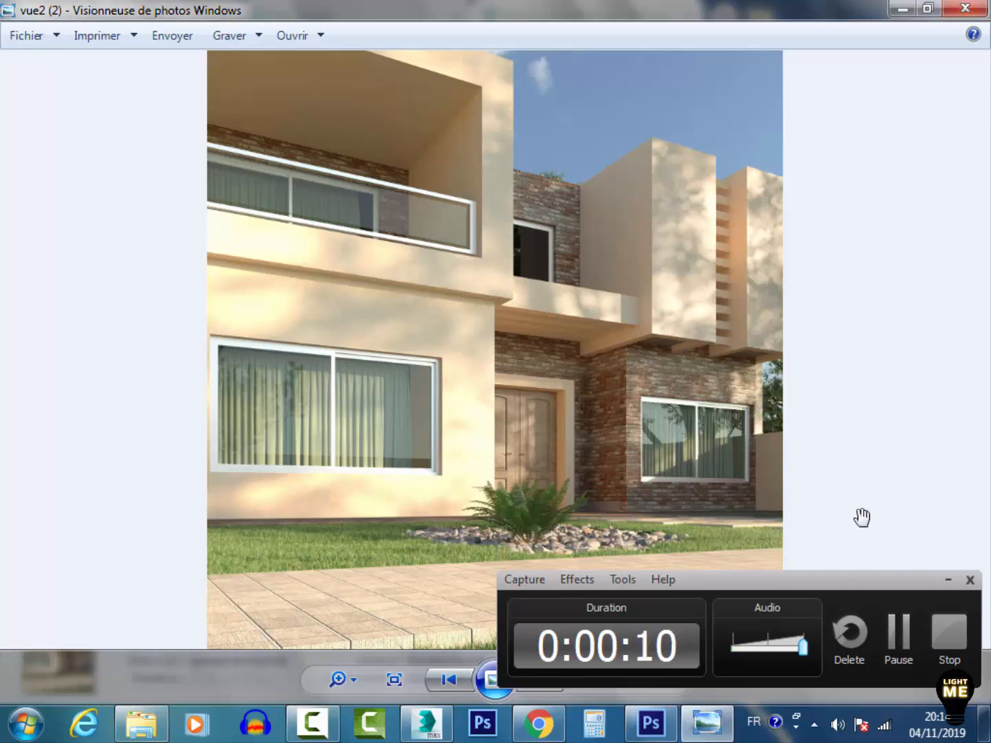
Zoom into the vue2 villa render and pan across its facade, balcony and paving details
{"action": "left_click", "coordinate": [949, 580]}
{"action": "scroll", "coordinate": [569, 419], "scroll_direction": "up", "scroll_amount": 2}
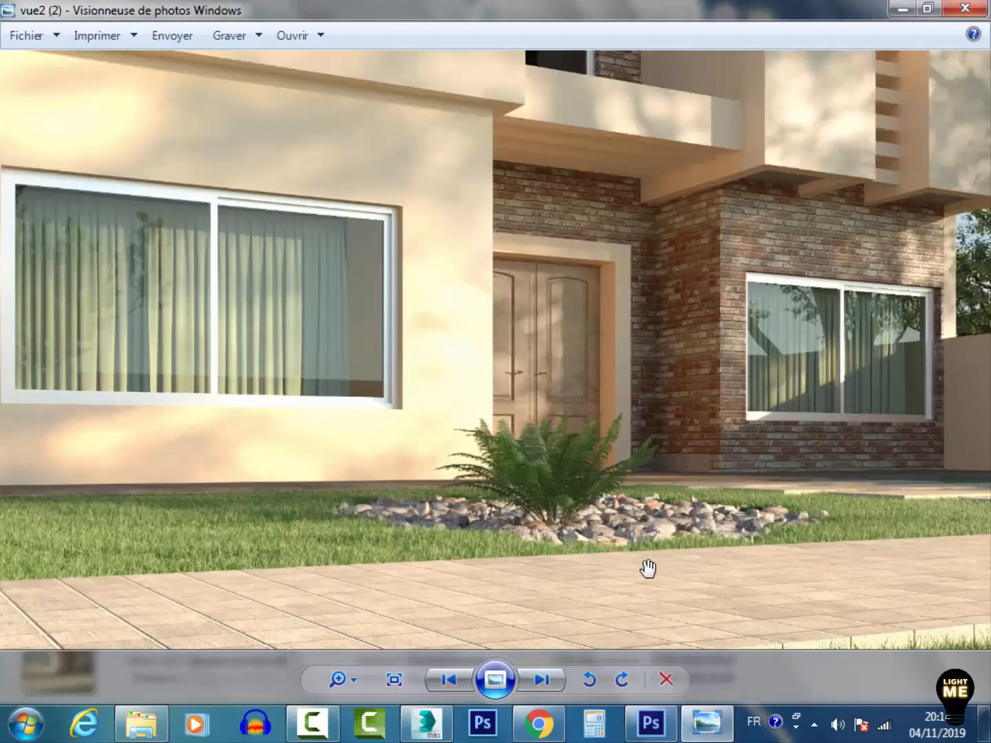
{"action": "left_click_drag", "start_coordinate": [893, 419], "coordinate": [761, 226]}
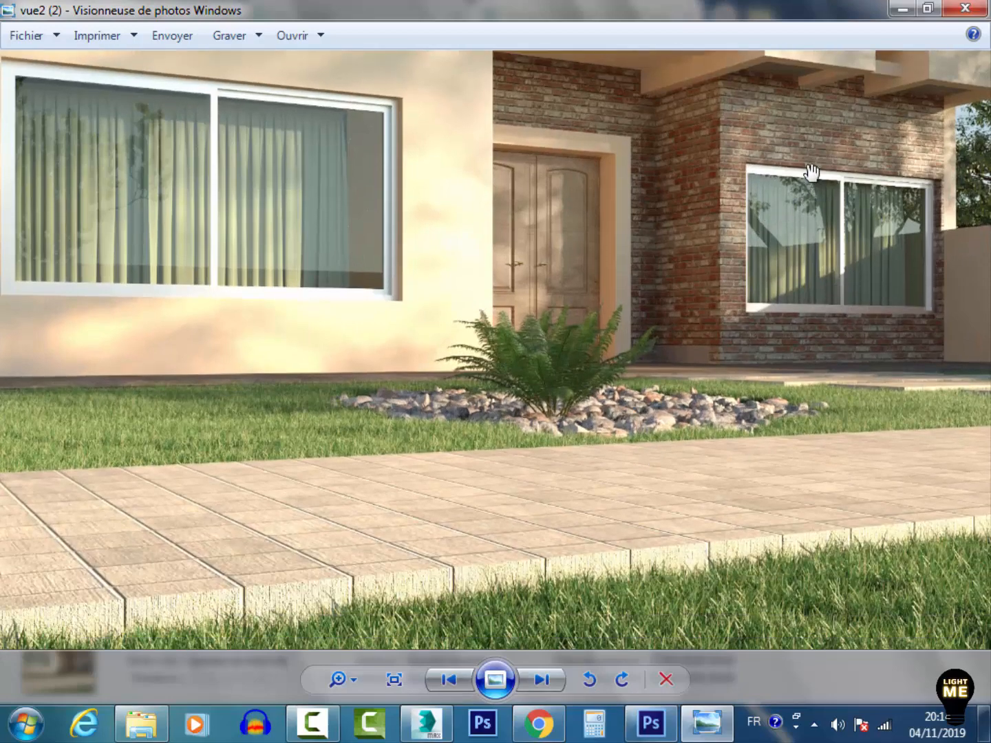
{"action": "left_click_drag", "start_coordinate": [777, 124], "coordinate": [754, 526]}
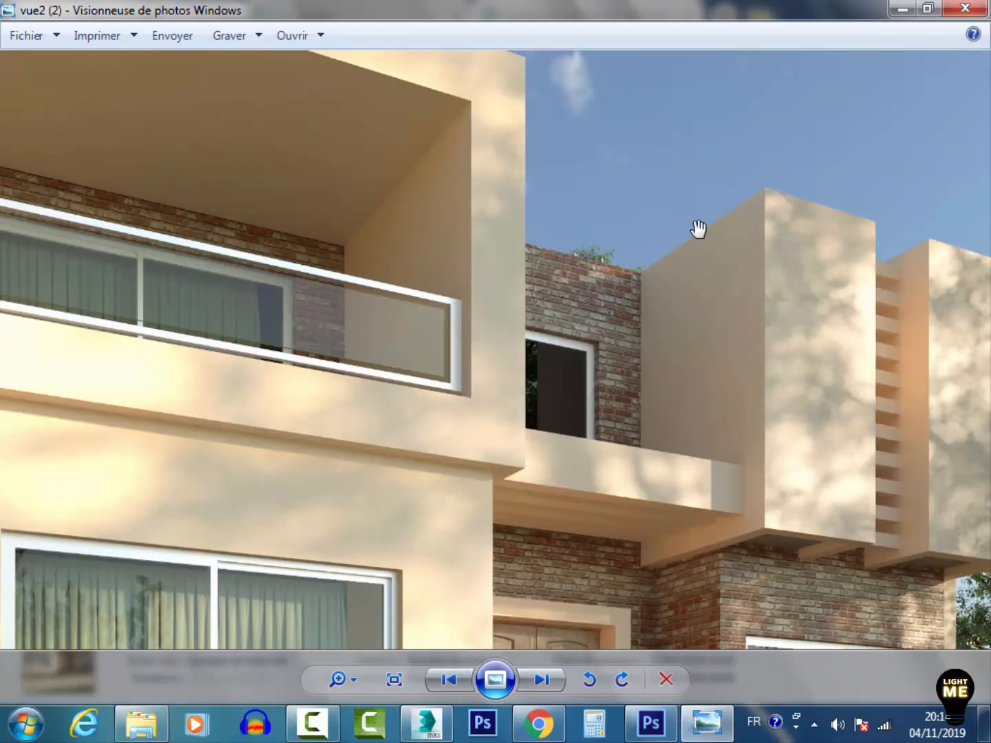
{"action": "left_click_drag", "start_coordinate": [697, 227], "coordinate": [678, 408]}
{"action": "left_click_drag", "start_coordinate": [736, 602], "coordinate": [691, 310]}
{"action": "mouse_move", "coordinate": [520, 495]}
{"action": "left_mouse_down"}
{"action": "mouse_move", "coordinate": [575, 354]}
{"action": "mouse_move", "coordinate": [558, 256]}
{"action": "left_mouse_up"}
{"action": "scroll", "coordinate": [594, 296], "scroll_direction": "down", "scroll_amount": 5}
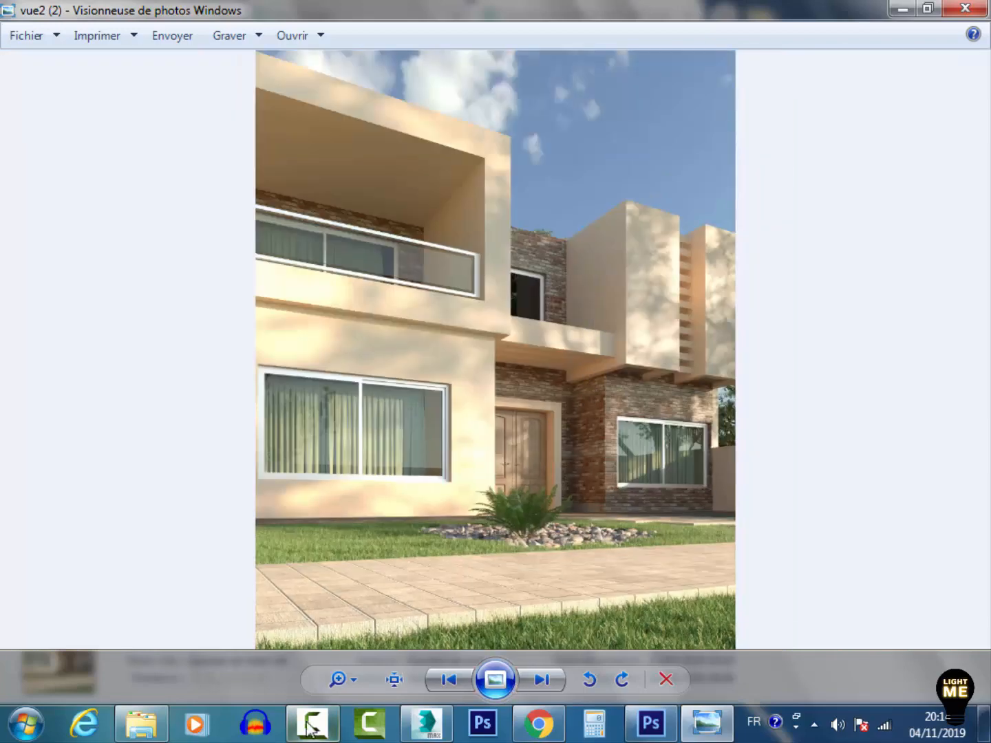
Open the vue6 pool villa render from the VILLA2 folder and zoom in and out on it
{"action": "mouse_move", "coordinate": [143, 733]}
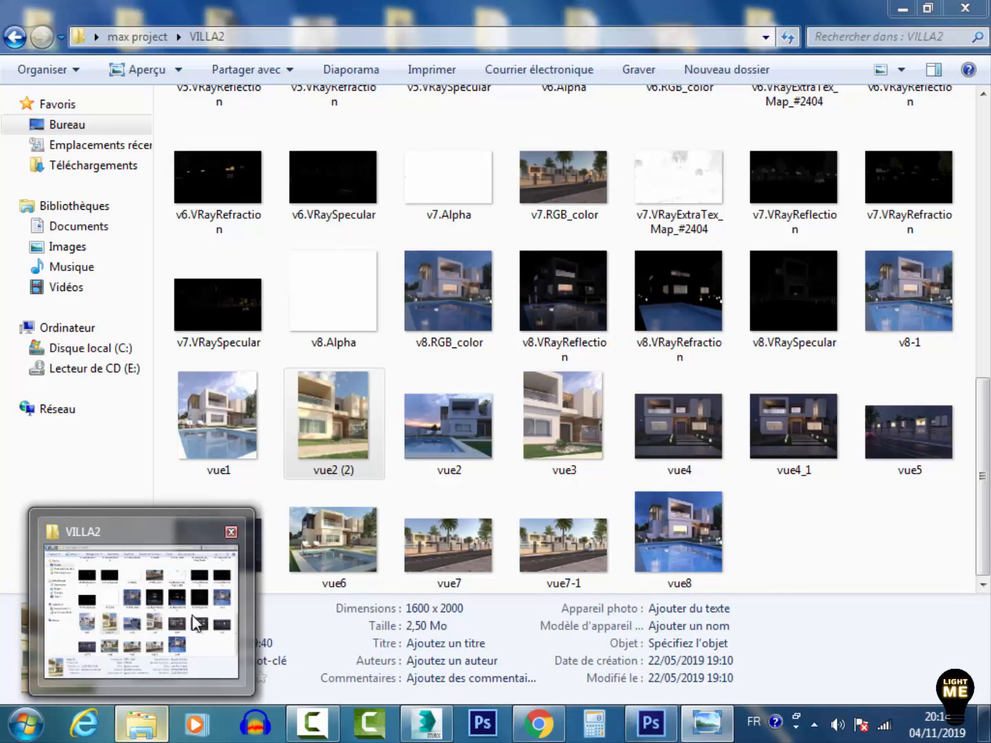
{"action": "left_click", "coordinate": [141, 609]}
{"action": "left_click", "coordinate": [343, 529]}
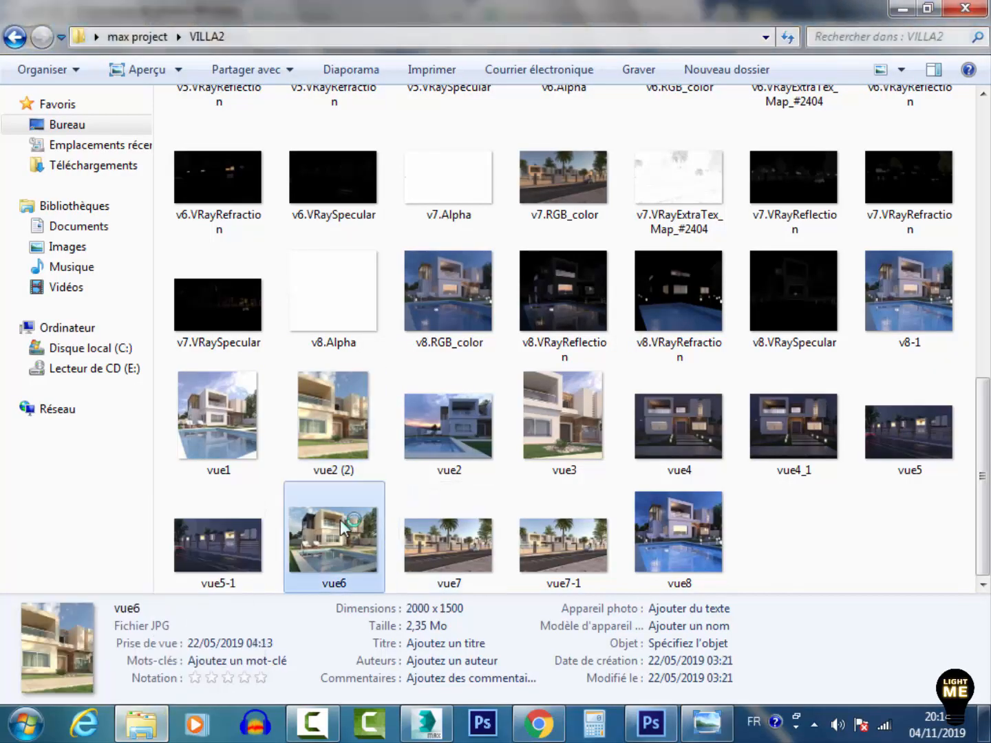
{"action": "double_click", "coordinate": [342, 526]}
{"action": "scroll", "coordinate": [501, 331], "scroll_direction": "up", "scroll_amount": 2}
{"action": "scroll", "coordinate": [505, 309], "scroll_direction": "down", "scroll_amount": 2}
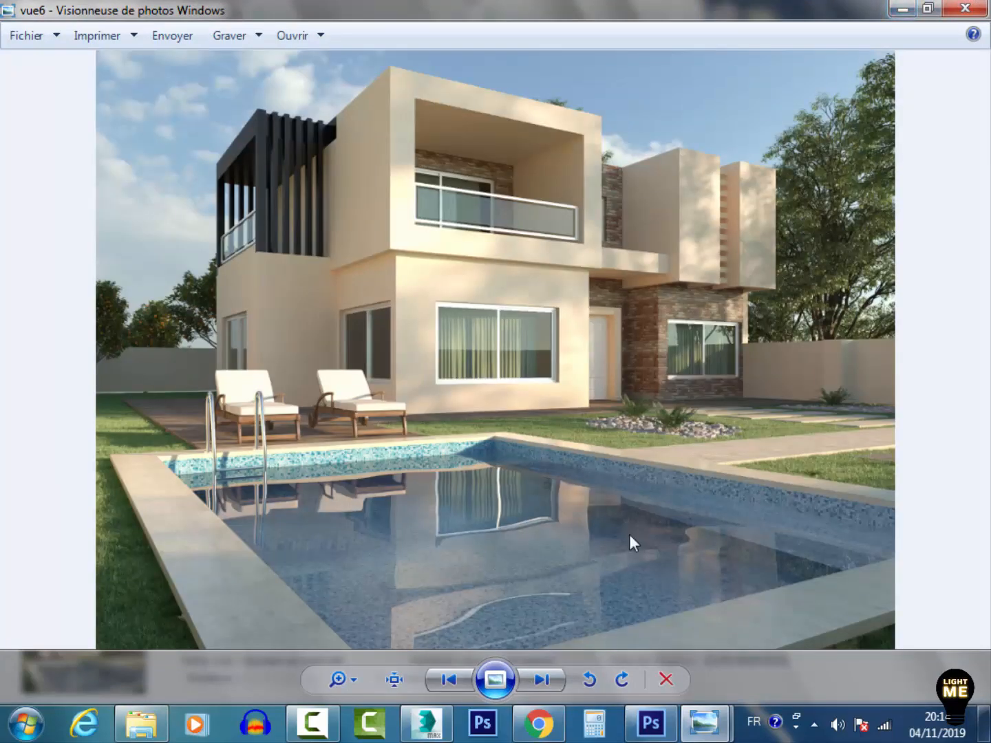
Switch to the browser and page through the Modern Pool Villa 3D model images on CGTrader
{"action": "left_click", "coordinate": [538, 721]}
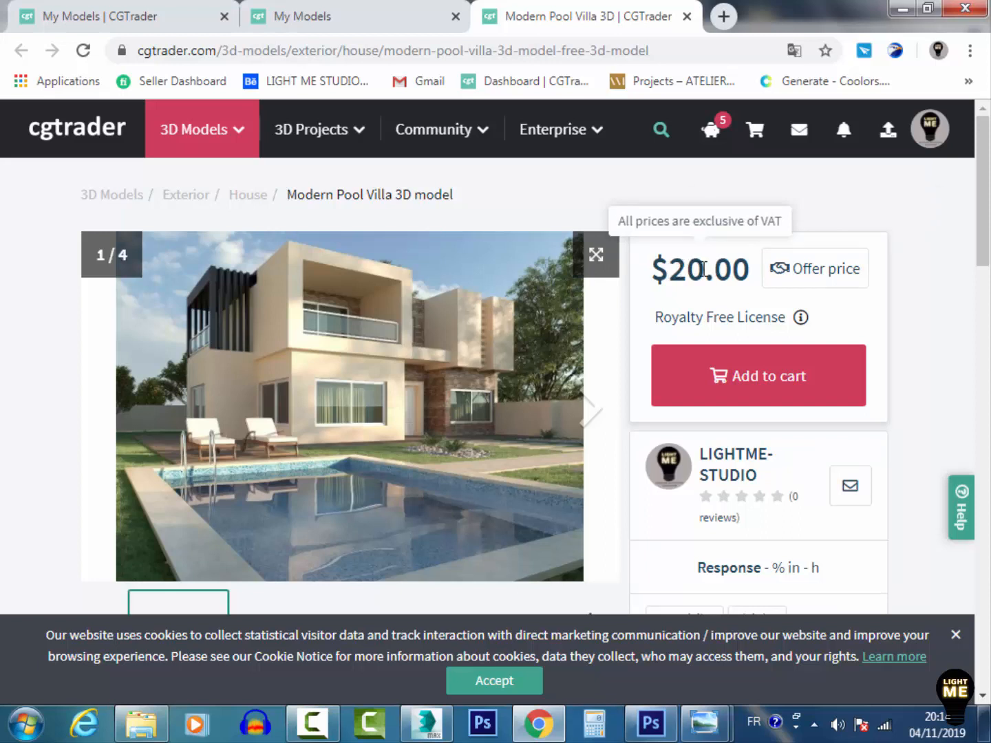
{"action": "mouse_move", "coordinate": [669, 315]}
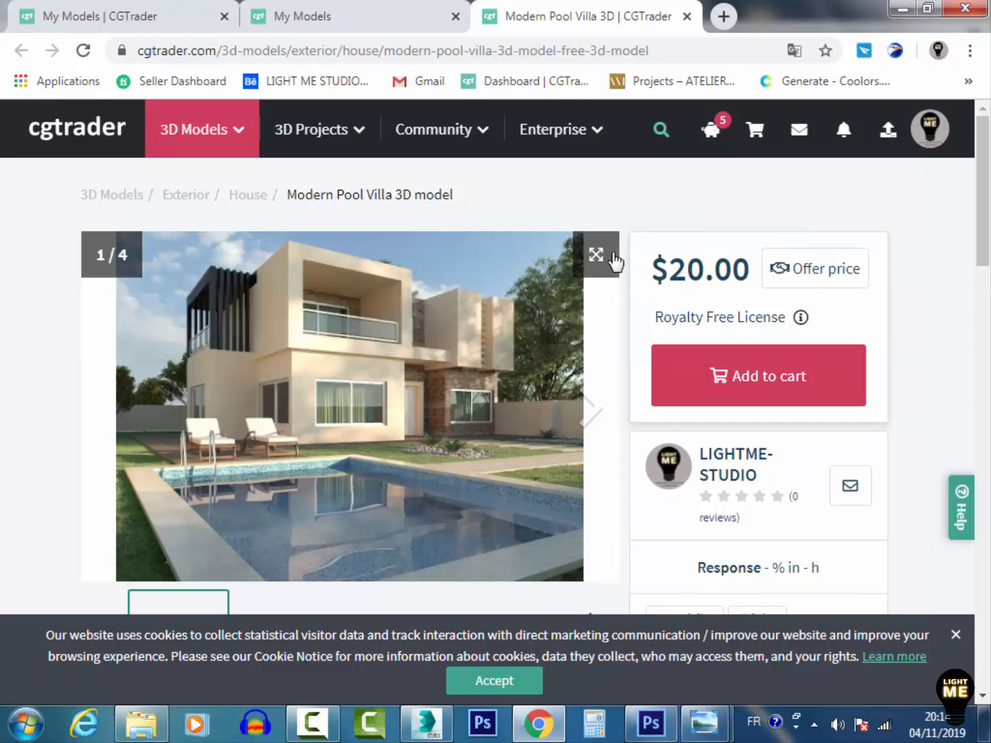
{"action": "scroll", "coordinate": [369, 388], "scroll_direction": "down", "scroll_amount": 3}
{"action": "scroll", "coordinate": [369, 391], "scroll_direction": "up", "scroll_amount": 3}
{"action": "left_click", "coordinate": [590, 411]}
{"action": "left_click", "coordinate": [590, 410]}
{"action": "scroll", "coordinate": [396, 354], "scroll_direction": "down", "scroll_amount": 2}
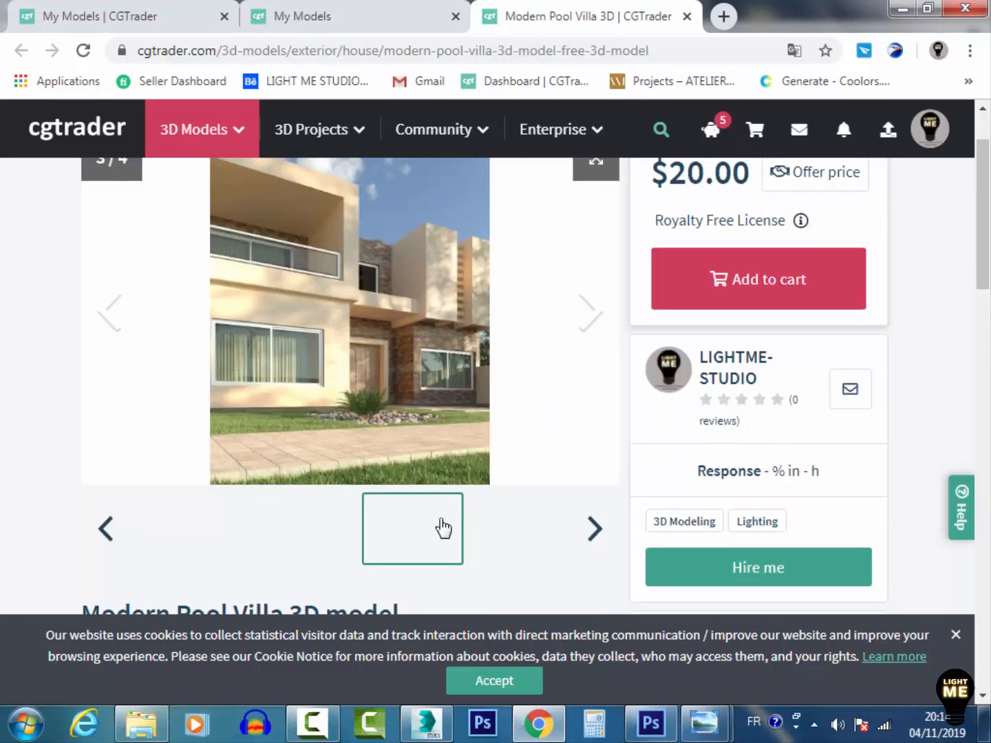
{"action": "scroll", "coordinate": [589, 359], "scroll_direction": "up", "scroll_amount": 1}
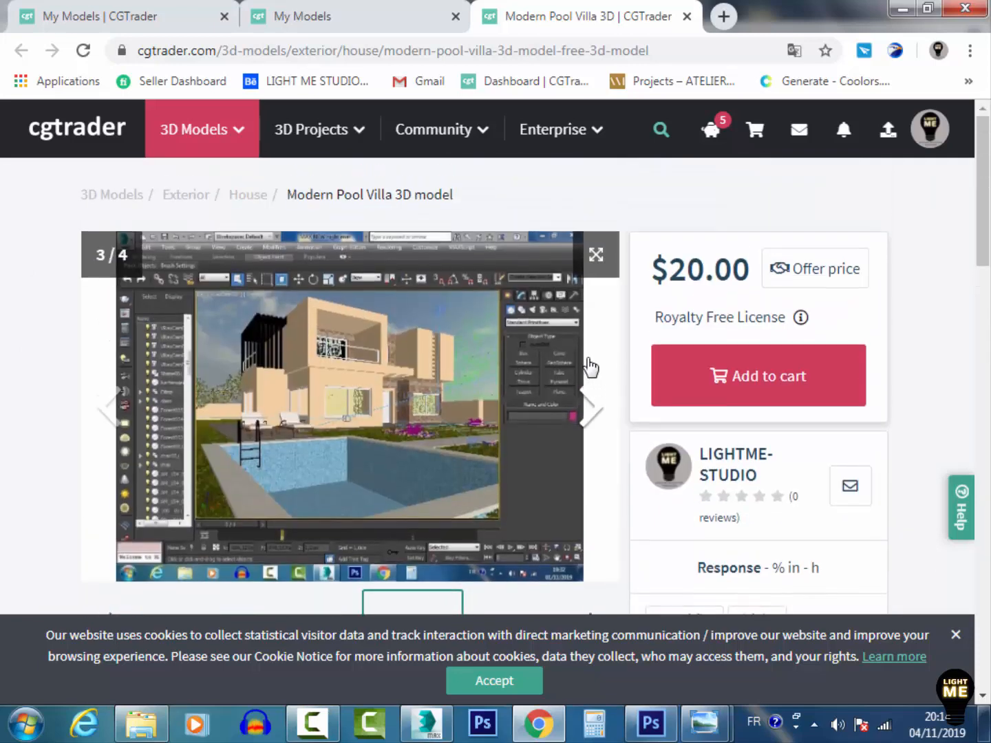
{"action": "scroll", "coordinate": [588, 357], "scroll_direction": "down", "scroll_amount": 1}
{"action": "scroll", "coordinate": [585, 358], "scroll_direction": "up", "scroll_amount": 1}
View the model's gallery screenshots full screen, close the gallery, and scroll through the product description and formats
{"action": "left_click", "coordinate": [595, 255]}
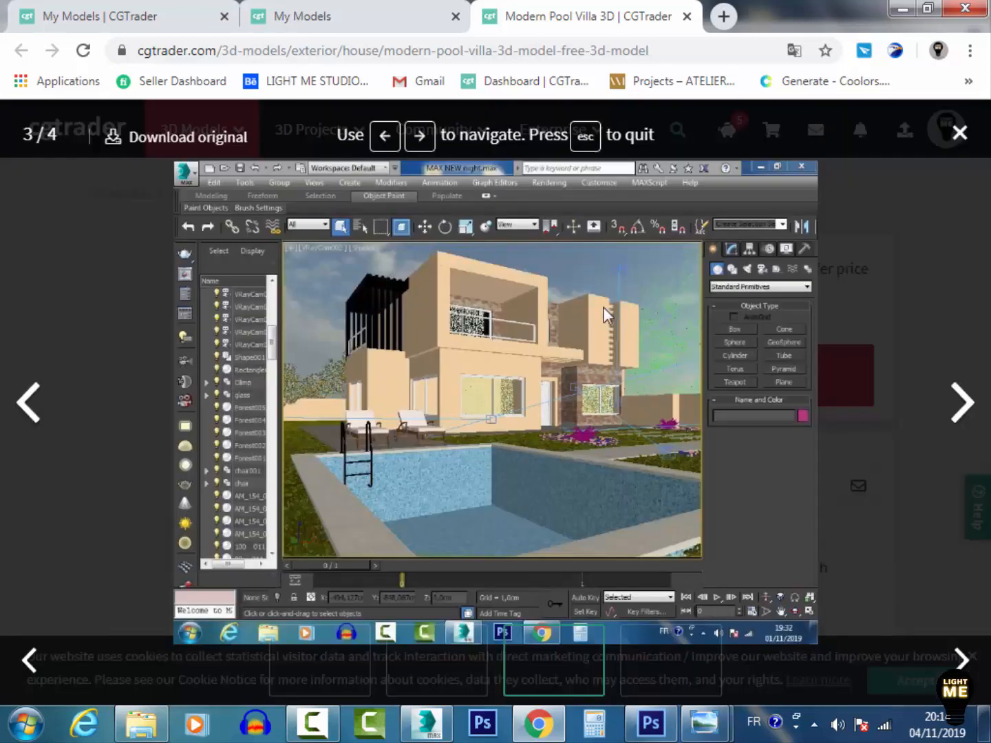
{"action": "left_click", "coordinate": [962, 405]}
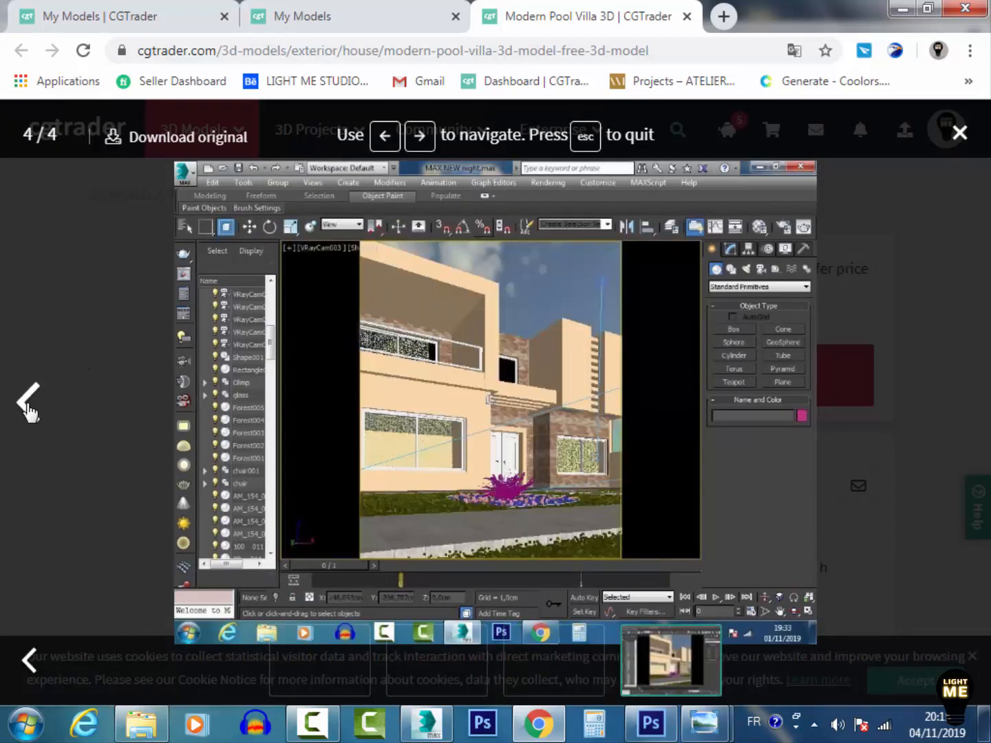
{"action": "left_click", "coordinate": [27, 406]}
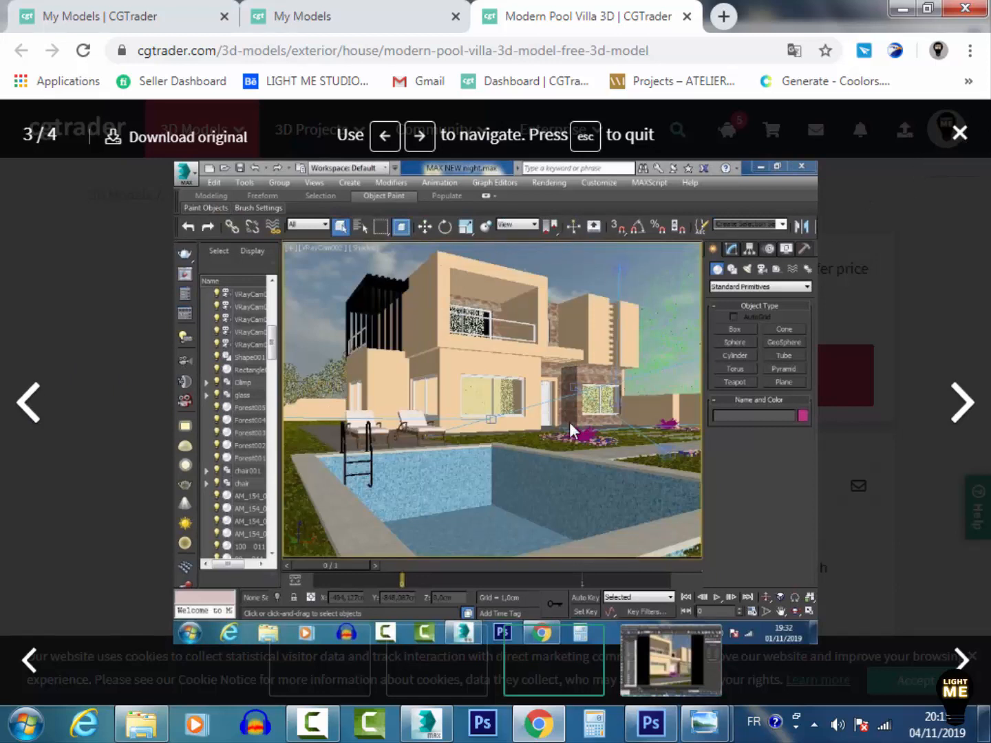
{"action": "left_click", "coordinate": [959, 134]}
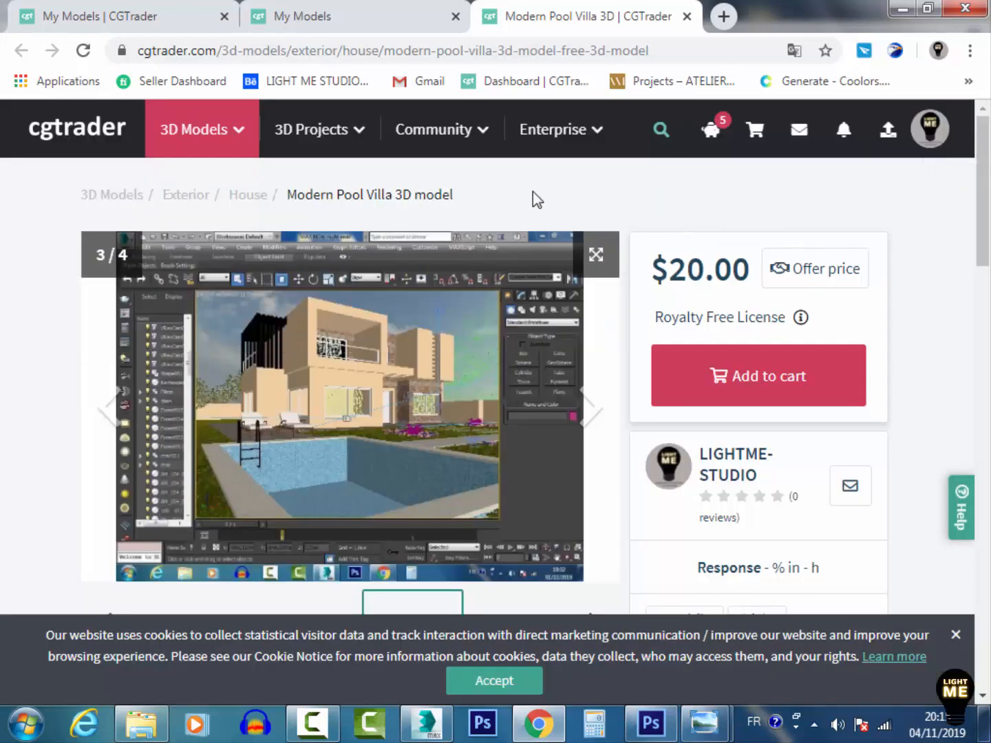
{"action": "scroll", "coordinate": [644, 194], "scroll_direction": "down", "scroll_amount": 5}
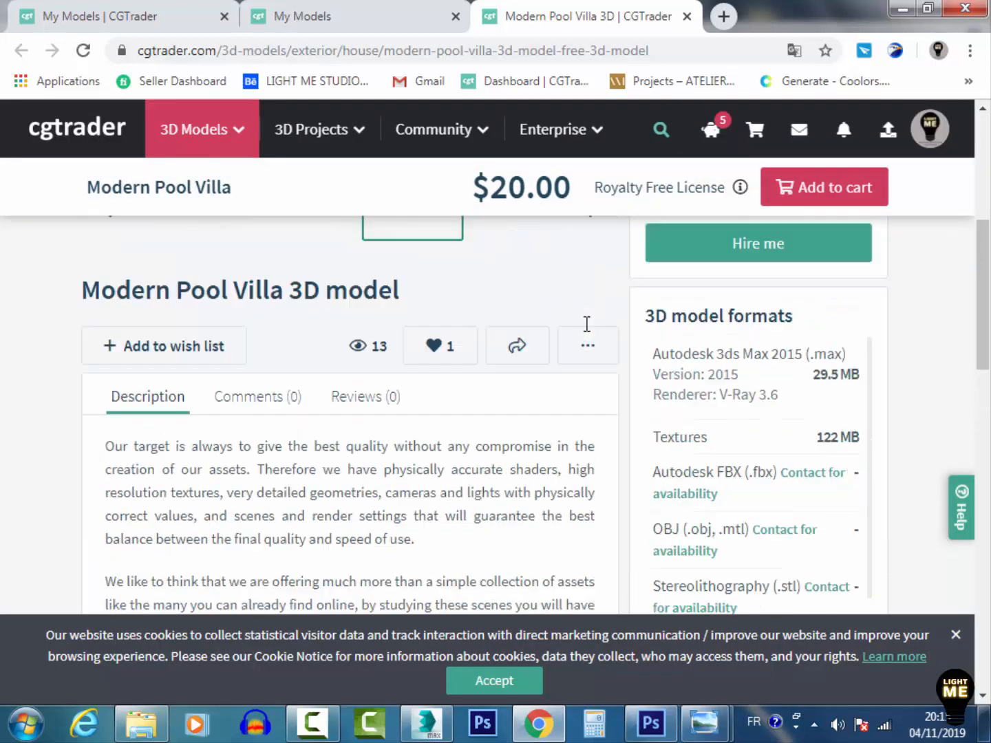
{"action": "scroll", "coordinate": [586, 324], "scroll_direction": "up", "scroll_amount": 5}
Switch to 3ds Max, minimize the V-Ray frame buffer and Material Editor, and orbit the floor plan view
{"action": "left_click", "coordinate": [427, 723]}
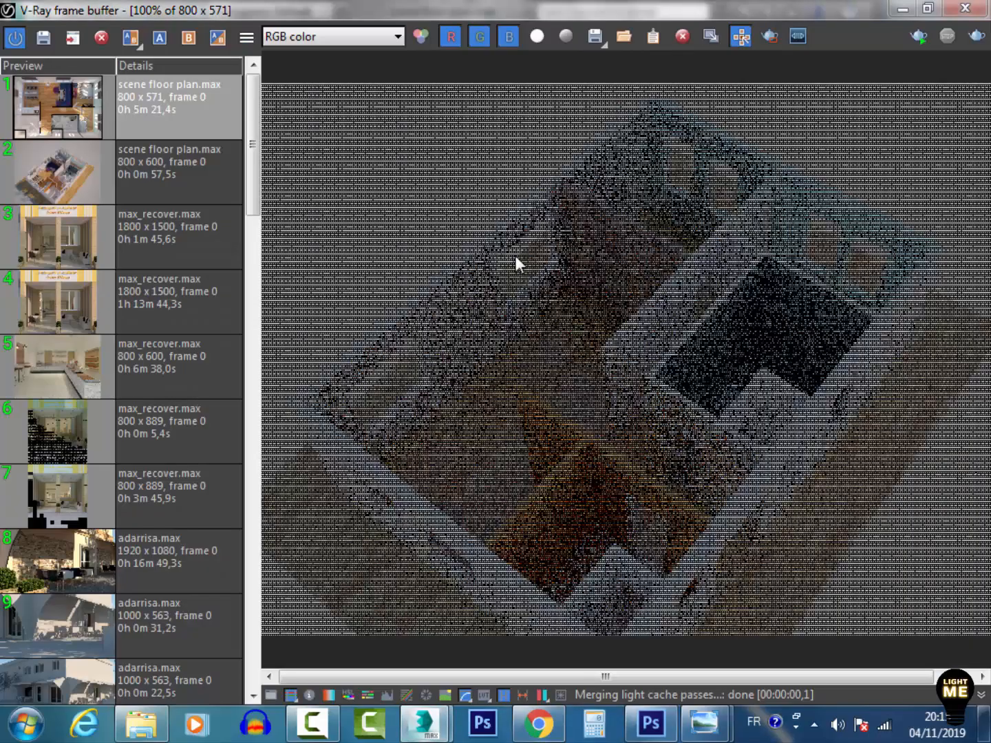
{"action": "left_click", "coordinate": [900, 9]}
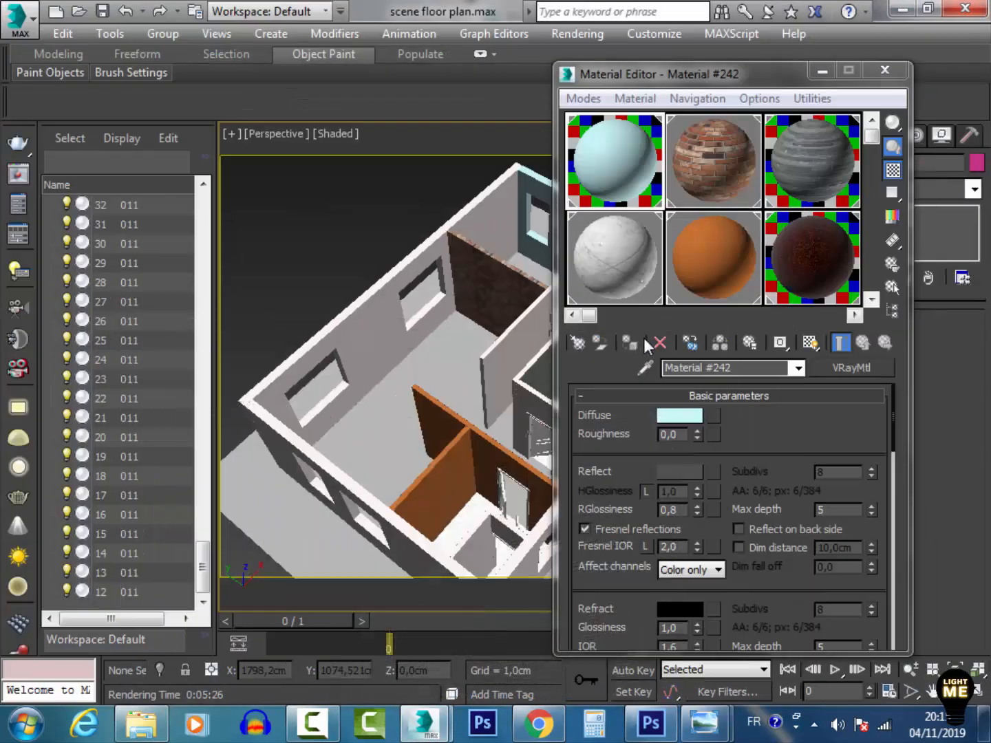
{"action": "left_click", "coordinate": [822, 72]}
{"action": "mouse_move", "coordinate": [678, 456]}
{"action": "middle_mouse_down", "text": "alt"}
{"action": "mouse_move", "coordinate": [671, 392]}
{"action": "mouse_move", "coordinate": [688, 442]}
{"action": "middle_mouse_up", "text": "alt"}
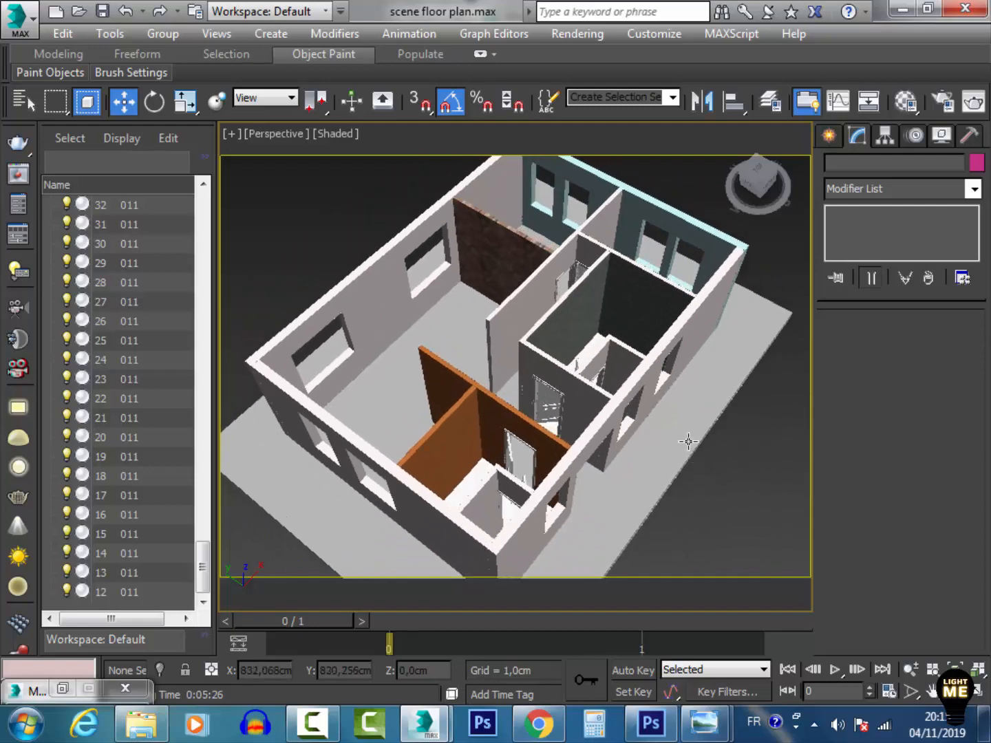
{"action": "left_click", "coordinate": [972, 698]}
{"action": "left_click_drag", "start_coordinate": [601, 405], "coordinate": [554, 310]}
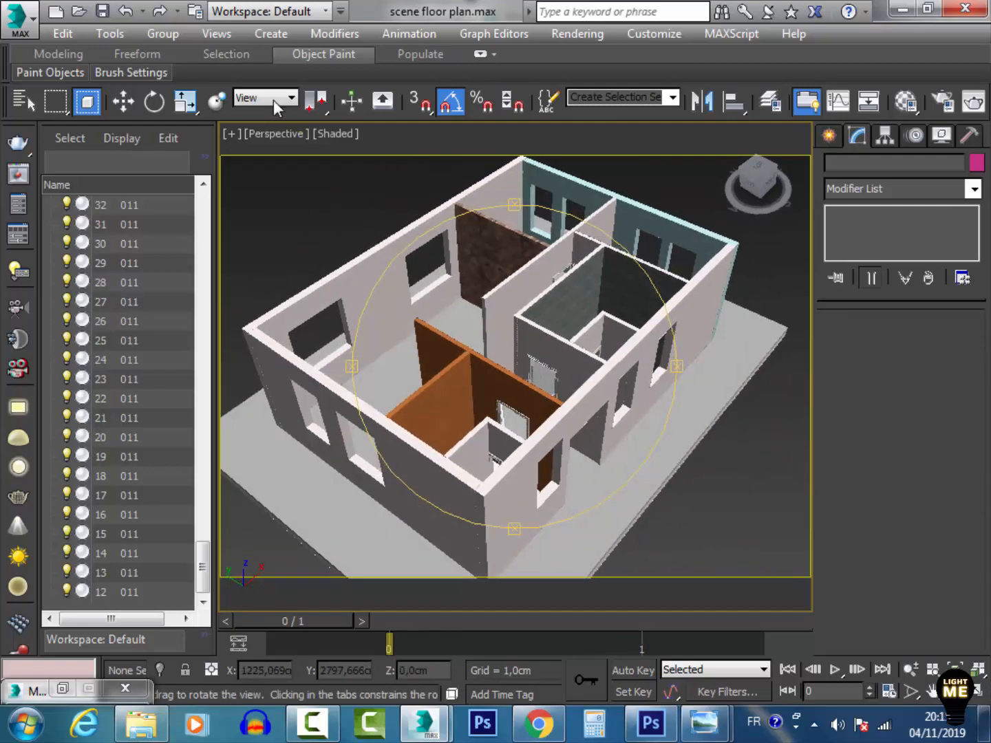
Unhide the GLASS group and each of its objects 11 through 0 in the Scene Explorer
{"action": "left_click", "coordinate": [122, 103]}
{"action": "left_click_drag", "start_coordinate": [203, 568], "coordinate": [209, 314]}
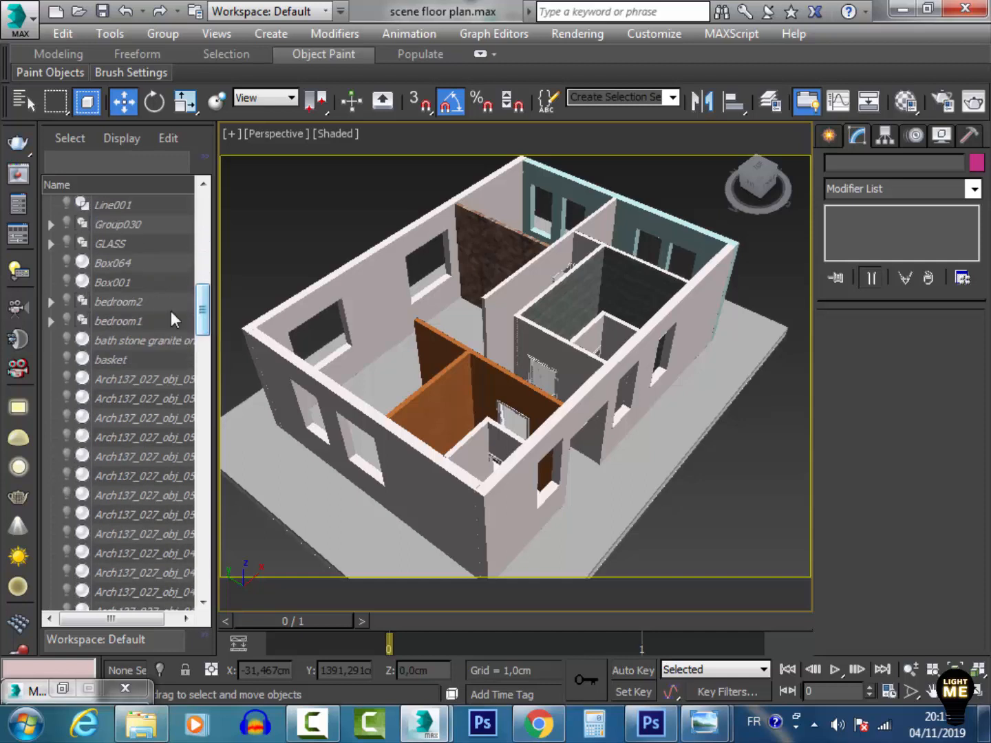
{"action": "left_click", "coordinate": [51, 244]}
{"action": "left_click", "coordinate": [67, 242]}
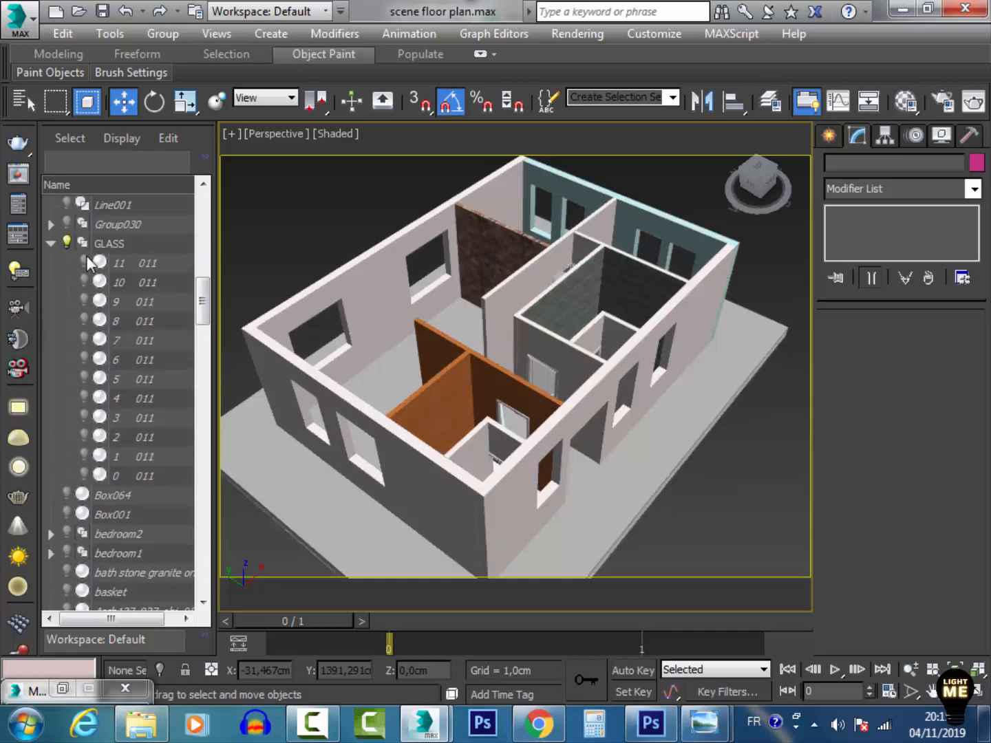
{"action": "left_click", "coordinate": [84, 282]}
{"action": "left_click", "coordinate": [84, 301]}
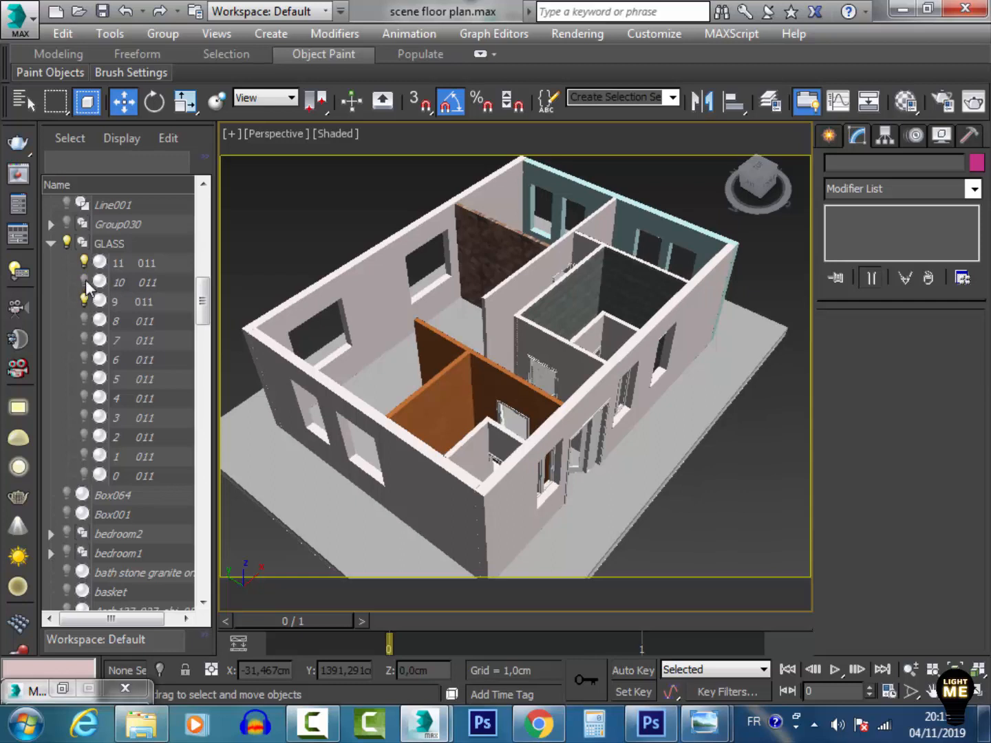
{"action": "left_click", "coordinate": [84, 321]}
{"action": "left_click", "coordinate": [84, 340]}
{"action": "left_click", "coordinate": [84, 359]}
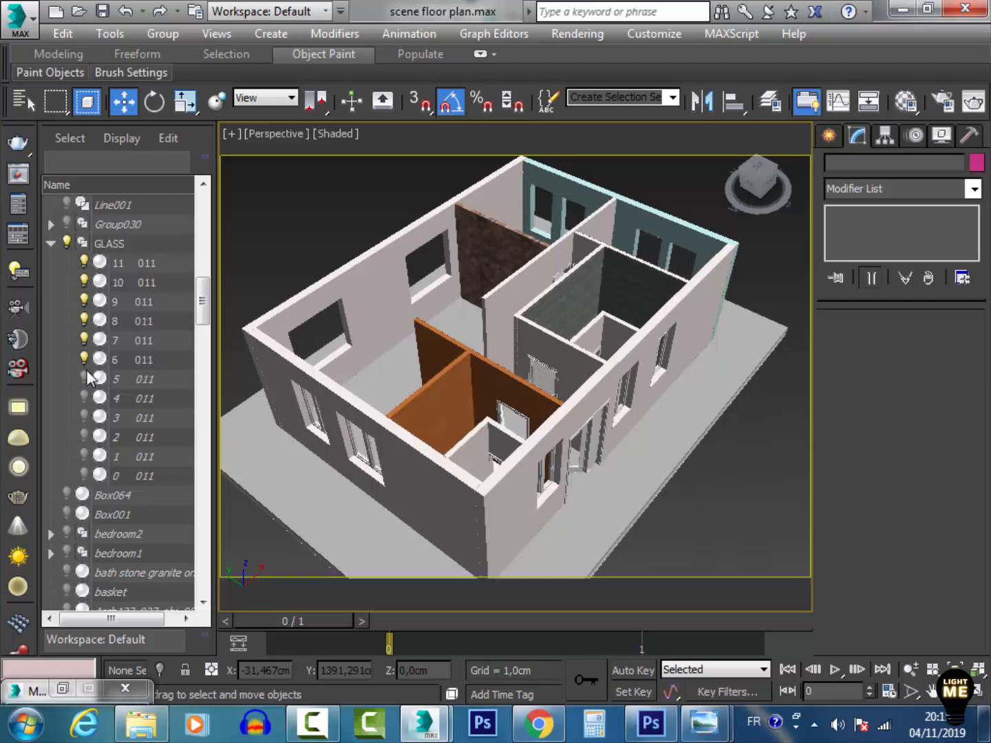
{"action": "left_click", "coordinate": [83, 379]}
{"action": "left_click", "coordinate": [84, 398]}
{"action": "left_click", "coordinate": [84, 417]}
{"action": "left_click", "coordinate": [84, 437]}
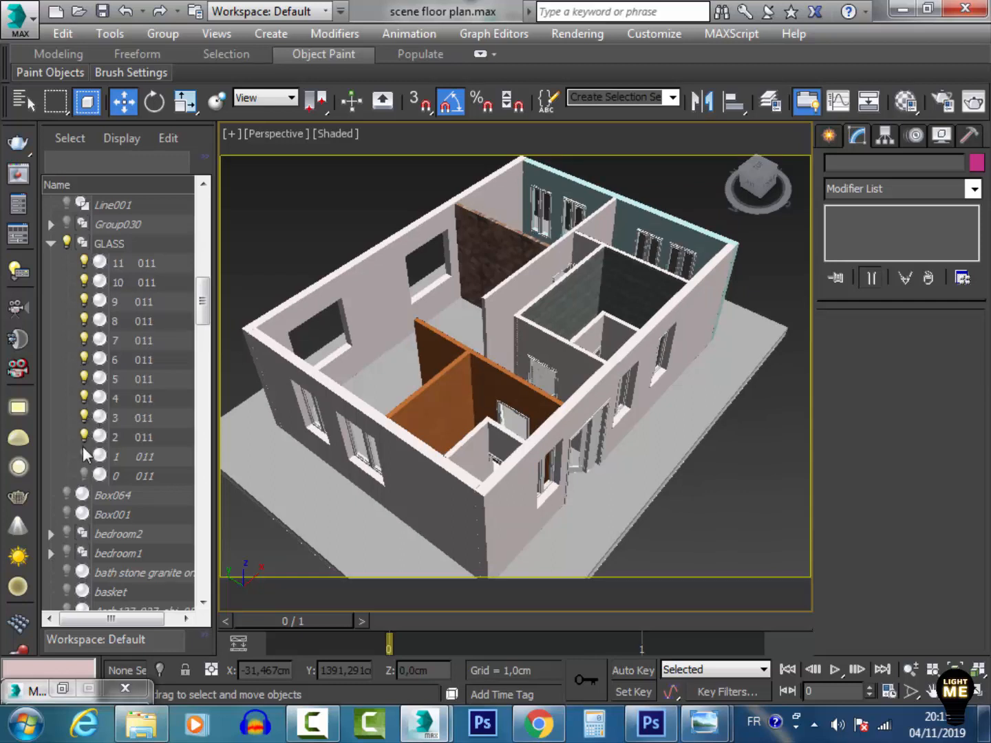
{"action": "left_click", "coordinate": [84, 455]}
{"action": "left_click", "coordinate": [84, 475]}
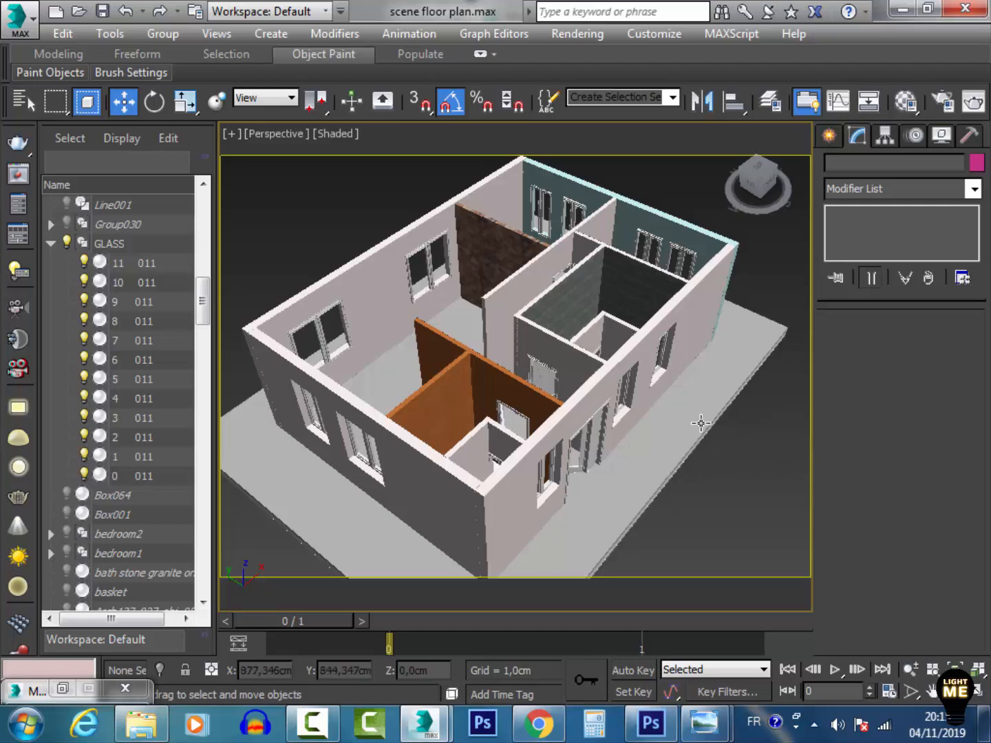
Select the teal wall and inspect its light blue Material #242 in an enlarged Material Editor preview
{"action": "middle_click_drag", "start_coordinate": [603, 241], "coordinate": [597, 325]}
{"action": "scroll", "coordinate": [585, 320], "scroll_direction": "up", "scroll_amount": 5}
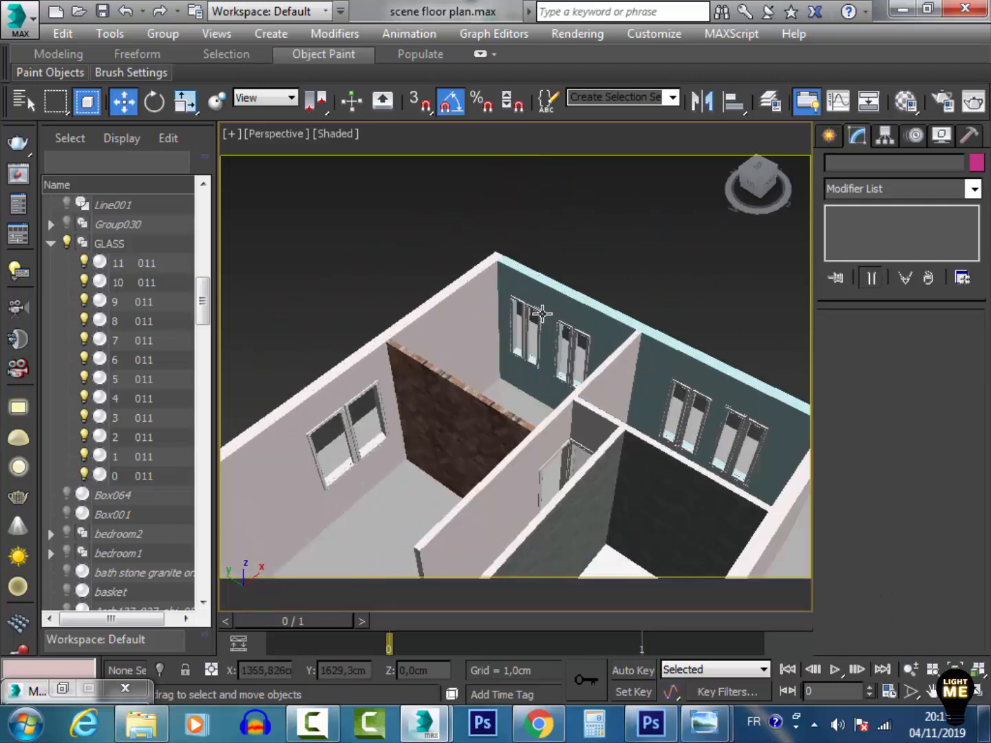
{"action": "scroll", "coordinate": [554, 317], "scroll_direction": "down", "scroll_amount": 3}
{"action": "scroll", "coordinate": [577, 307], "scroll_direction": "up", "scroll_amount": 2}
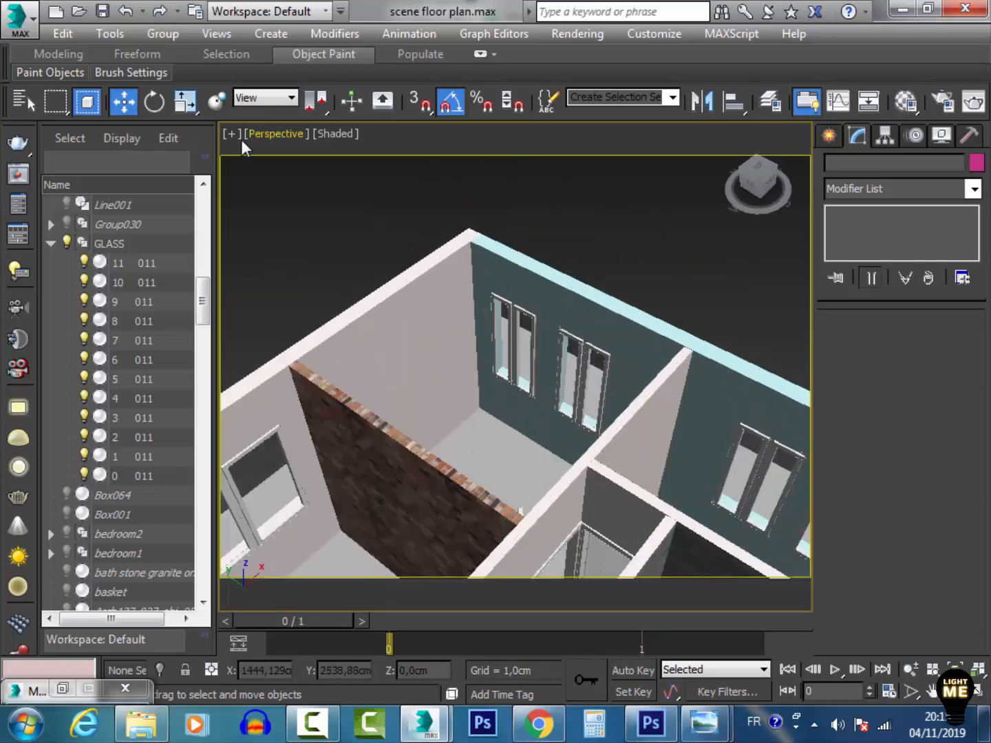
{"action": "left_click", "coordinate": [593, 305]}
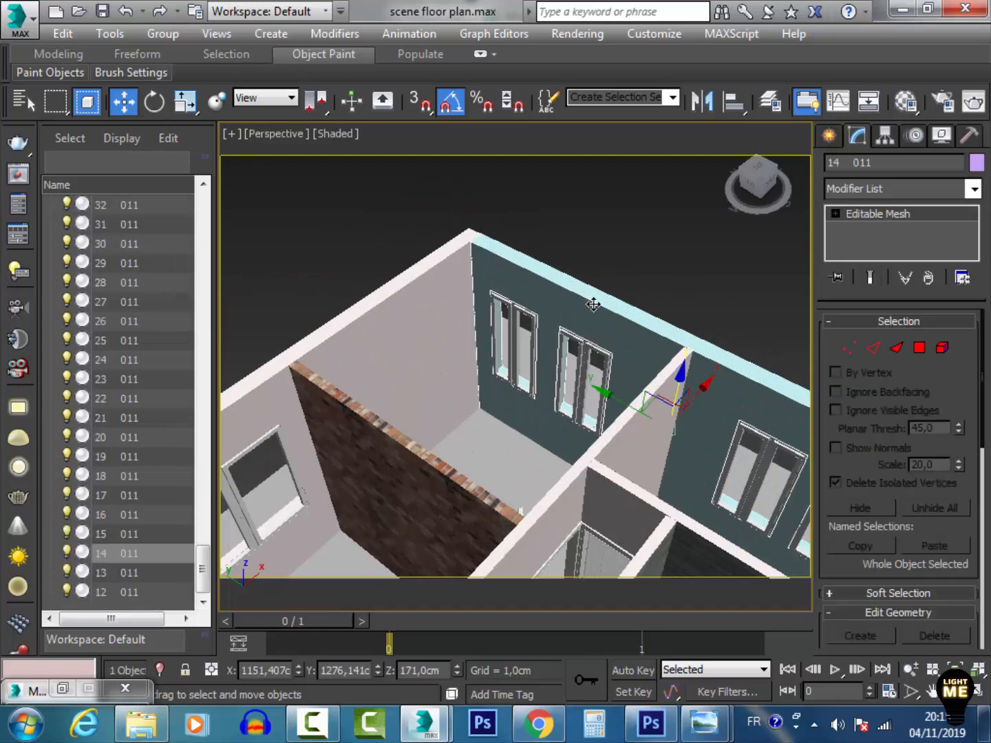
{"action": "left_click", "coordinate": [905, 104]}
{"action": "double_click", "coordinate": [617, 191]}
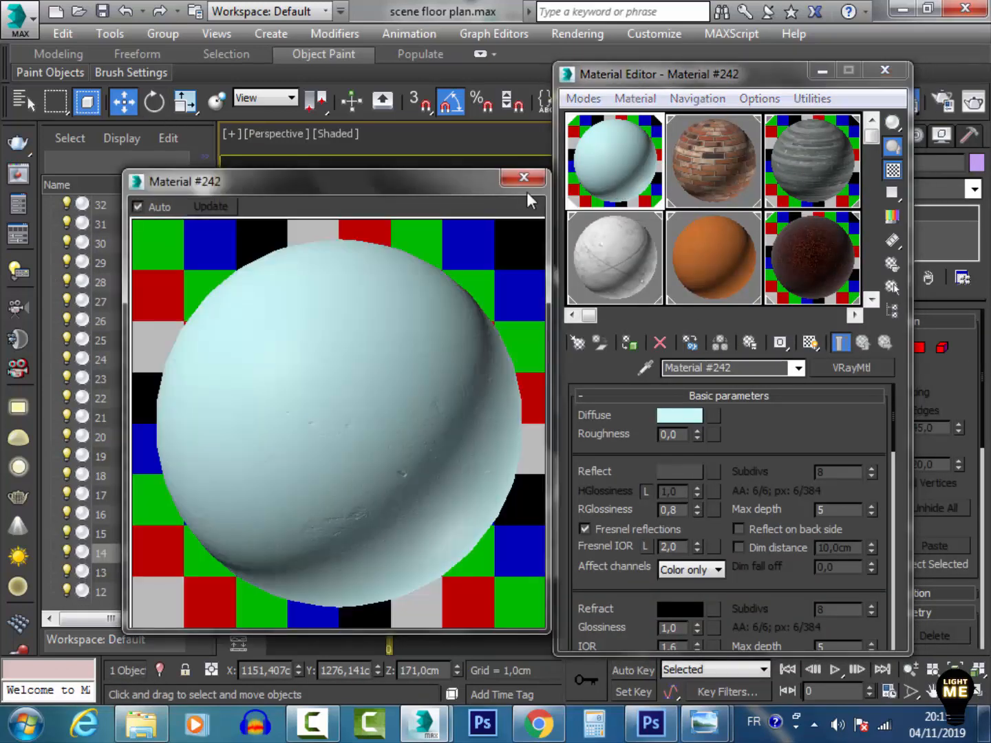
{"action": "left_click_drag", "start_coordinate": [448, 181], "coordinate": [490, 345]}
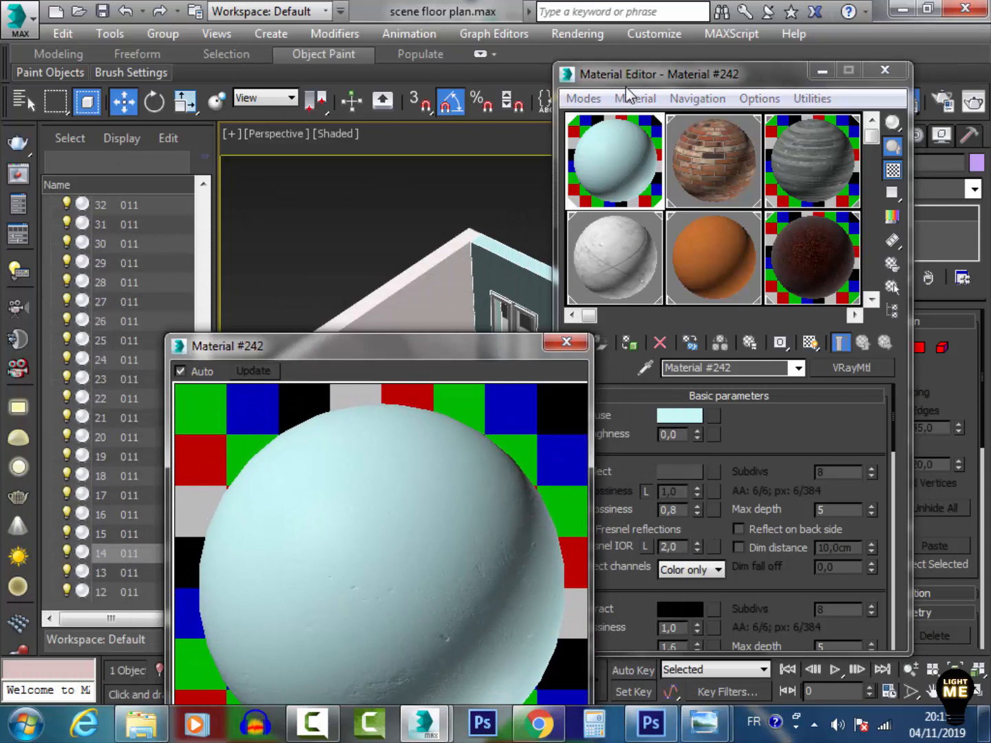
{"action": "left_click_drag", "start_coordinate": [629, 74], "coordinate": [772, 104]}
{"action": "left_click_drag", "start_coordinate": [836, 133], "coordinate": [901, 234]}
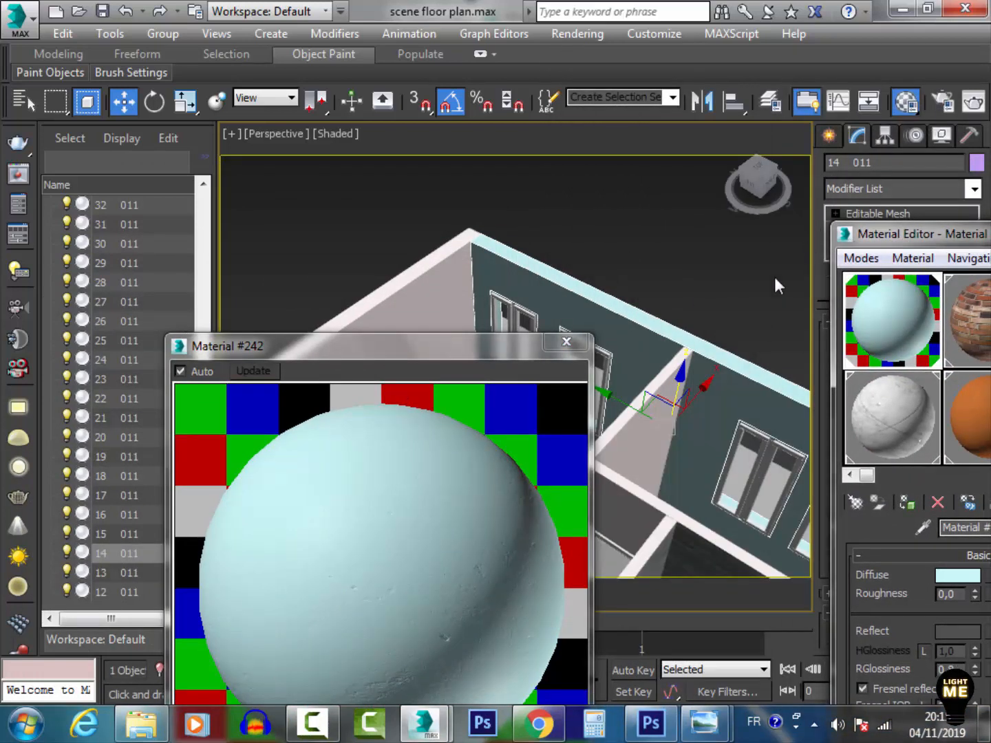
{"action": "left_click", "coordinate": [567, 343]}
Select the brick wall and open an enlarged preview of the brick Material #244
{"action": "middle_click_drag", "start_coordinate": [355, 537], "coordinate": [498, 378]}
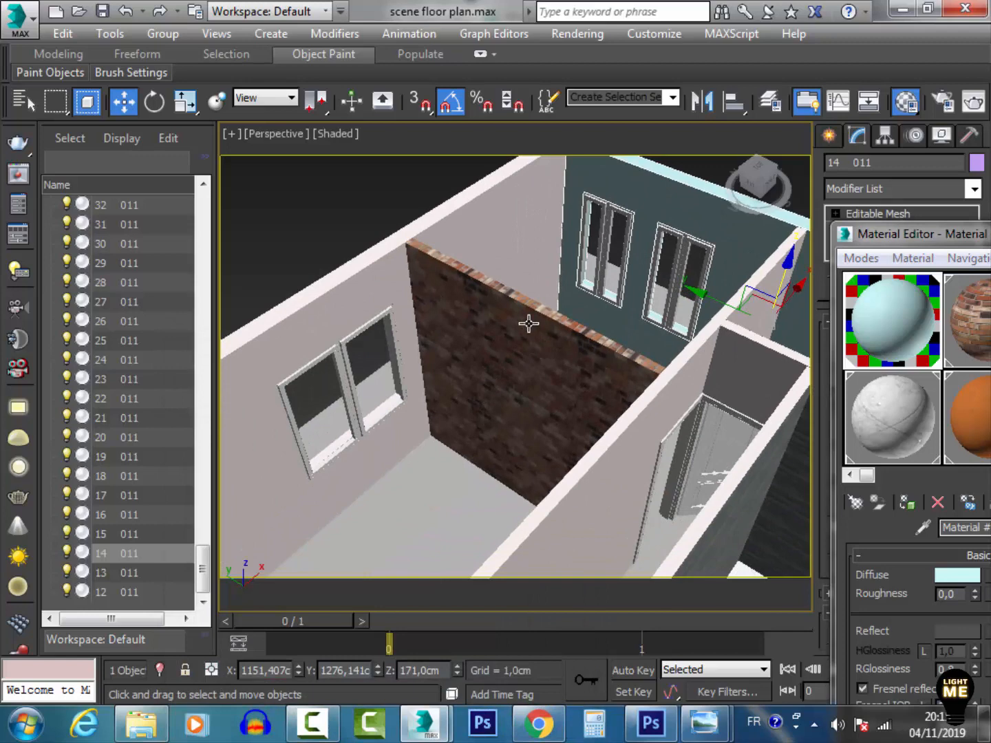
{"action": "left_click", "coordinate": [529, 324]}
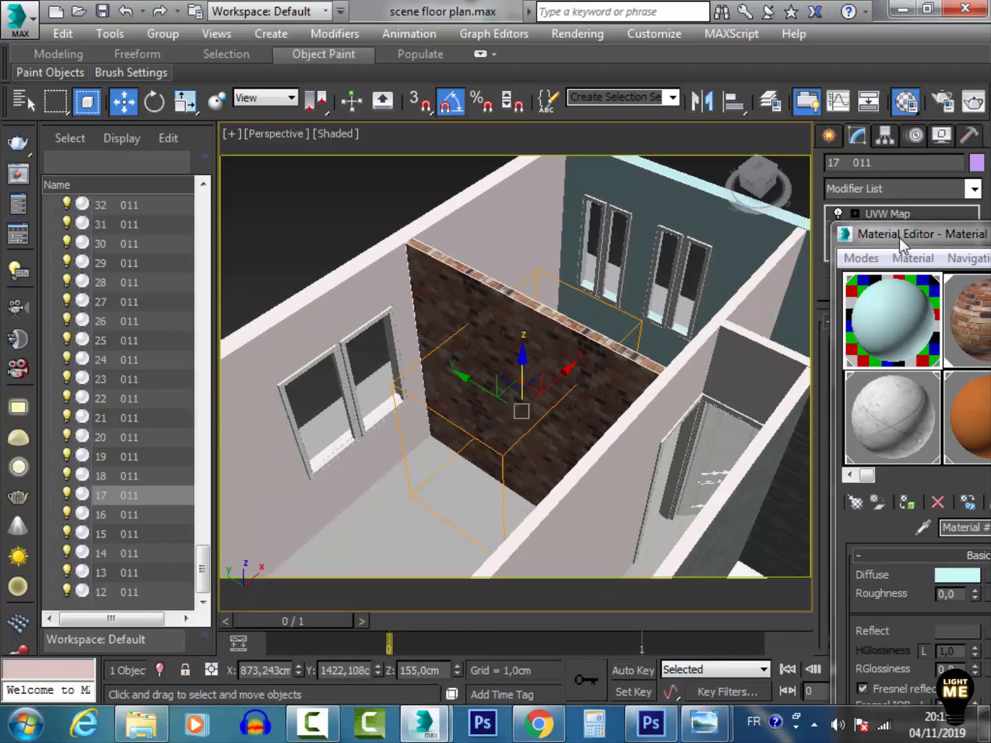
{"action": "left_click_drag", "start_coordinate": [902, 244], "coordinate": [440, 212]}
{"action": "double_click", "coordinate": [529, 293]}
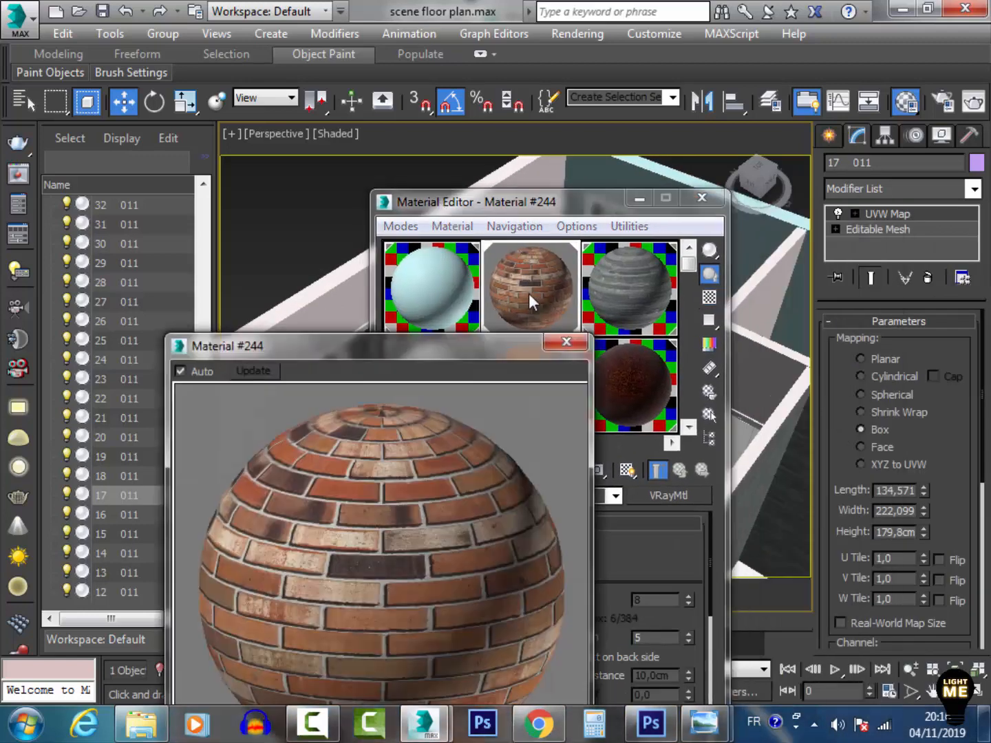
Close the enlarged brick material preview and minimize the Material Editor
{"action": "left_click_drag", "start_coordinate": [454, 346], "coordinate": [356, 162]}
{"action": "left_click", "coordinate": [468, 157]}
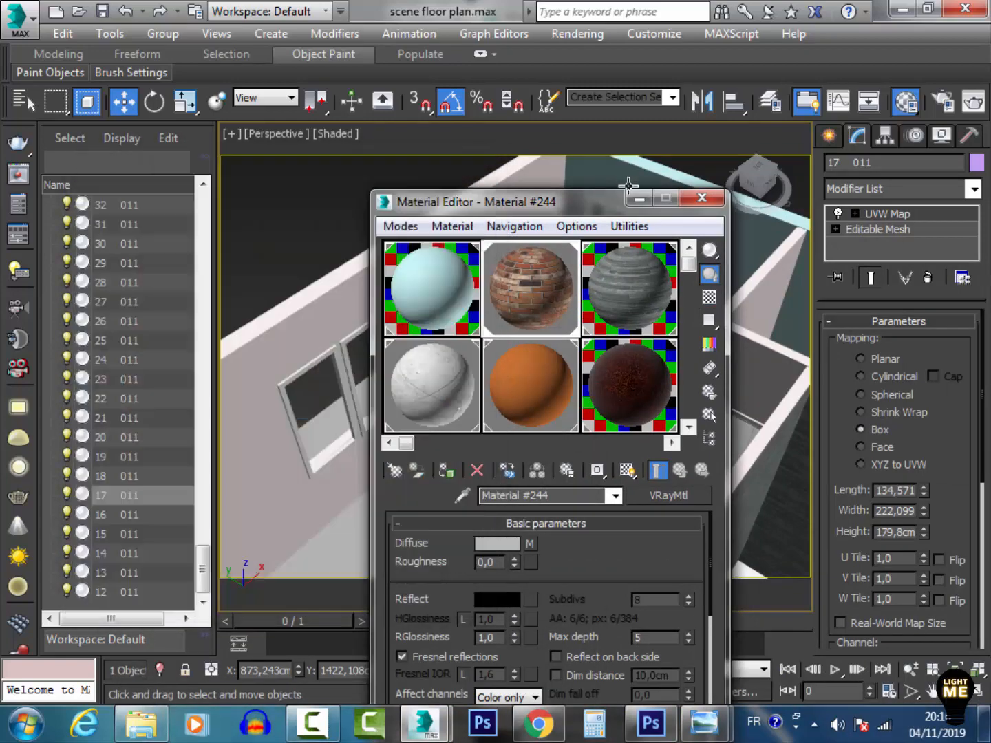
{"action": "left_click", "coordinate": [638, 200]}
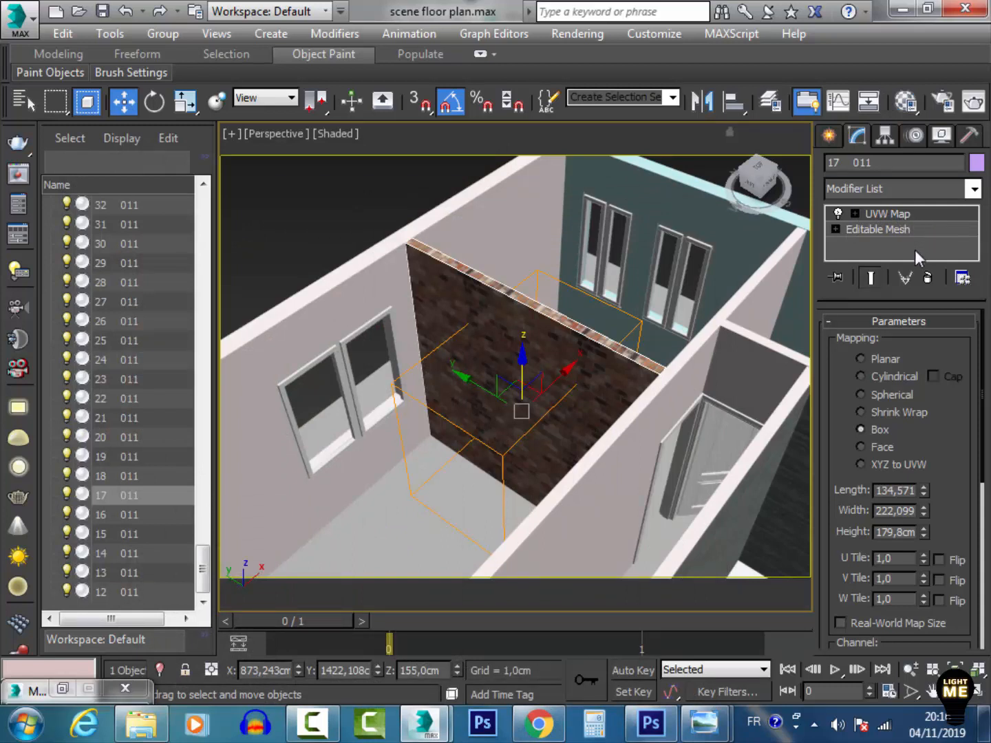
Select the dark striped wall and open an enlarged preview of its tille wall 1 material
{"action": "middle_click_drag", "start_coordinate": [603, 441], "coordinate": [499, 296]}
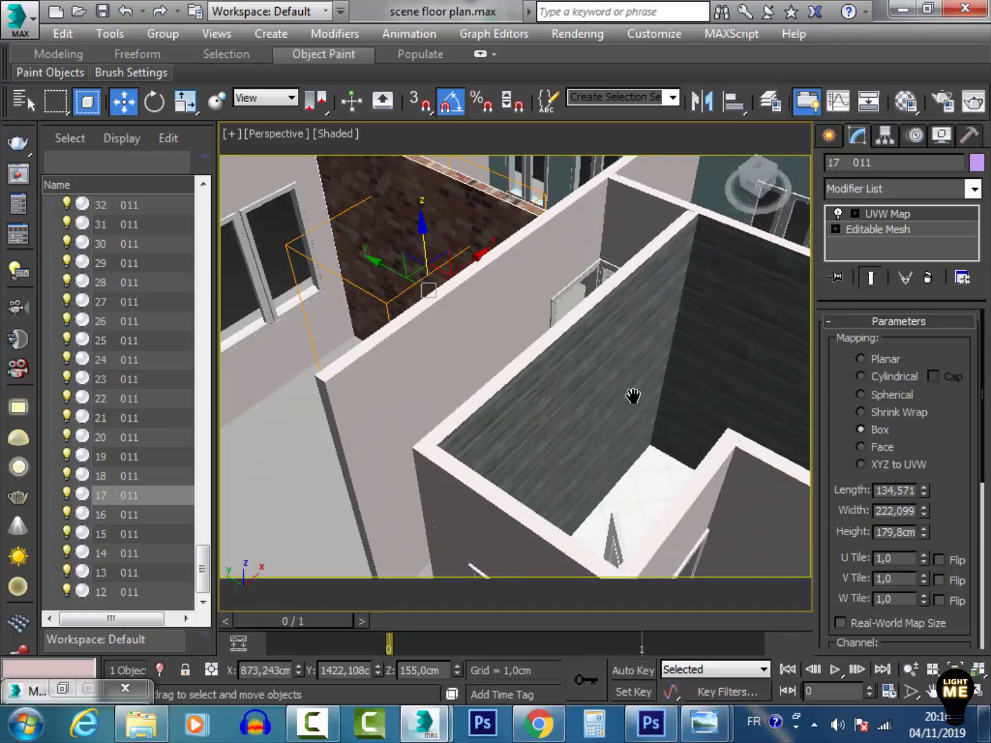
{"action": "middle_click_drag", "start_coordinate": [634, 395], "coordinate": [591, 317]}
{"action": "left_click", "coordinate": [590, 316]}
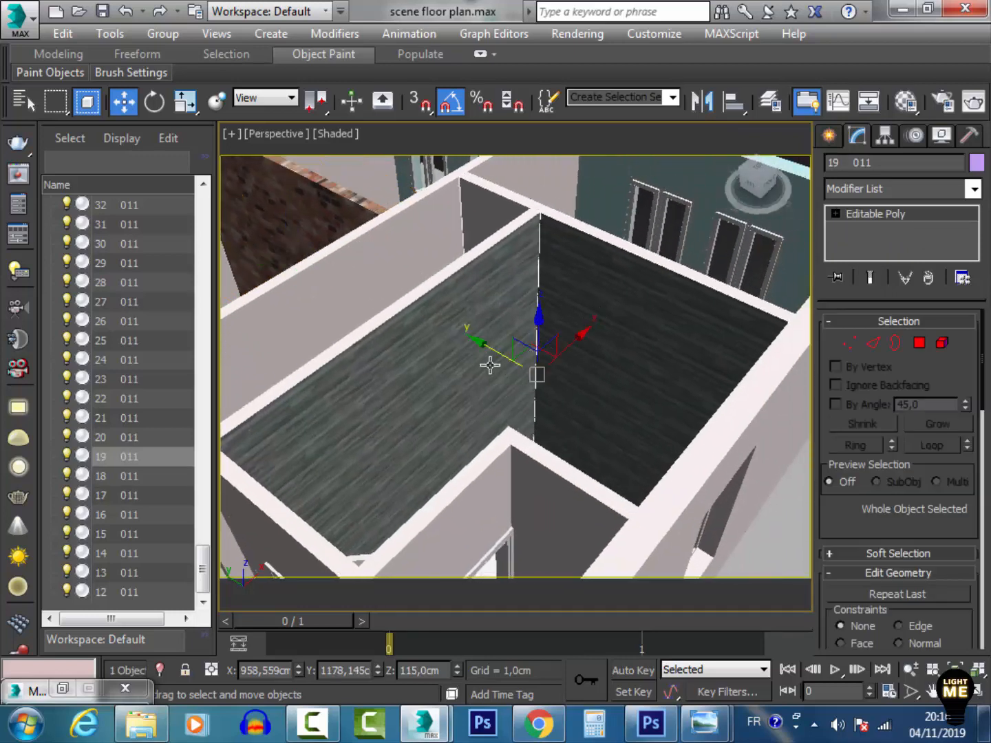
{"action": "middle_click_drag", "start_coordinate": [490, 366], "coordinate": [537, 423]}
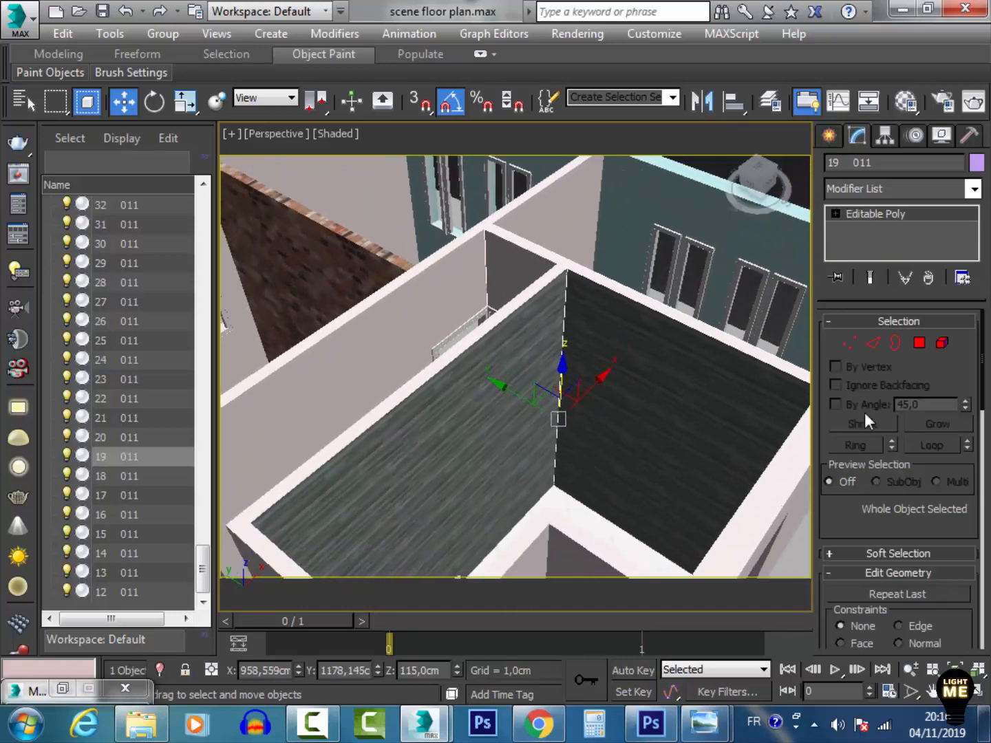
{"action": "left_click", "coordinate": [905, 102]}
{"action": "double_click", "coordinate": [667, 277]}
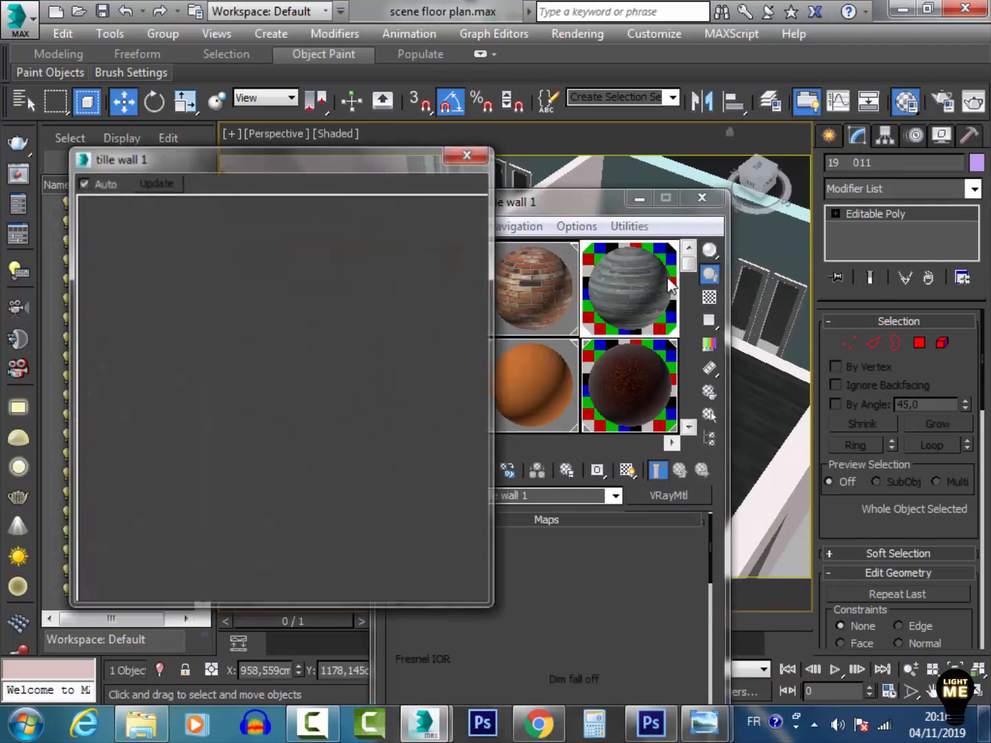
{"action": "left_click_drag", "start_coordinate": [488, 605], "coordinate": [558, 673]}
{"action": "left_click_drag", "start_coordinate": [416, 491], "coordinate": [325, 430]}
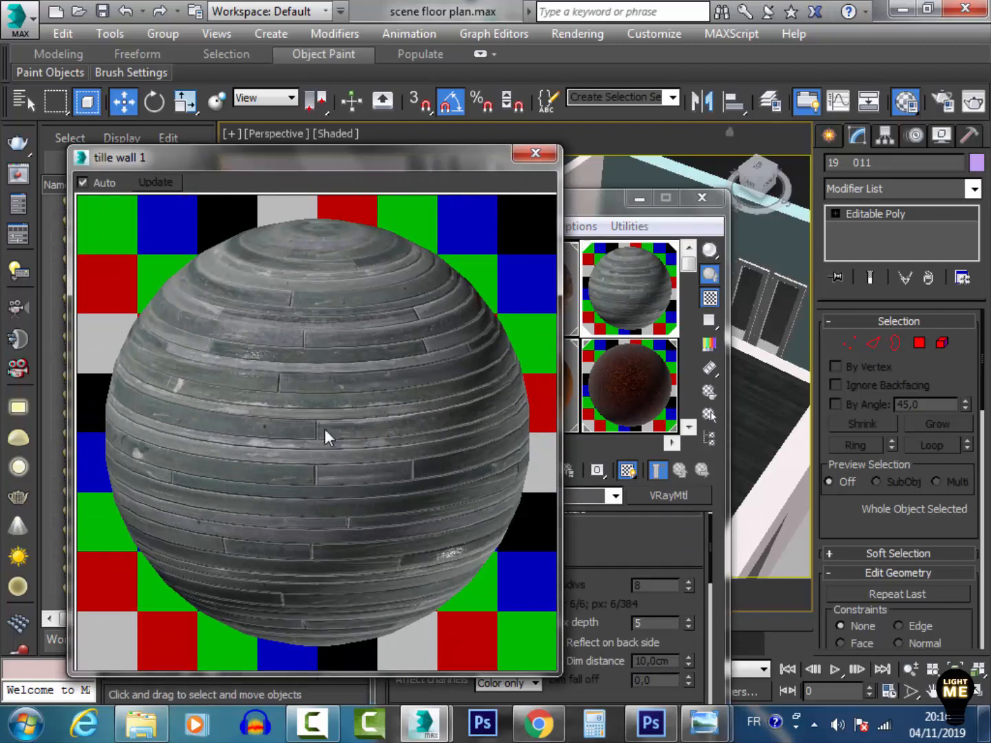
{"action": "left_click", "coordinate": [524, 154]}
{"action": "mouse_move", "coordinate": [710, 550]}
{"action": "left_mouse_down"}
{"action": "mouse_move", "coordinate": [709, 572]}
{"action": "mouse_move", "coordinate": [712, 538]}
{"action": "left_mouse_up"}
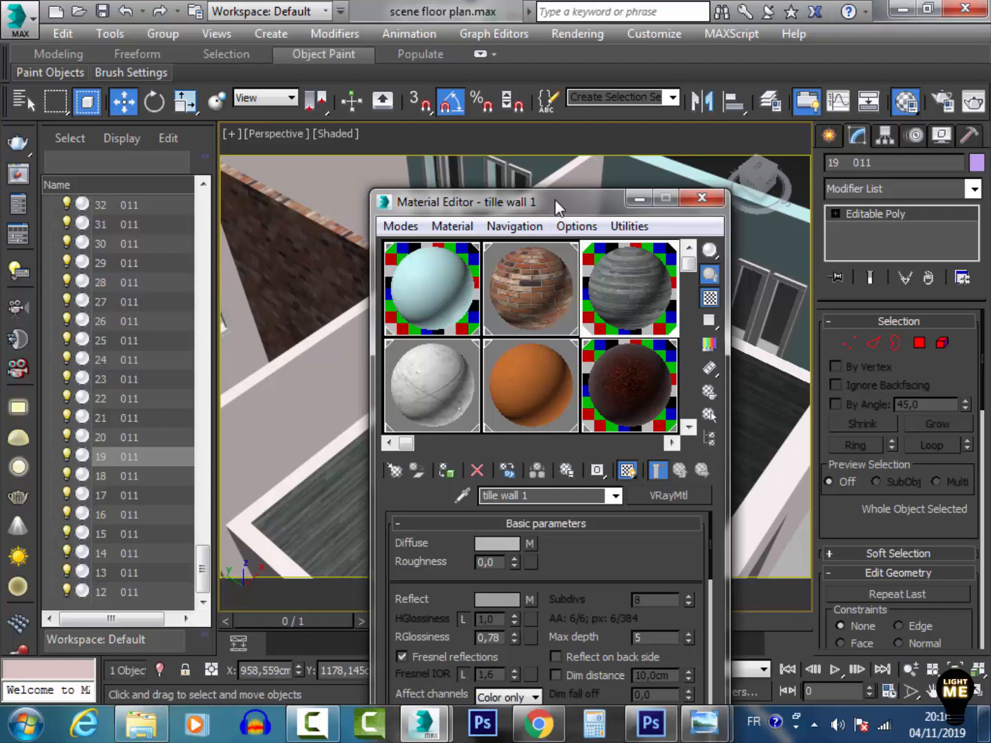
Open the tille wall 1 reflect map, preview its vals therm ref.jpg bitmap enlarged, and return to the material
{"action": "left_click_drag", "start_coordinate": [554, 200], "coordinate": [552, 13]}
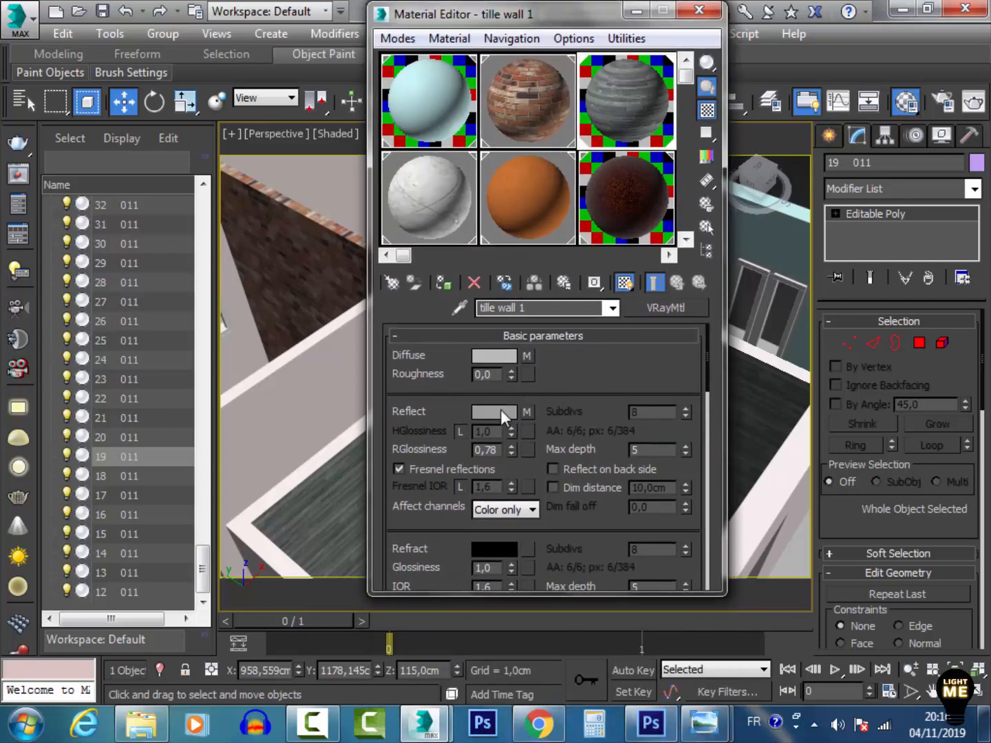
{"action": "left_click", "coordinate": [529, 413]}
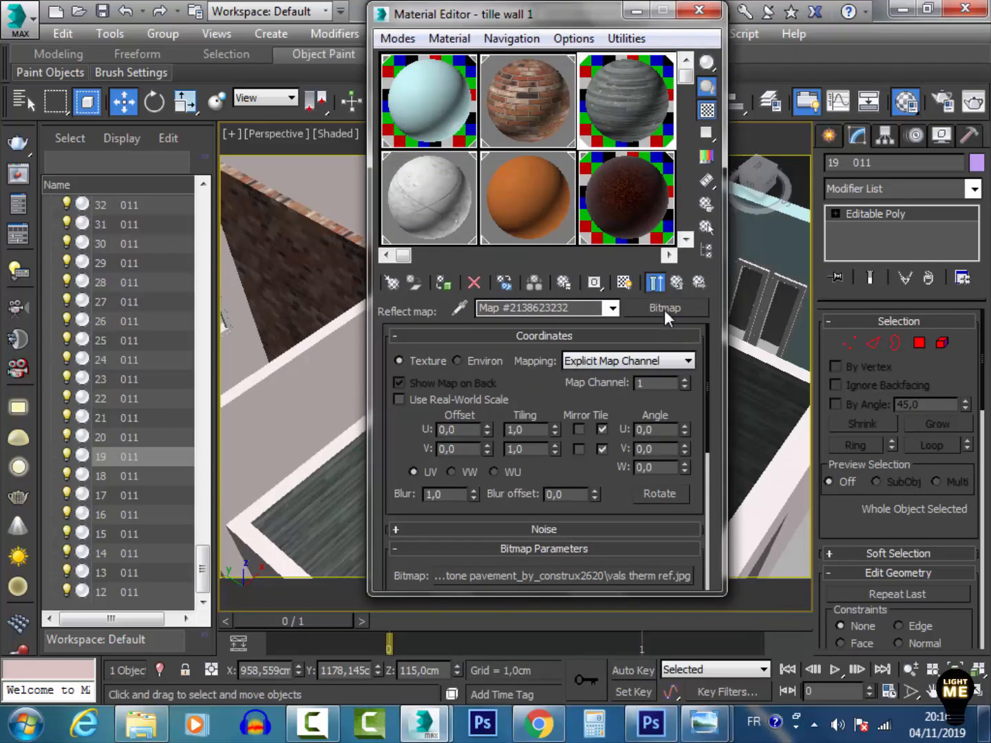
{"action": "left_click", "coordinate": [654, 284]}
{"action": "left_click", "coordinate": [631, 158]}
{"action": "double_click", "coordinate": [627, 118]}
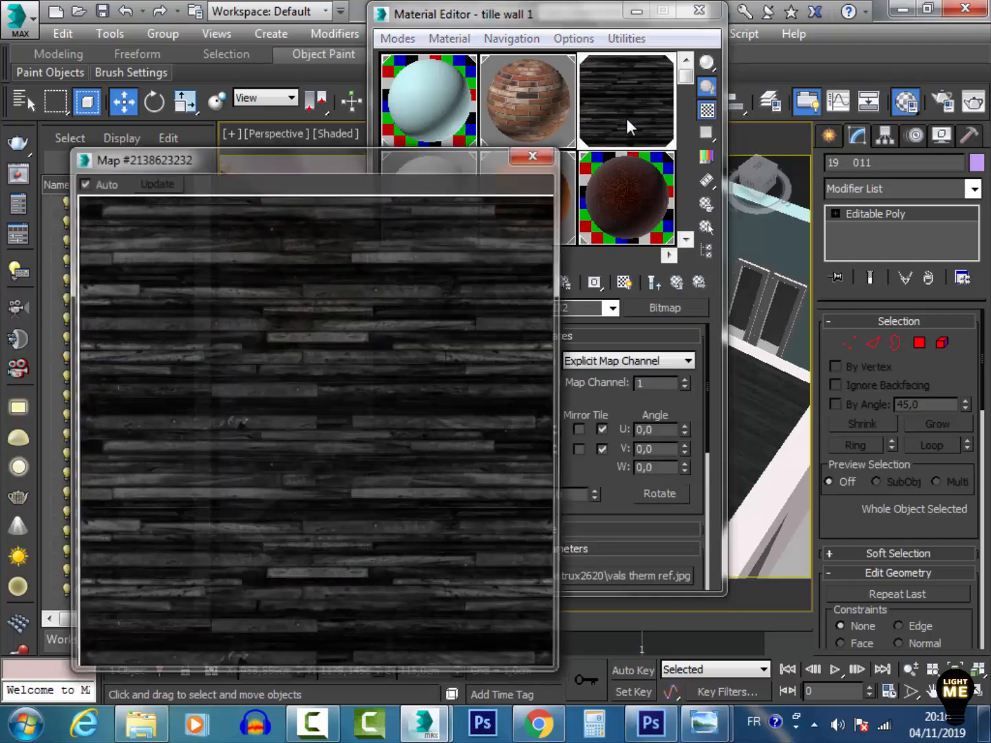
{"action": "left_click", "coordinate": [526, 154]}
{"action": "left_click", "coordinate": [679, 283]}
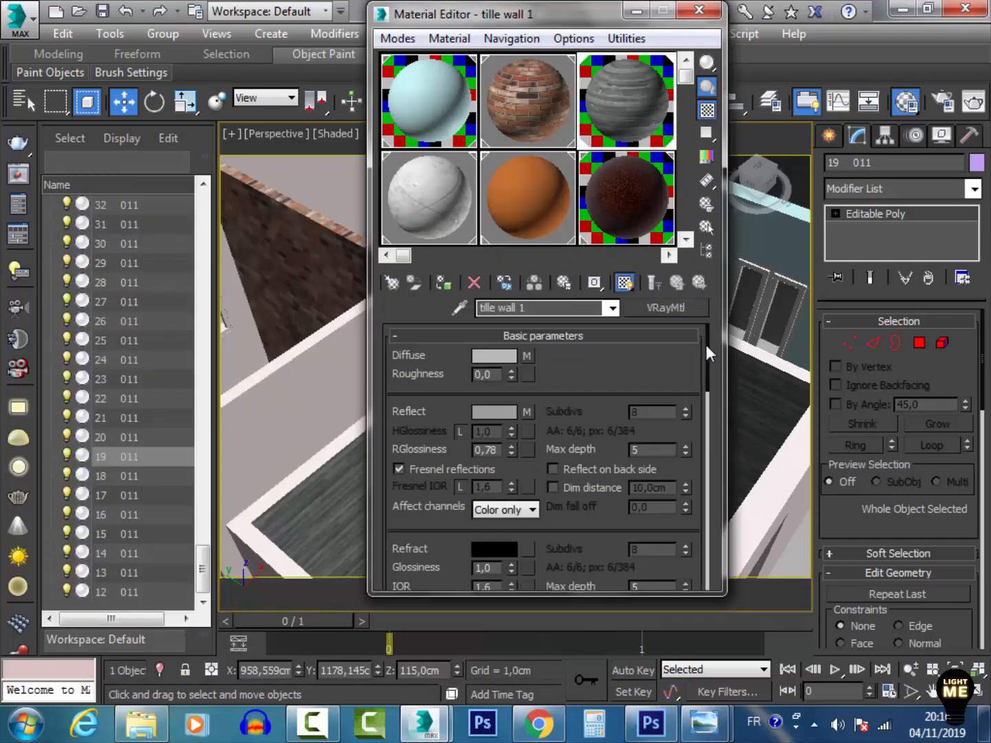
Preview the tille wall 1 bump map vals therm bump.jpg enlarged, return to the material, and minimize the Material Editor
{"action": "left_click_drag", "start_coordinate": [706, 344], "coordinate": [717, 586]}
{"action": "left_click", "coordinate": [589, 494]}
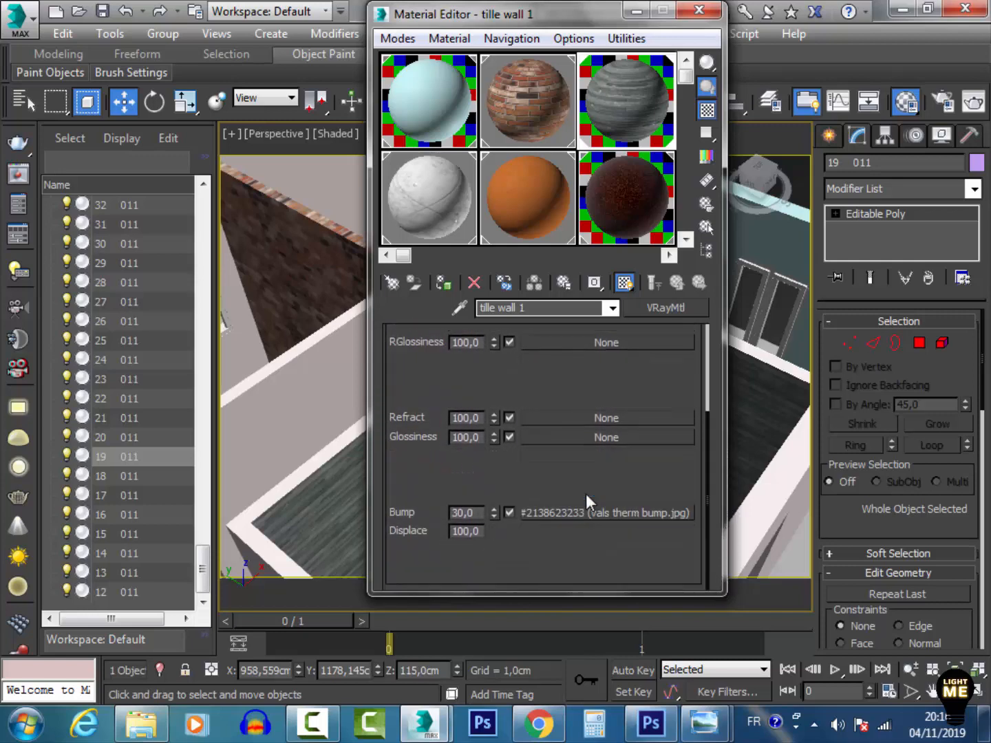
{"action": "double_click", "coordinate": [636, 105]}
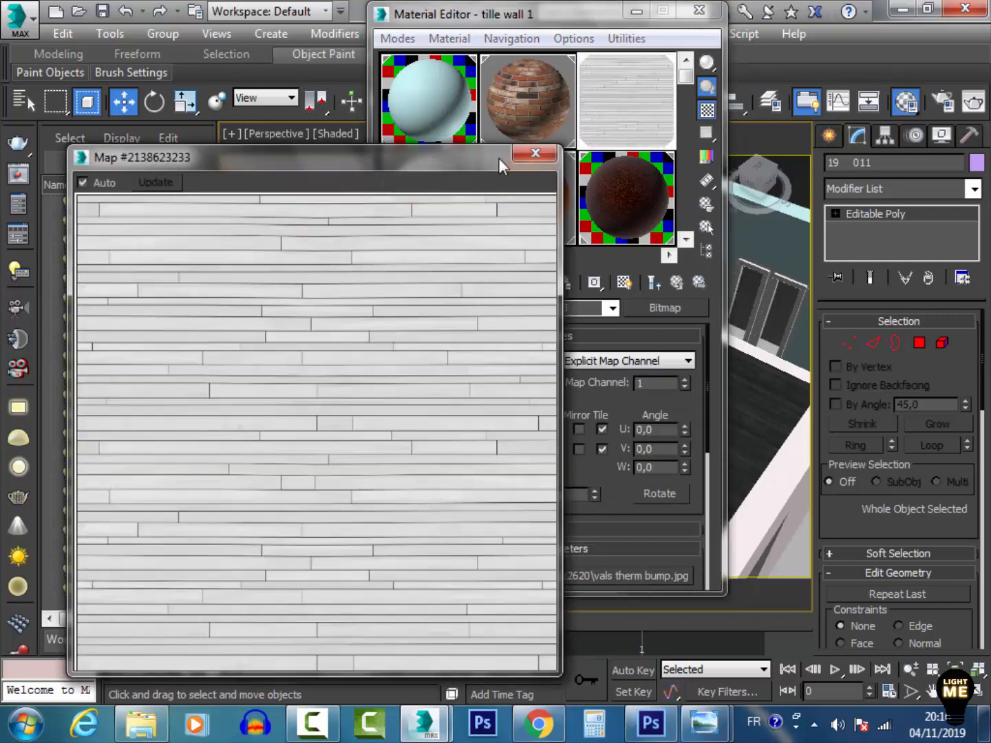
{"action": "left_click", "coordinate": [537, 160]}
{"action": "left_click", "coordinate": [668, 286]}
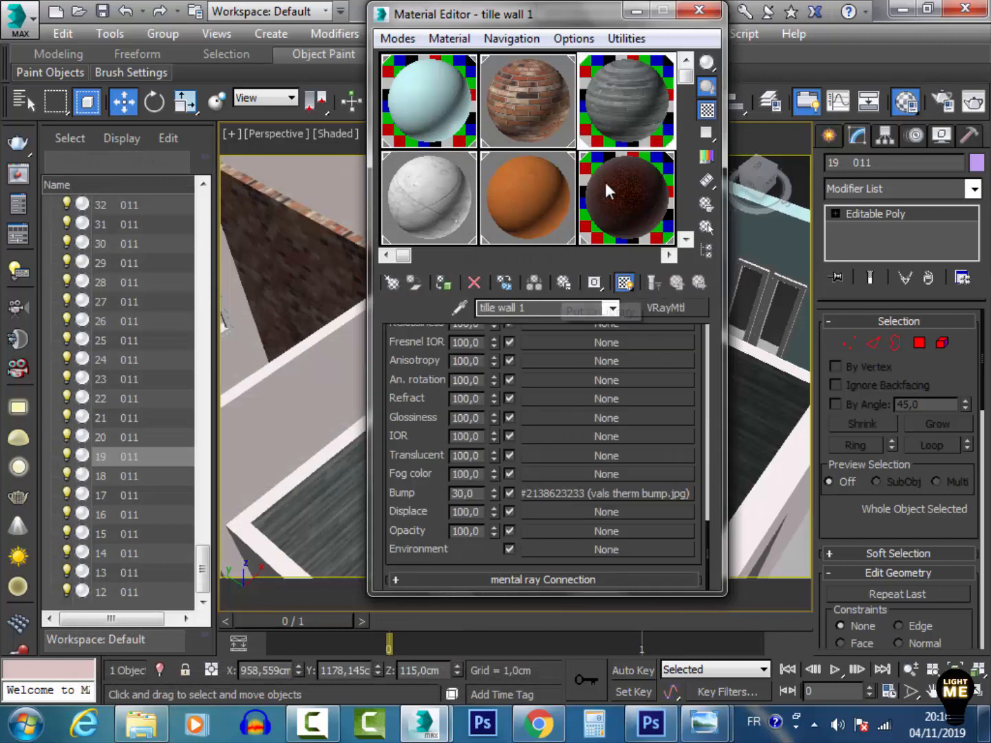
{"action": "left_click", "coordinate": [637, 10]}
Orbit and zoom around the floor plan to examine the rooms and walls
{"action": "middle_click_drag", "start_coordinate": [402, 420], "coordinate": [677, 304], "text": "alt"}
{"action": "scroll", "coordinate": [589, 406], "scroll_direction": "up", "scroll_amount": 4}
{"action": "middle_click_drag", "start_coordinate": [589, 409], "coordinate": [605, 372]}
{"action": "middle_click_drag", "start_coordinate": [678, 299], "coordinate": [426, 492]}
{"action": "left_click", "coordinate": [543, 323]}
{"action": "left_click", "coordinate": [448, 325]}
{"action": "left_click", "coordinate": [463, 318]}
{"action": "left_click", "coordinate": [372, 277]}
{"action": "scroll", "coordinate": [527, 322], "scroll_direction": "down", "scroll_amount": 3}
{"action": "left_click", "coordinate": [955, 691]}
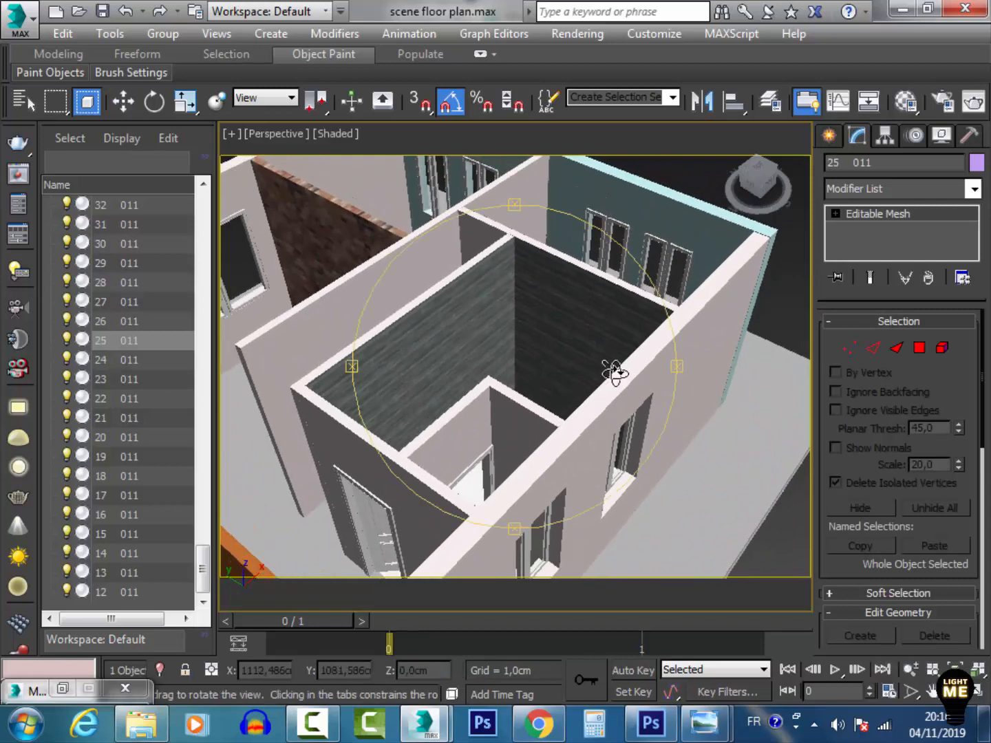
{"action": "left_click_drag", "start_coordinate": [615, 372], "coordinate": [427, 261]}
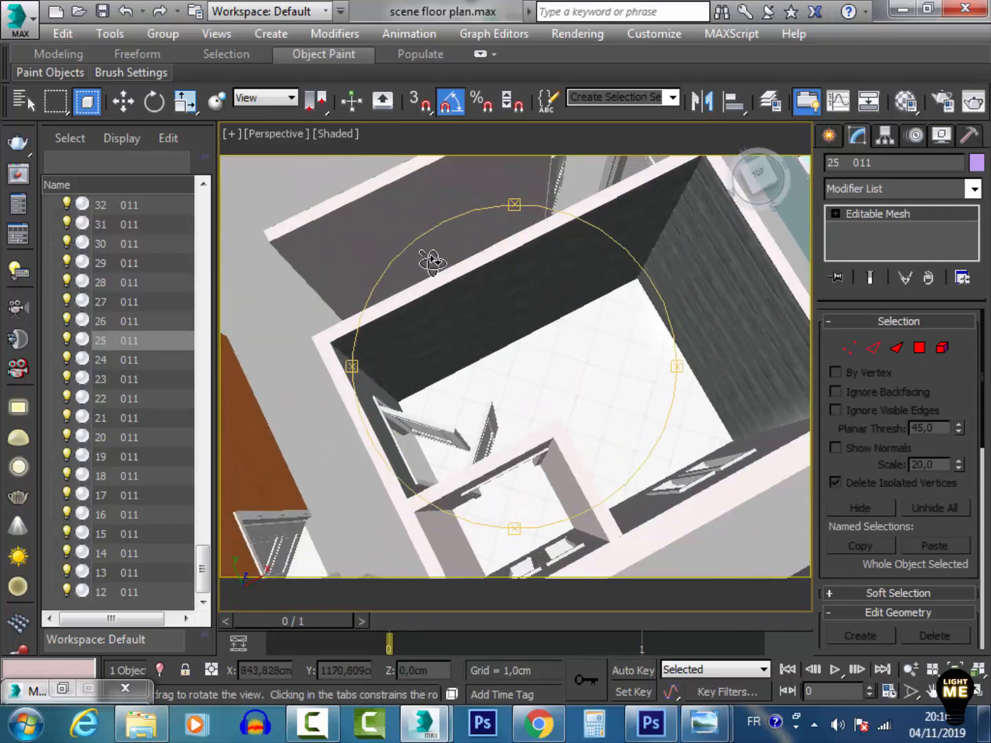
Select the marble floor object and open an enlarged tile1 material preview with the checkered background
{"action": "left_click", "coordinate": [123, 102]}
{"action": "left_click", "coordinate": [623, 369]}
{"action": "scroll", "coordinate": [623, 368], "scroll_direction": "down", "scroll_amount": 3}
{"action": "middle_click_drag", "start_coordinate": [521, 370], "coordinate": [674, 364]}
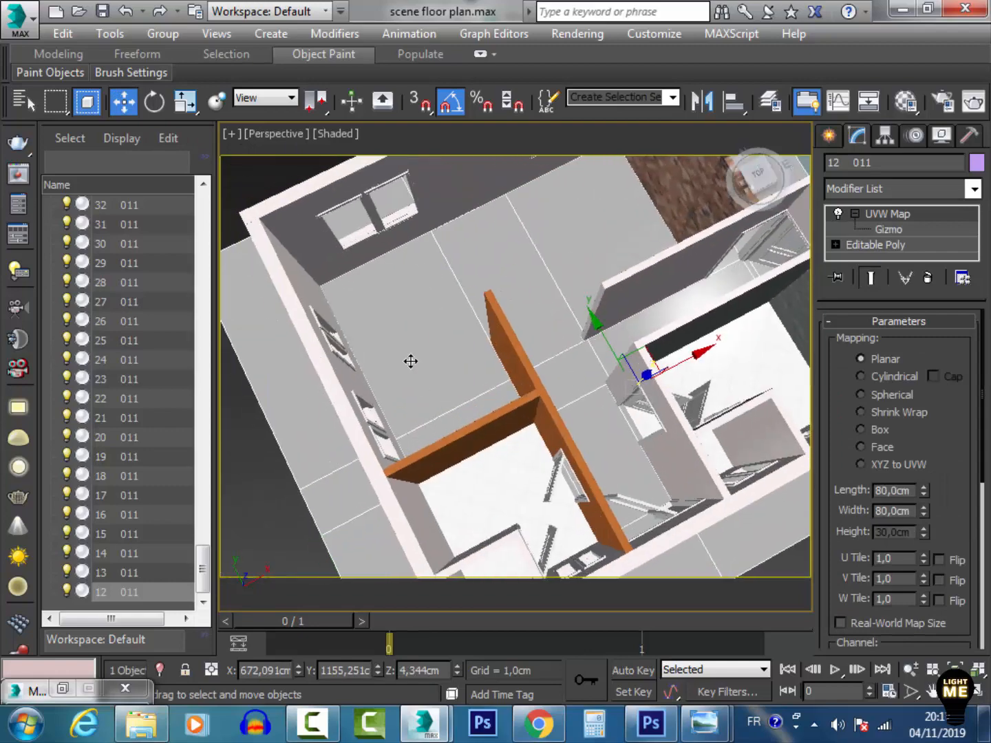
{"action": "middle_click_drag", "start_coordinate": [412, 361], "coordinate": [474, 412]}
{"action": "middle_click_drag", "start_coordinate": [578, 483], "coordinate": [477, 370]}
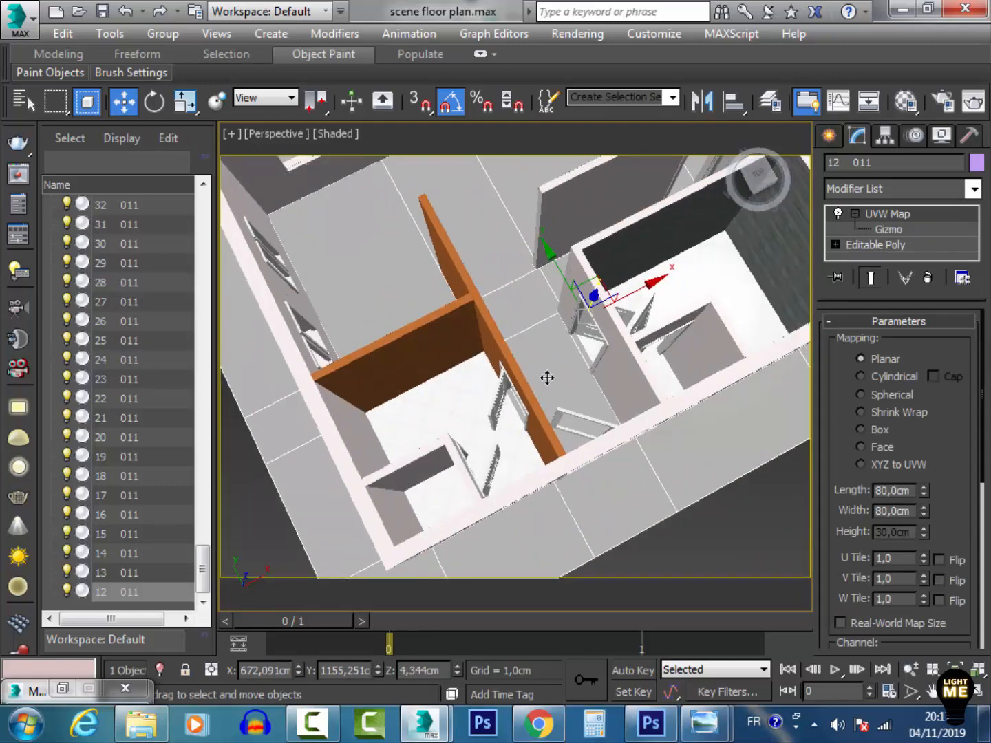
{"action": "scroll", "coordinate": [612, 331], "scroll_direction": "up", "scroll_amount": 5}
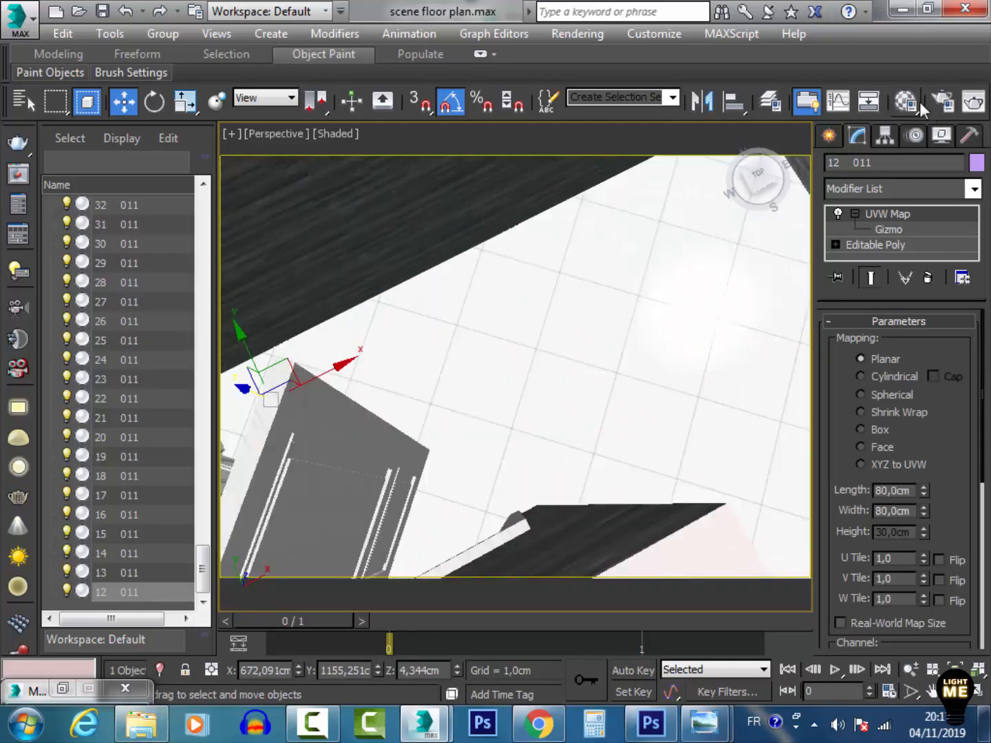
{"action": "left_click", "coordinate": [915, 102]}
{"action": "double_click", "coordinate": [448, 217]}
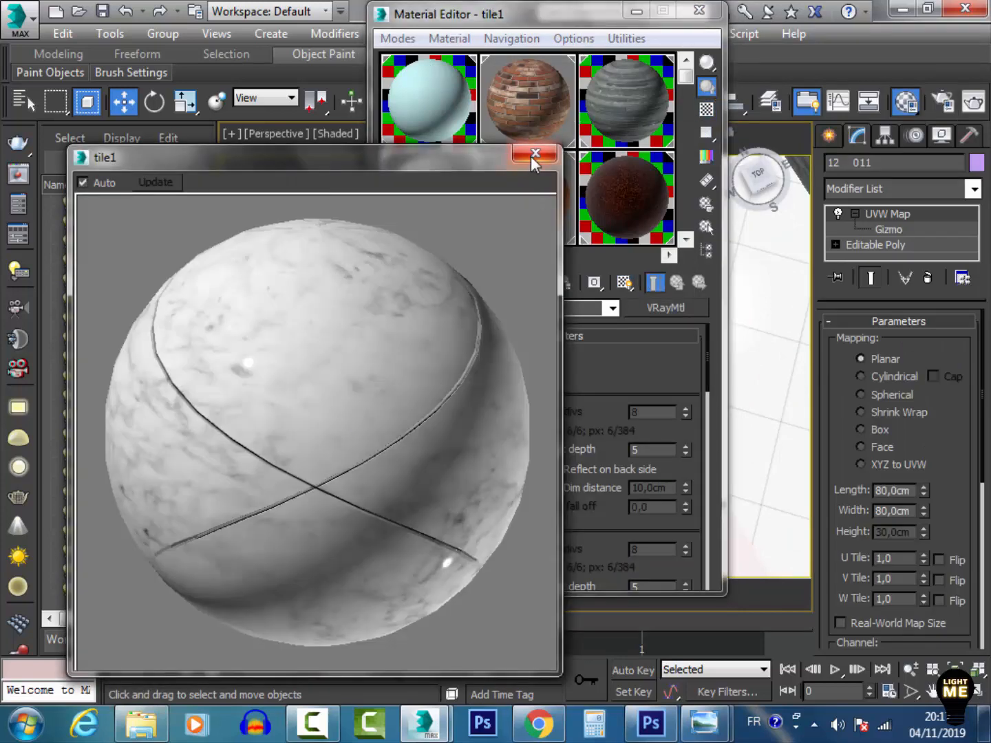
{"action": "left_click", "coordinate": [707, 110]}
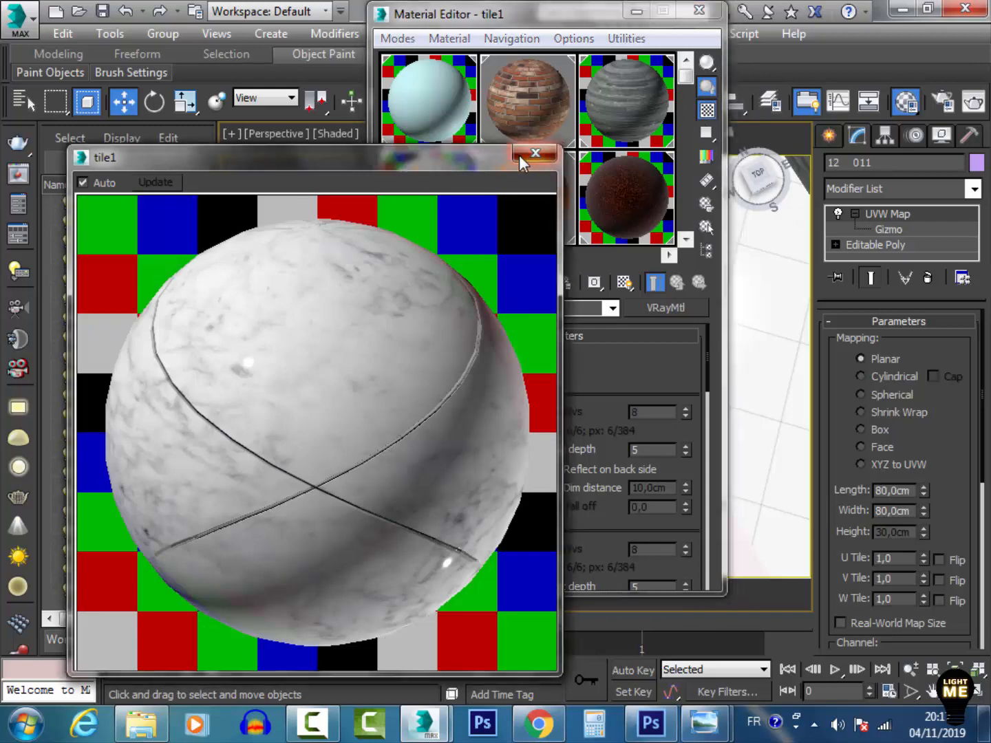
{"action": "left_click", "coordinate": [518, 154]}
Open the tile1 diffuse Tiles map's advanced controls and preview its T_MarbleSML_03_BC.jpg texture enlarged
{"action": "left_click", "coordinate": [530, 357]}
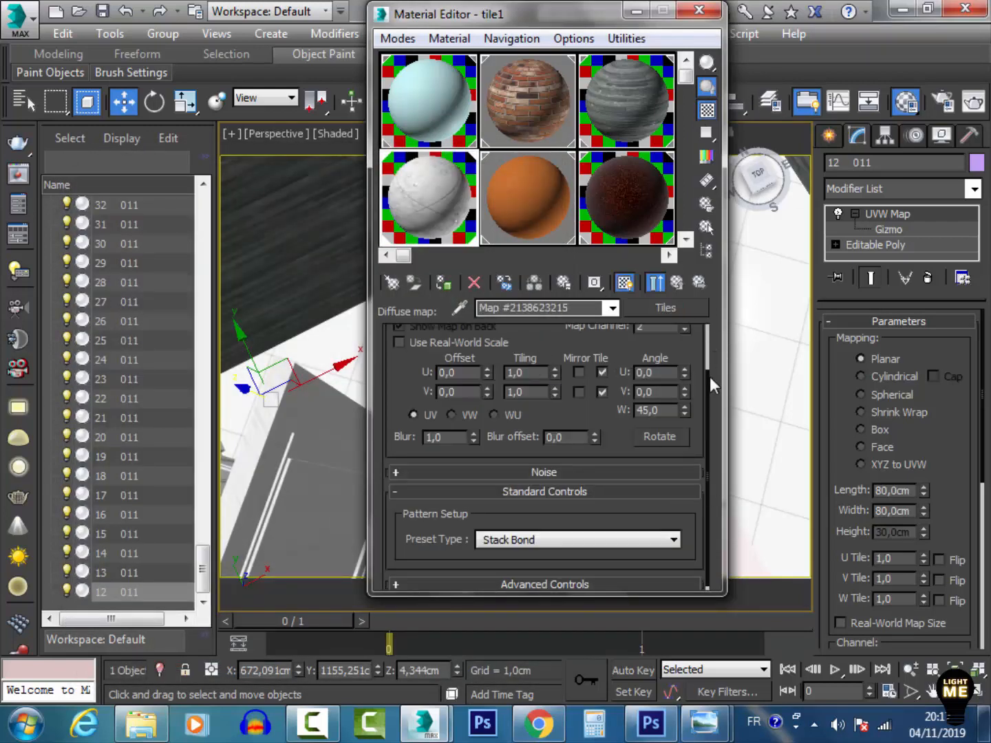
{"action": "left_click_drag", "start_coordinate": [709, 376], "coordinate": [706, 483]}
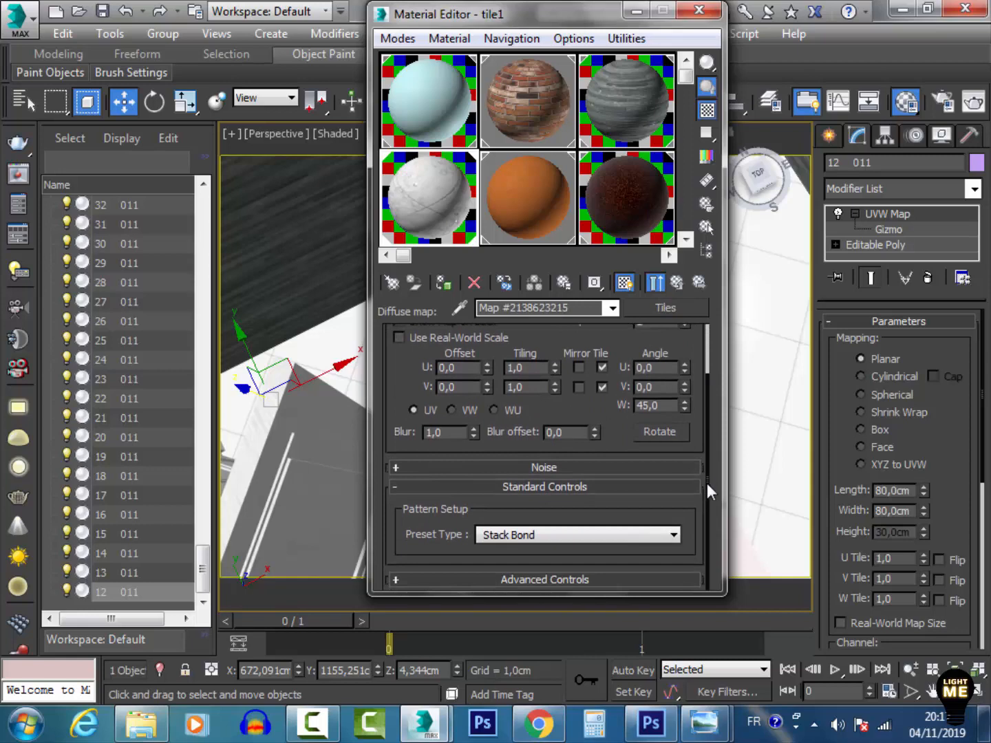
{"action": "left_click", "coordinate": [560, 579]}
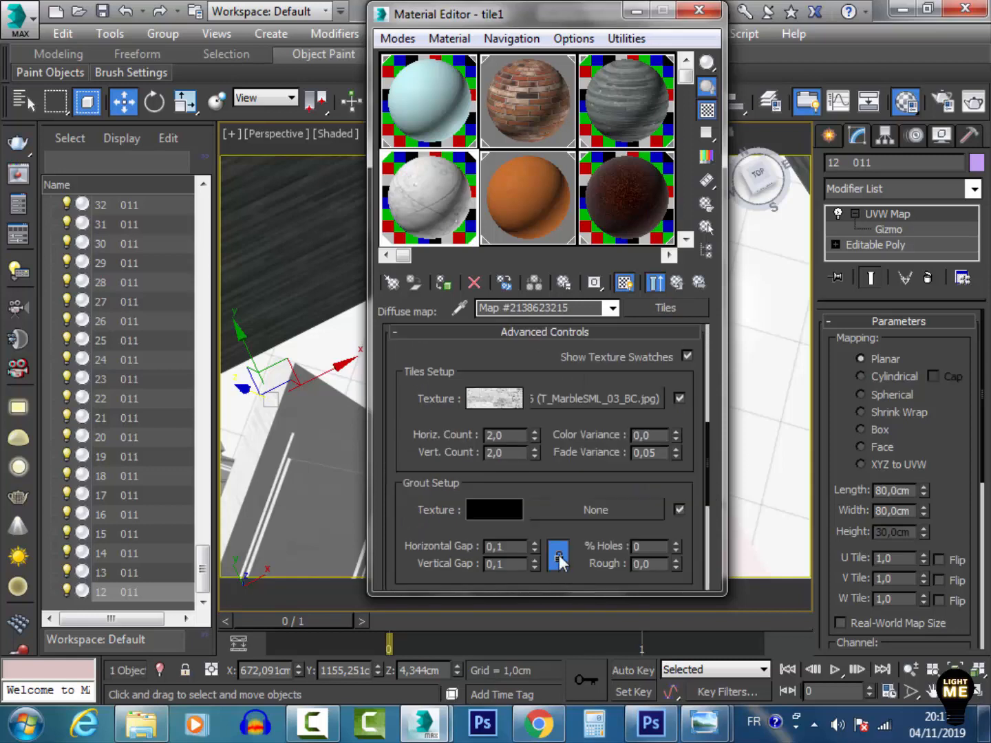
{"action": "left_click", "coordinate": [576, 404]}
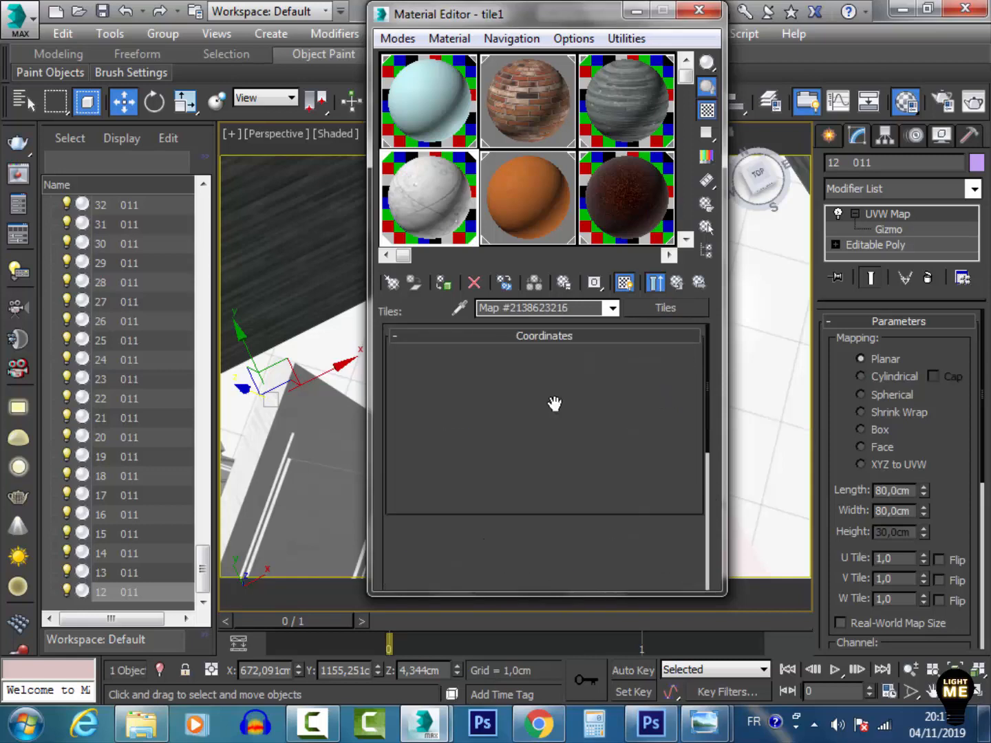
{"action": "left_click", "coordinate": [656, 283]}
{"action": "double_click", "coordinate": [465, 177]}
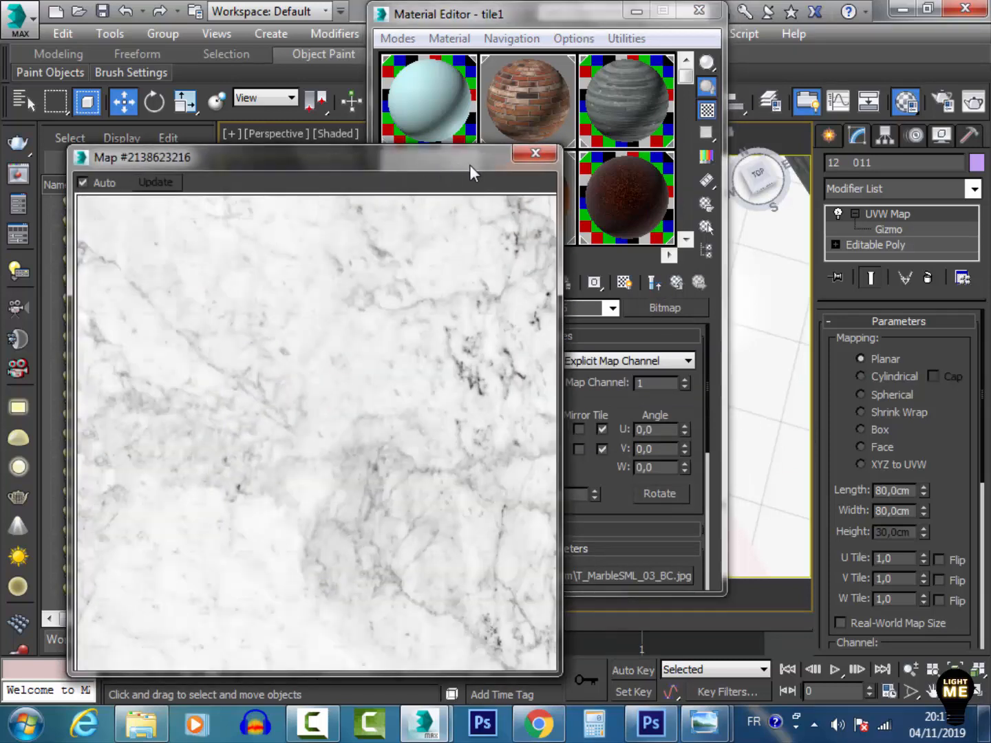
{"action": "left_click", "coordinate": [537, 158]}
Preview the diffuse Tiles map enlarged and return to the tile1 material parameters
{"action": "left_click", "coordinate": [677, 283]}
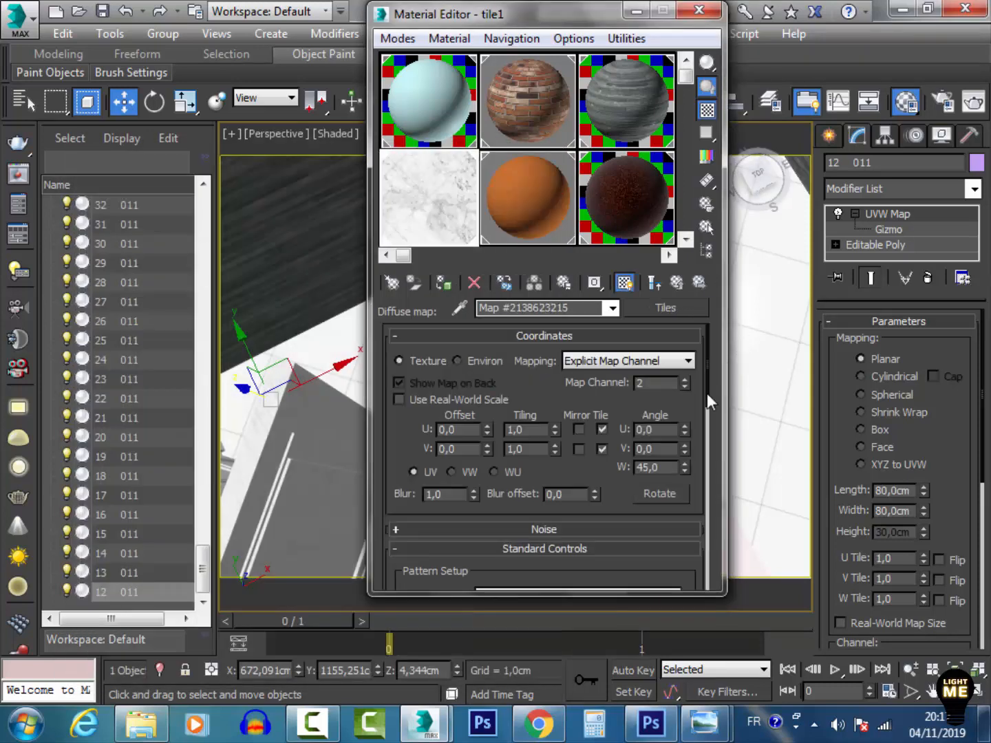
{"action": "left_click_drag", "start_coordinate": [707, 394], "coordinate": [709, 485]}
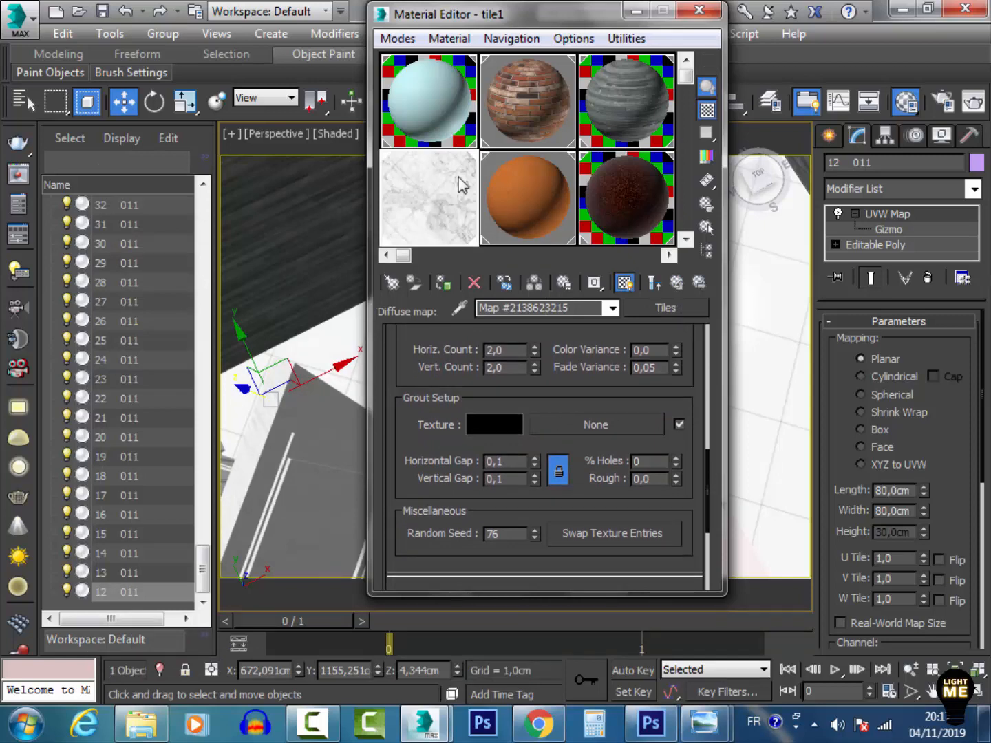
{"action": "double_click", "coordinate": [460, 184]}
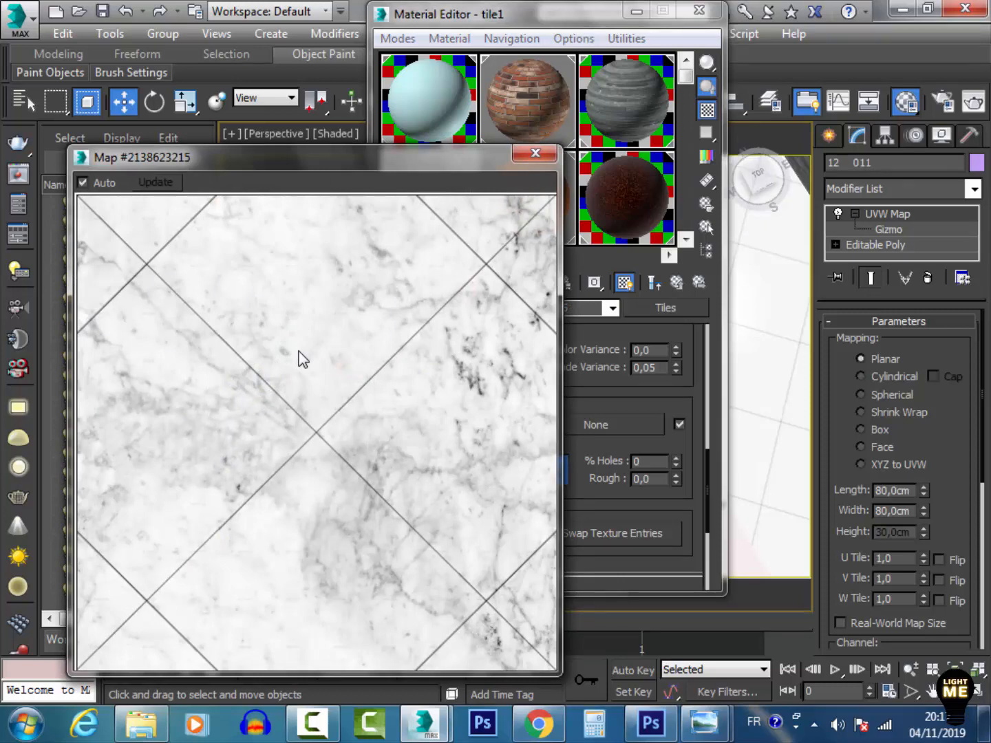
{"action": "left_click", "coordinate": [535, 153]}
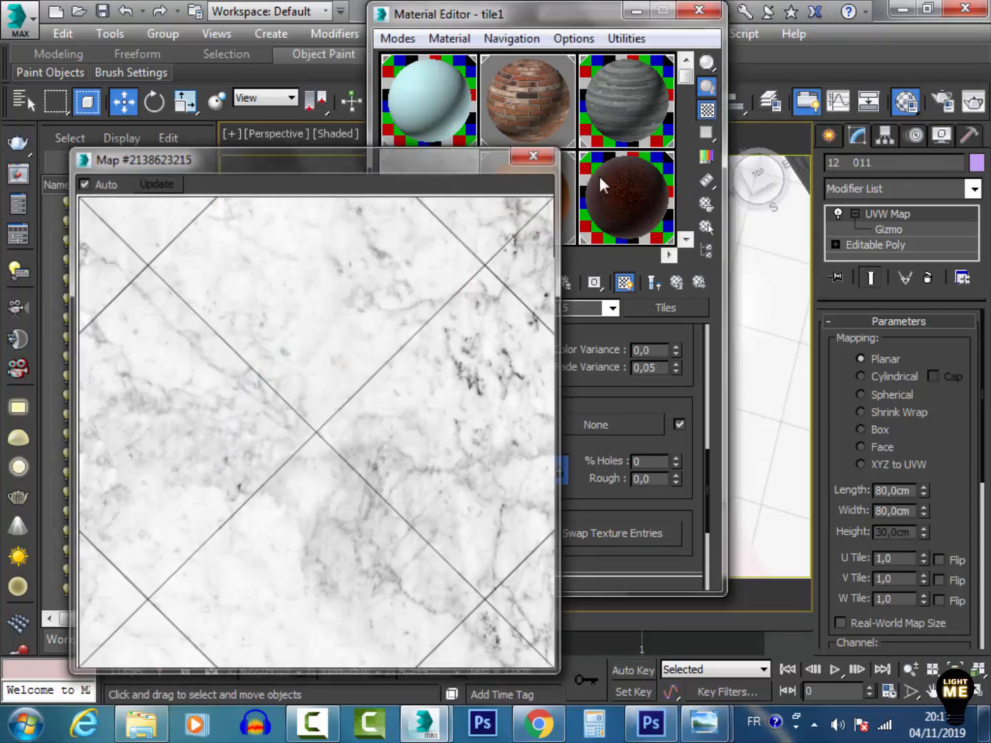
{"action": "left_click", "coordinate": [676, 283]}
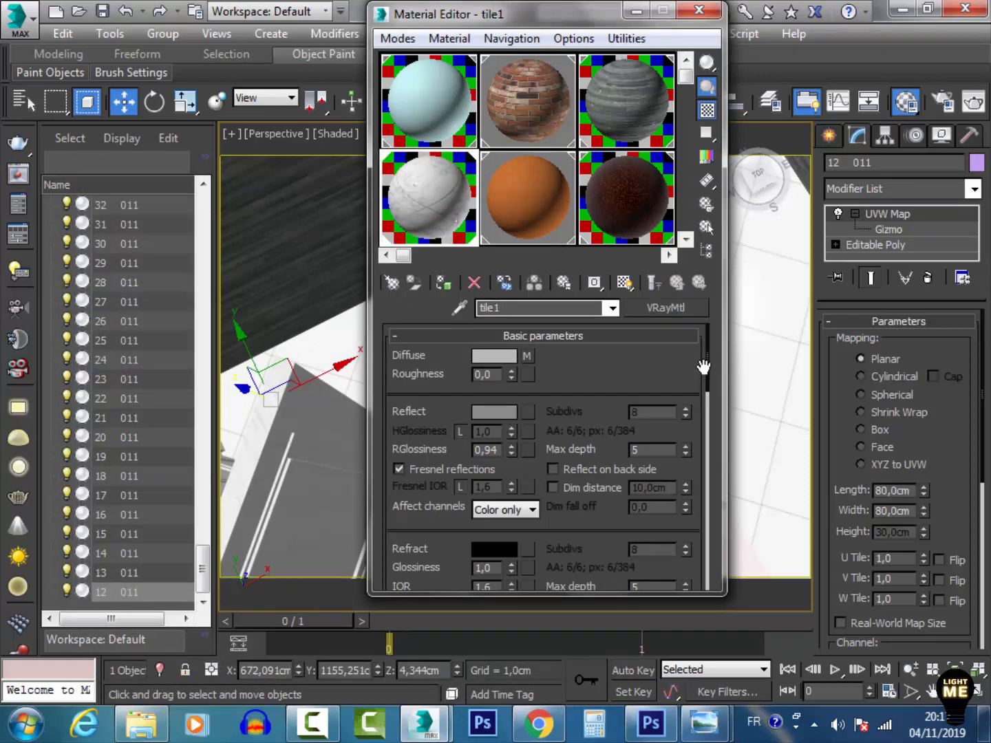
Open the tile1 material's Bump Tiles map to view its advanced tile and grout controls, then return to the parent material
{"action": "right_click", "coordinate": [527, 356]}
{"action": "left_click", "coordinate": [551, 389]}
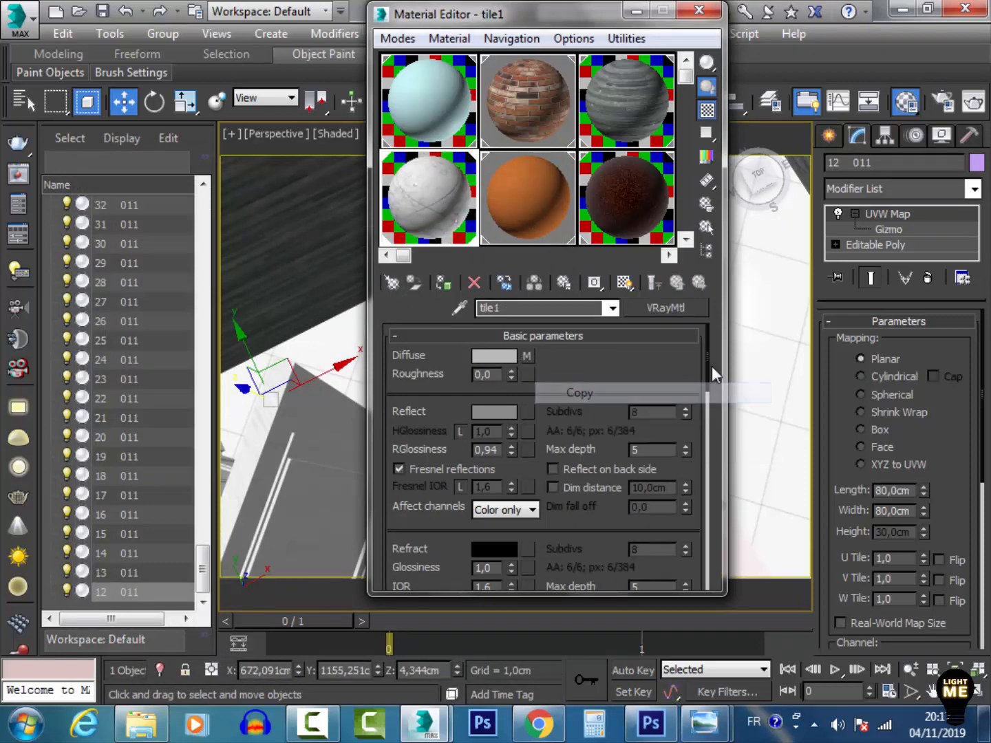
{"action": "left_click_drag", "start_coordinate": [710, 352], "coordinate": [715, 579]}
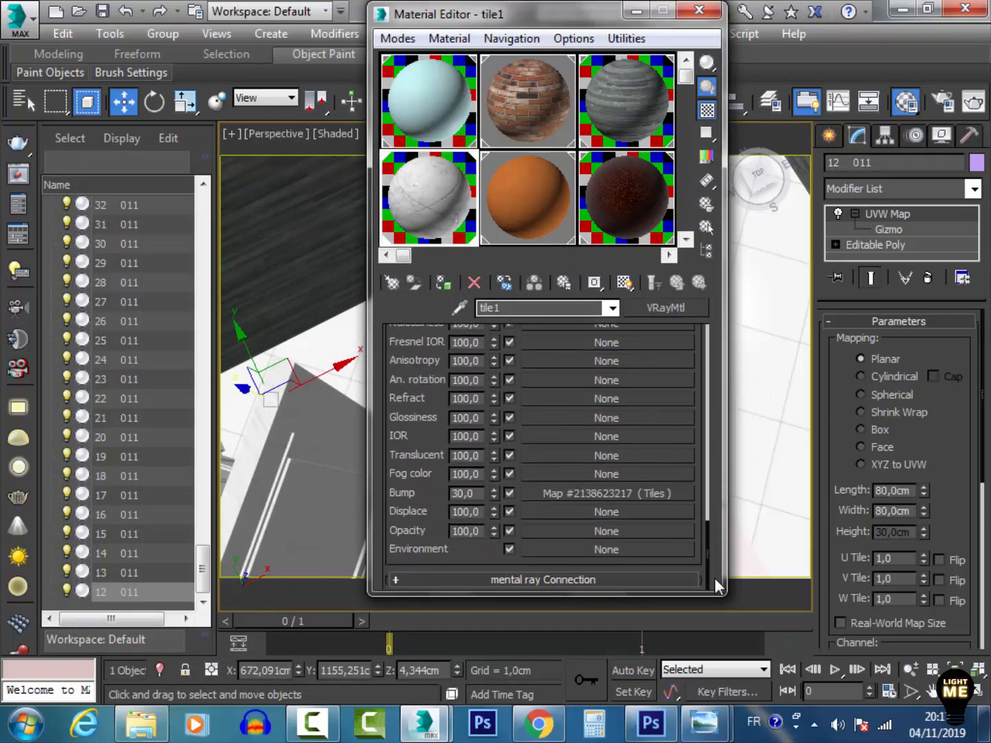
{"action": "left_click", "coordinate": [551, 494]}
{"action": "left_click", "coordinate": [594, 585]}
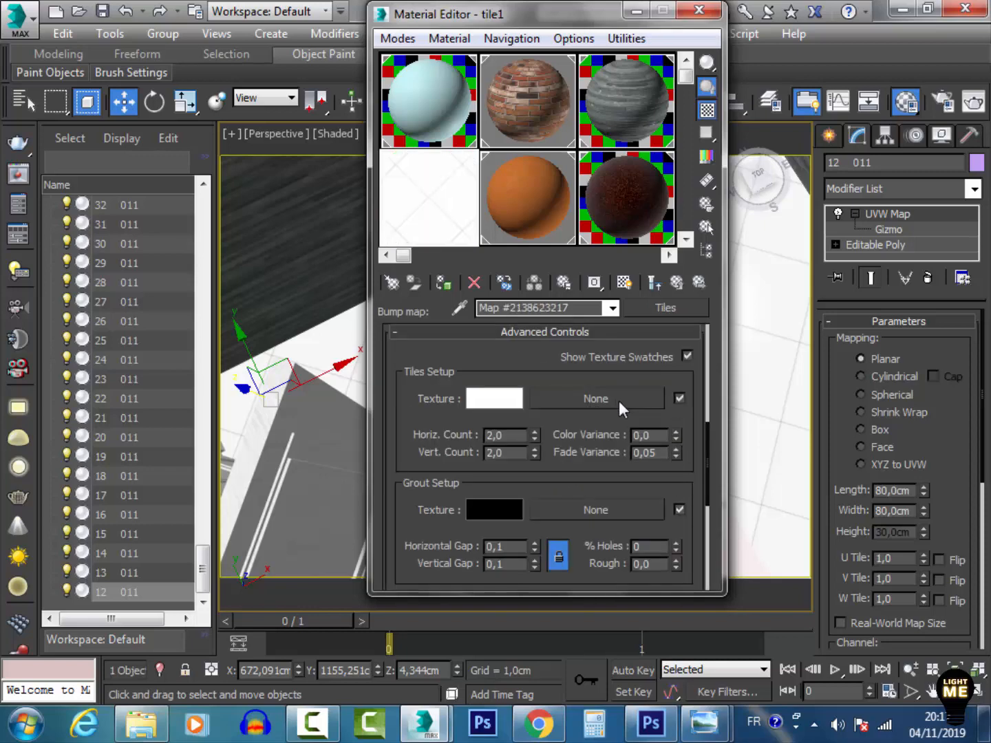
{"action": "left_click", "coordinate": [684, 282]}
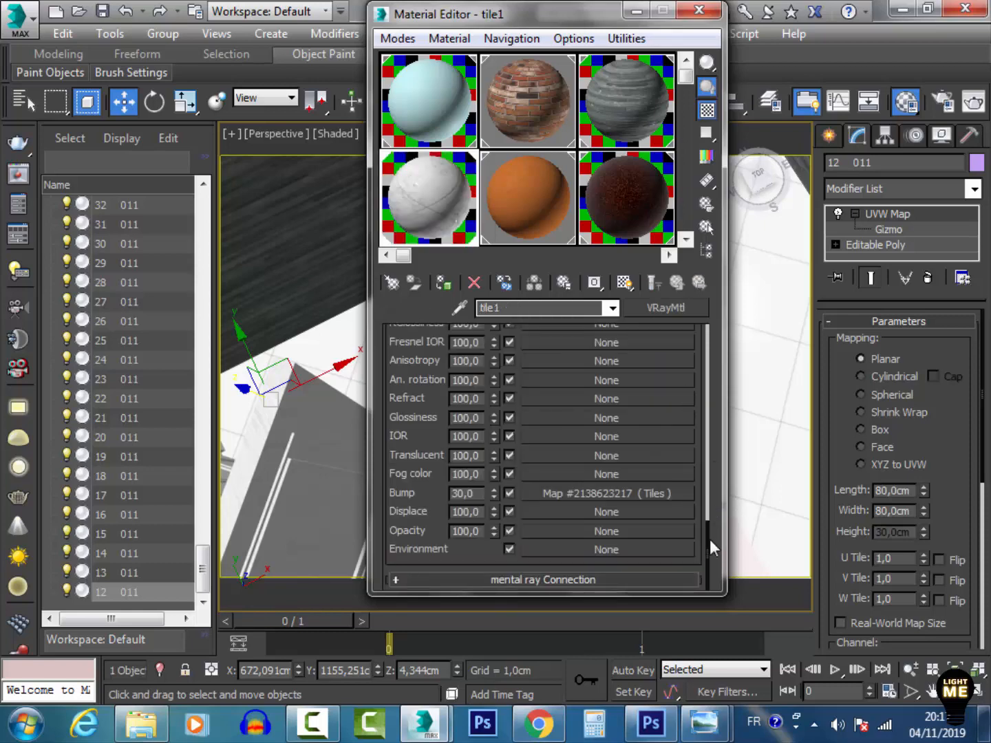
Pick the Paint - Golden O floor material from the scene and show its wood texture in the viewport
{"action": "left_click", "coordinate": [699, 9]}
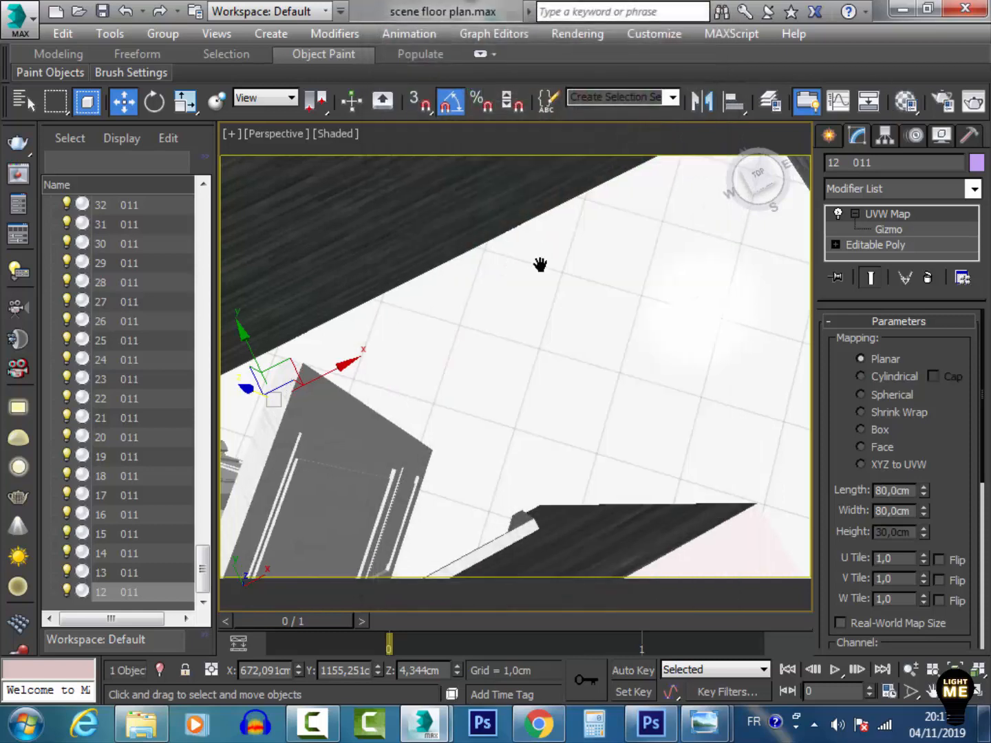
{"action": "scroll", "coordinate": [524, 271], "scroll_direction": "down", "scroll_amount": 5}
{"action": "middle_click_drag", "start_coordinate": [513, 277], "coordinate": [568, 448]}
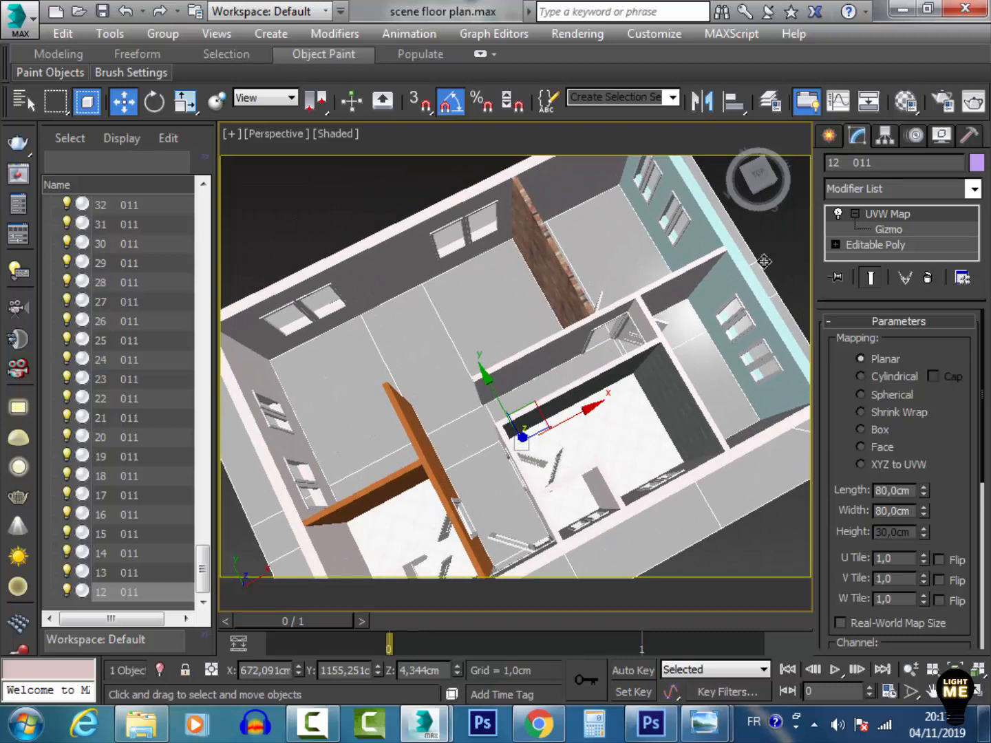
{"action": "left_click", "coordinate": [906, 102]}
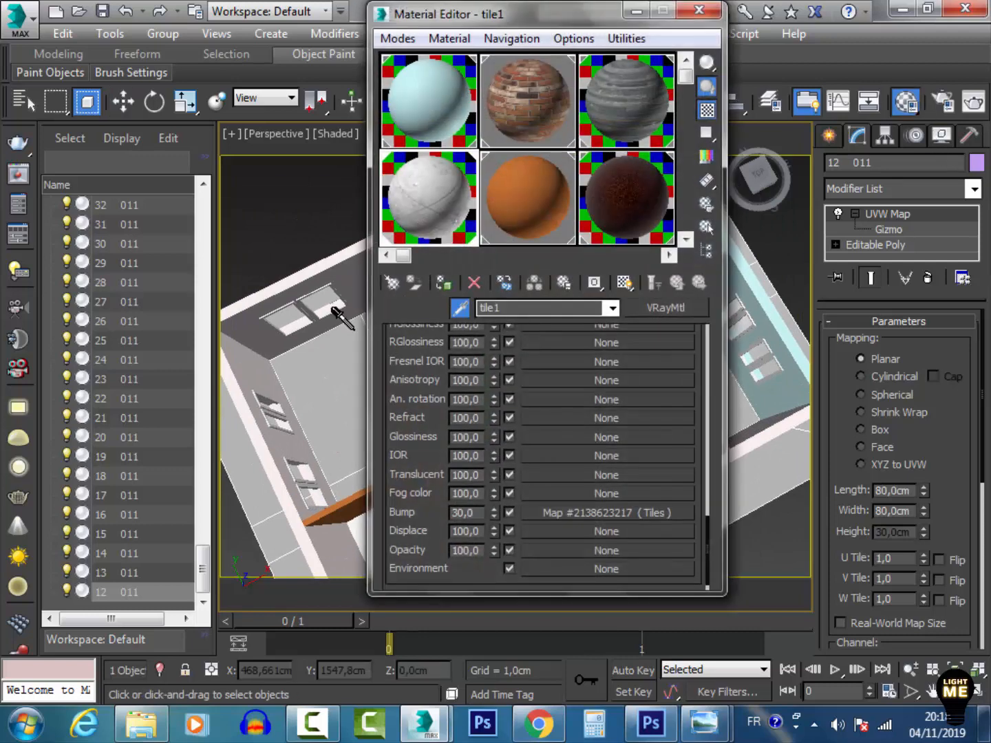
{"action": "left_click", "coordinate": [543, 460]}
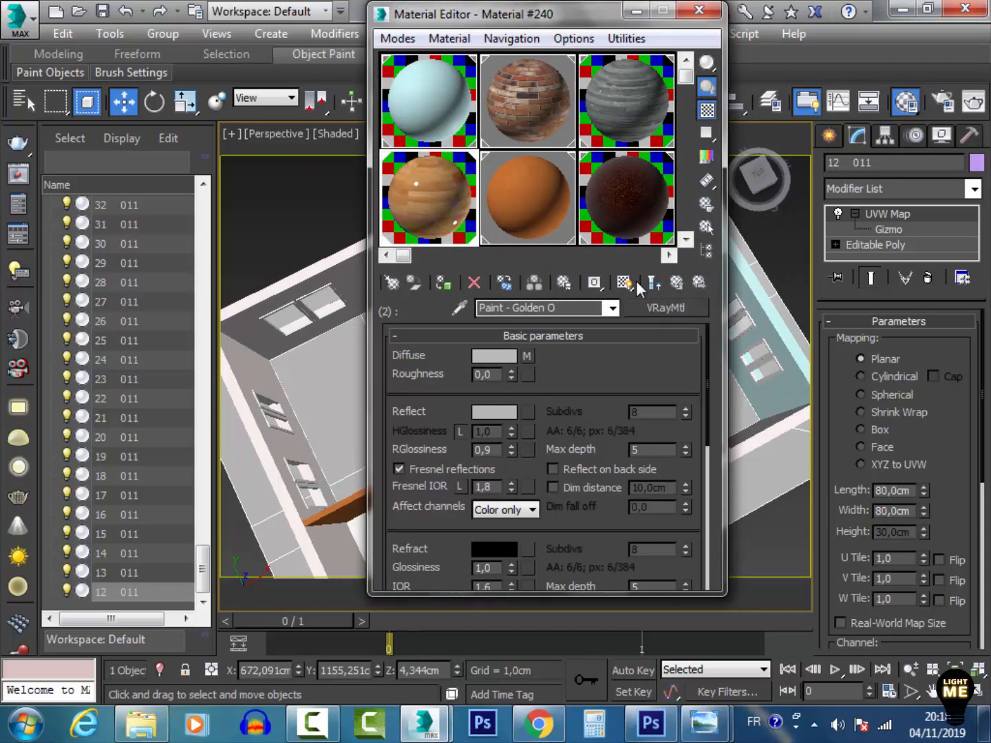
{"action": "left_click", "coordinate": [625, 281]}
{"action": "left_click", "coordinate": [697, 10]}
{"action": "left_click", "coordinate": [777, 240]}
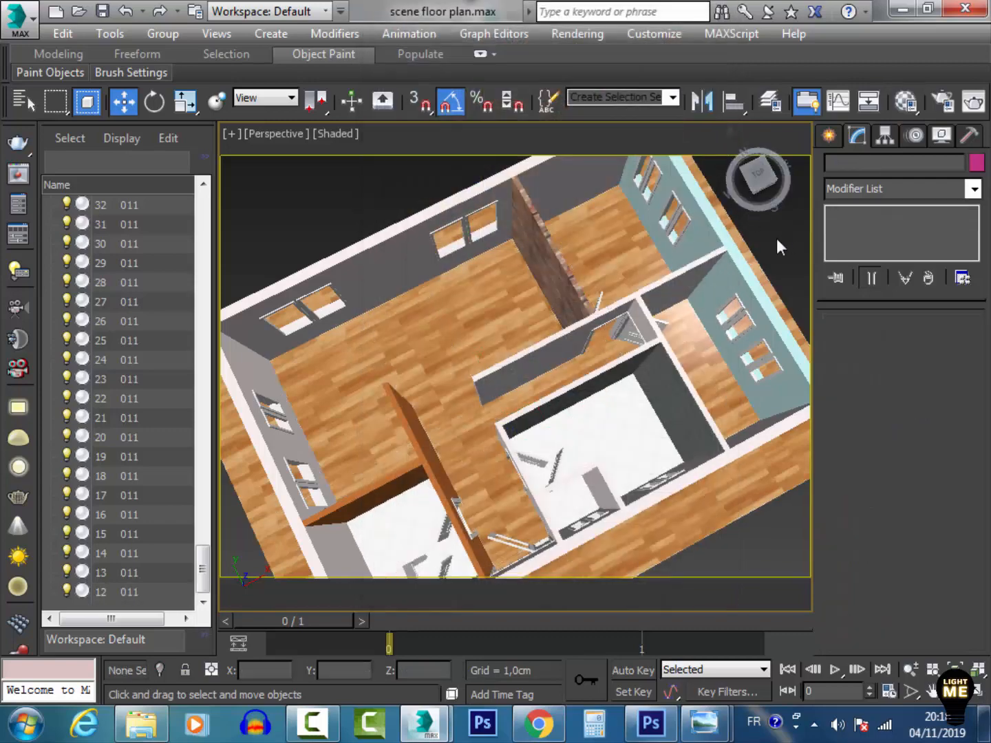
{"action": "middle_click_drag", "start_coordinate": [642, 251], "coordinate": [646, 355]}
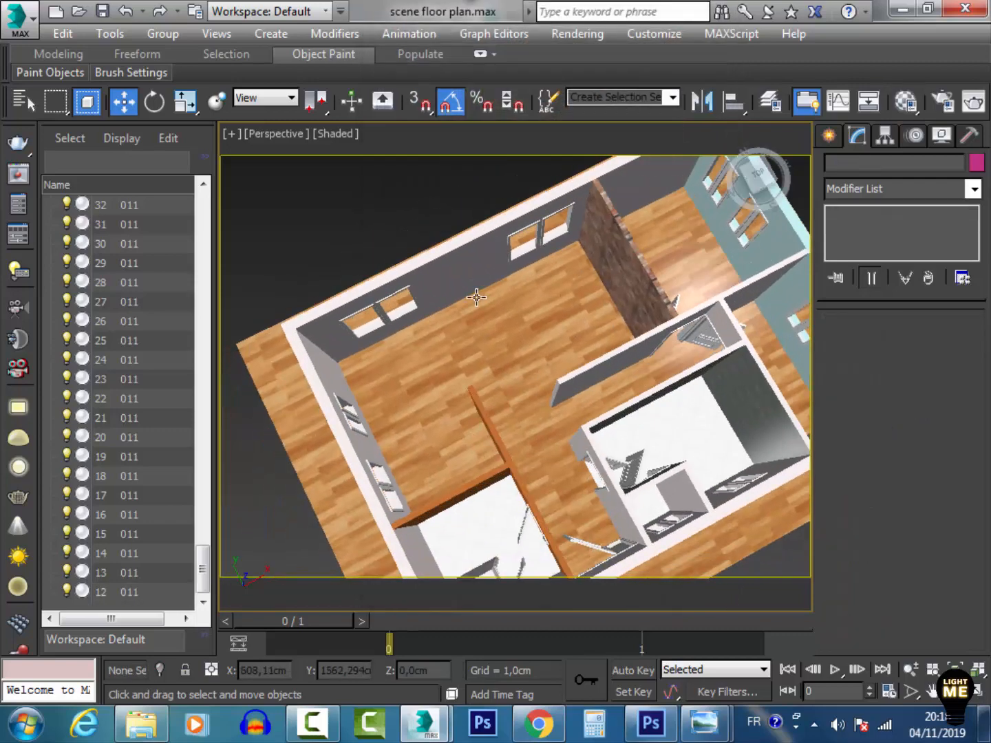
{"action": "middle_click_drag", "start_coordinate": [658, 427], "coordinate": [565, 435]}
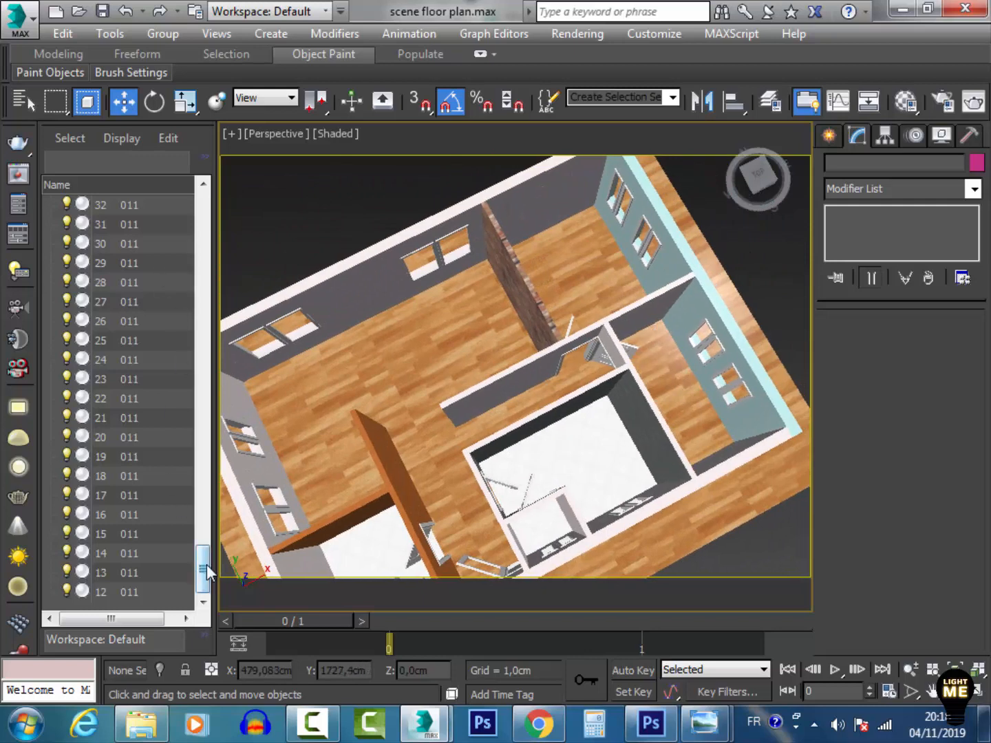
{"action": "left_click_drag", "start_coordinate": [202, 572], "coordinate": [204, 210]}
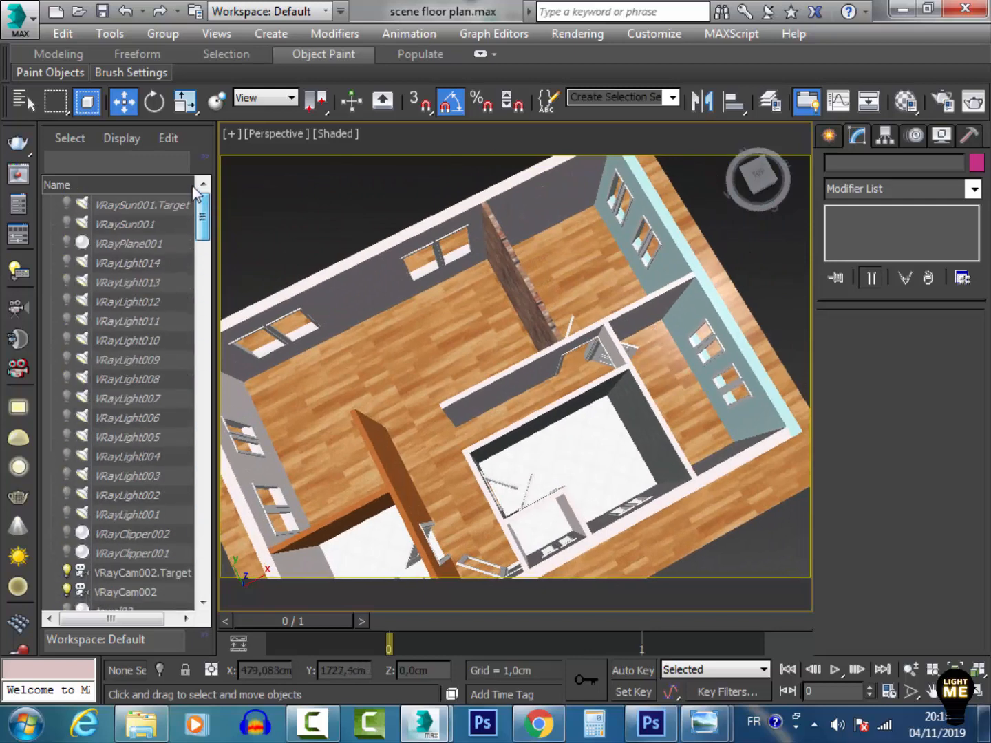
{"action": "left_click", "coordinate": [20, 20]}
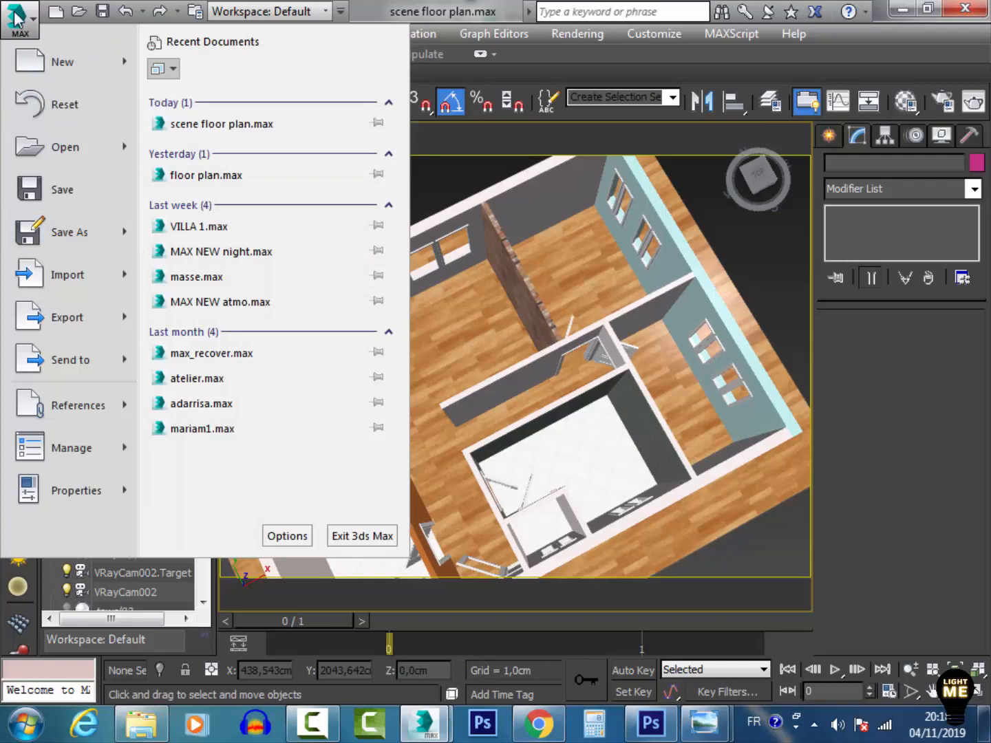
{"action": "left_click", "coordinate": [255, 153]}
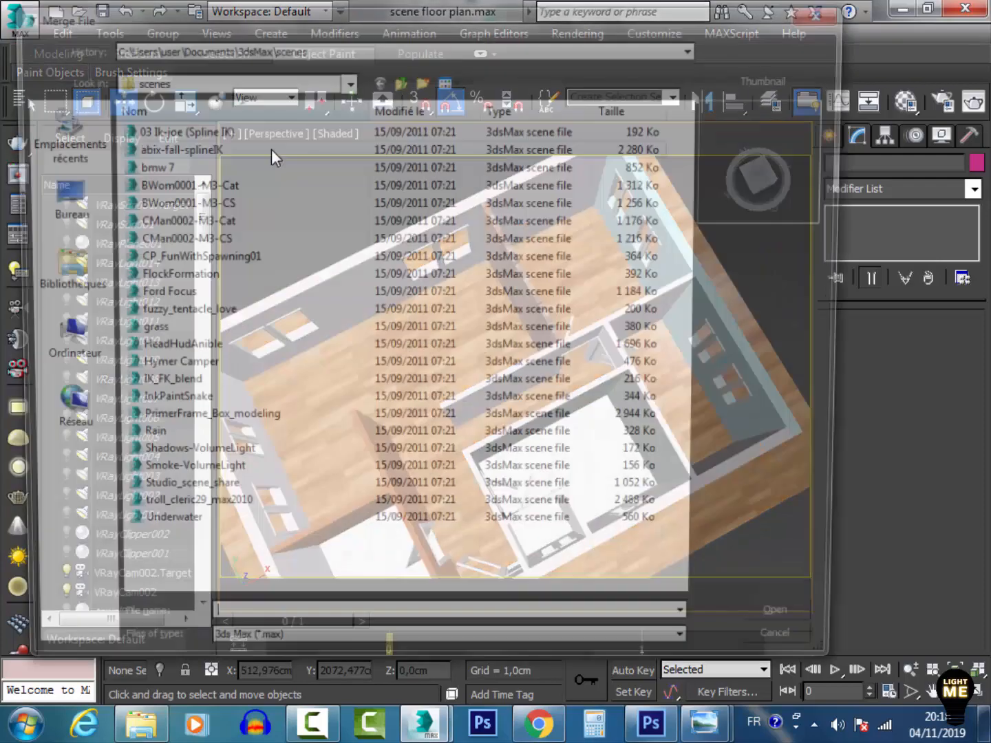
{"action": "left_click", "coordinate": [58, 202]}
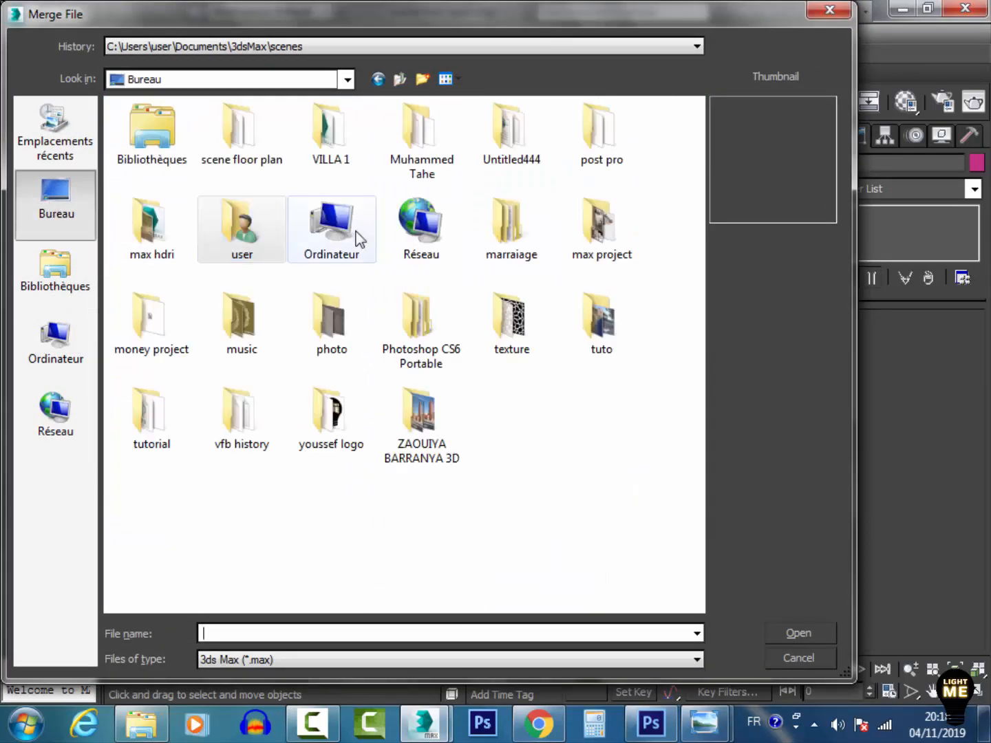
{"action": "double_click", "coordinate": [177, 227]}
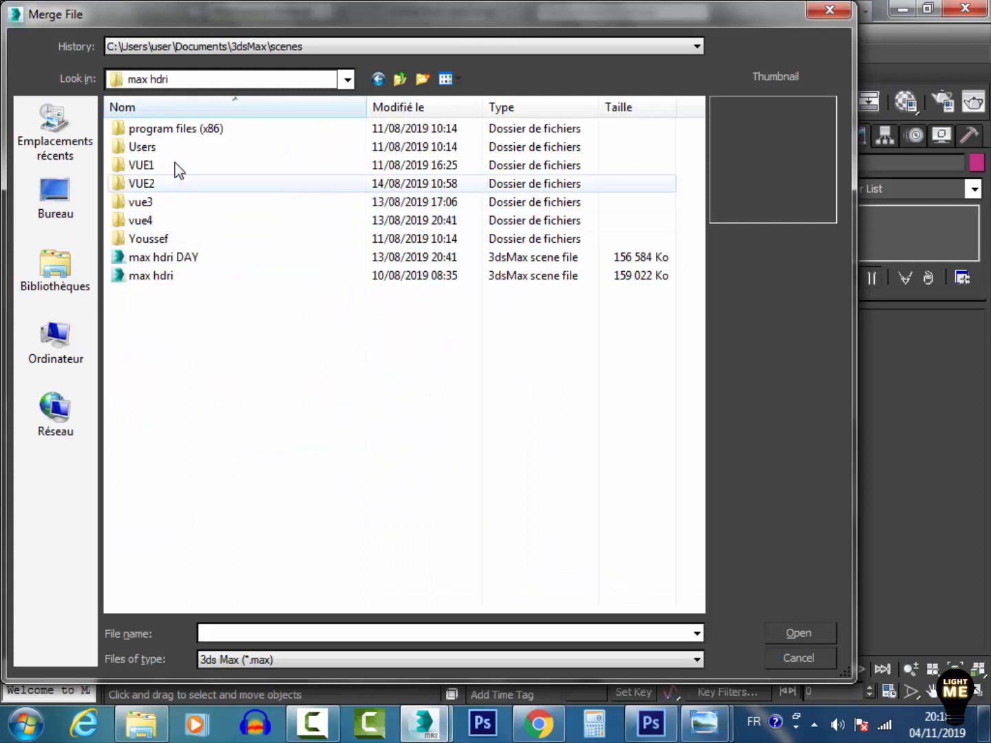
{"action": "left_click", "coordinate": [157, 276]}
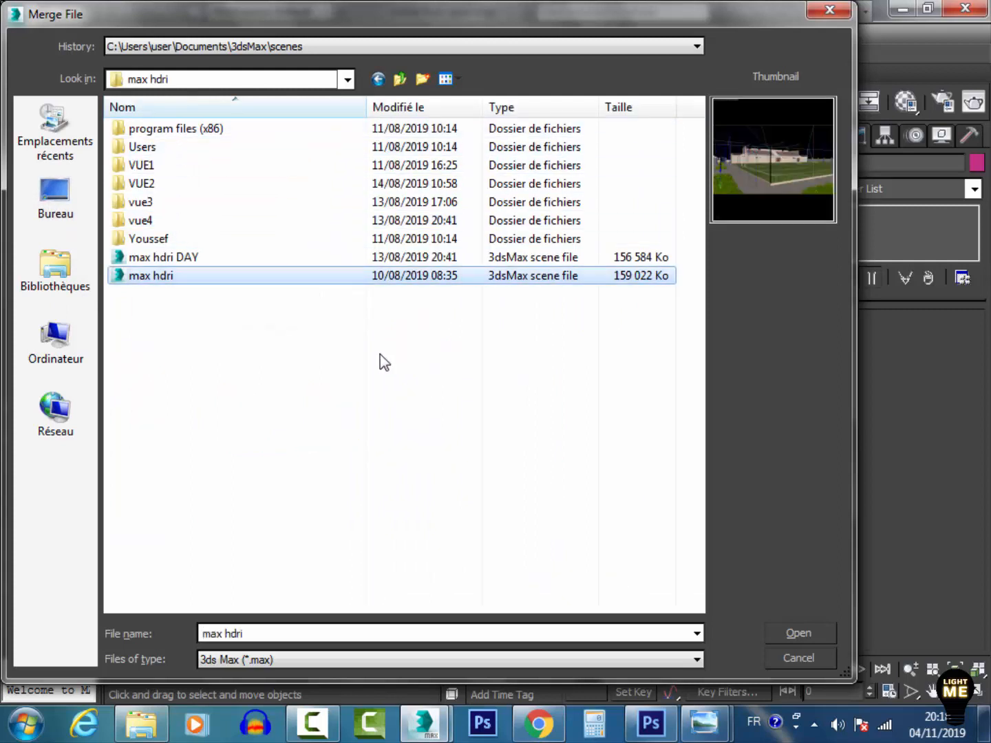
{"action": "left_click", "coordinate": [829, 9]}
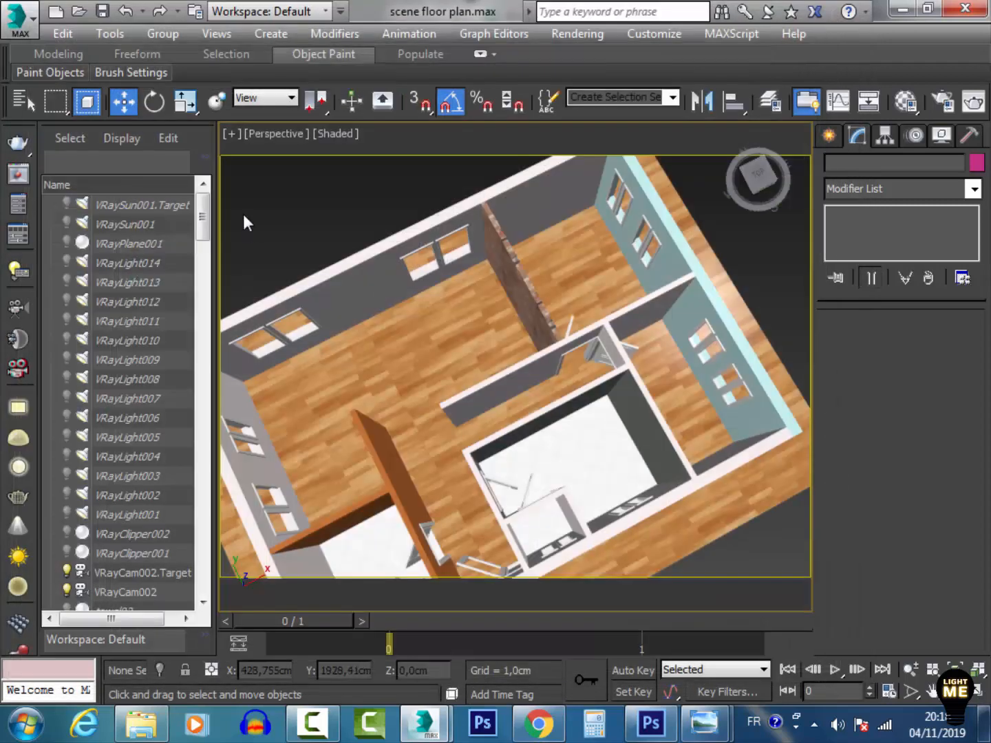
Unhide the towel02 and towel01 objects in the scene explorer
{"action": "left_click_drag", "start_coordinate": [208, 205], "coordinate": [207, 248]}
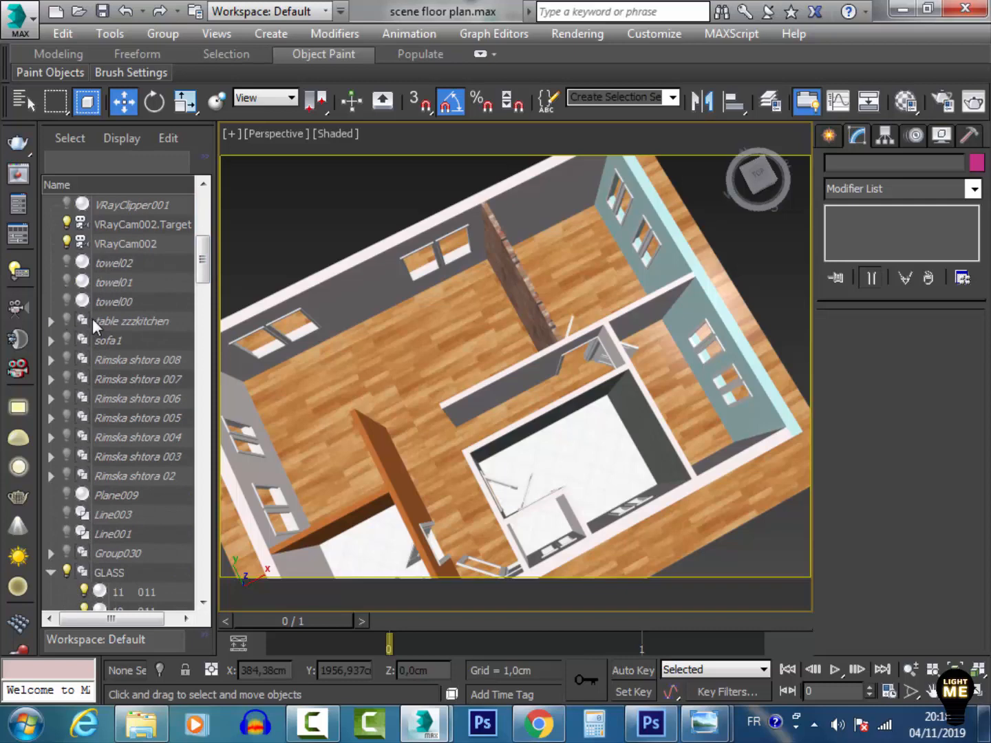
{"action": "left_click", "coordinate": [66, 260]}
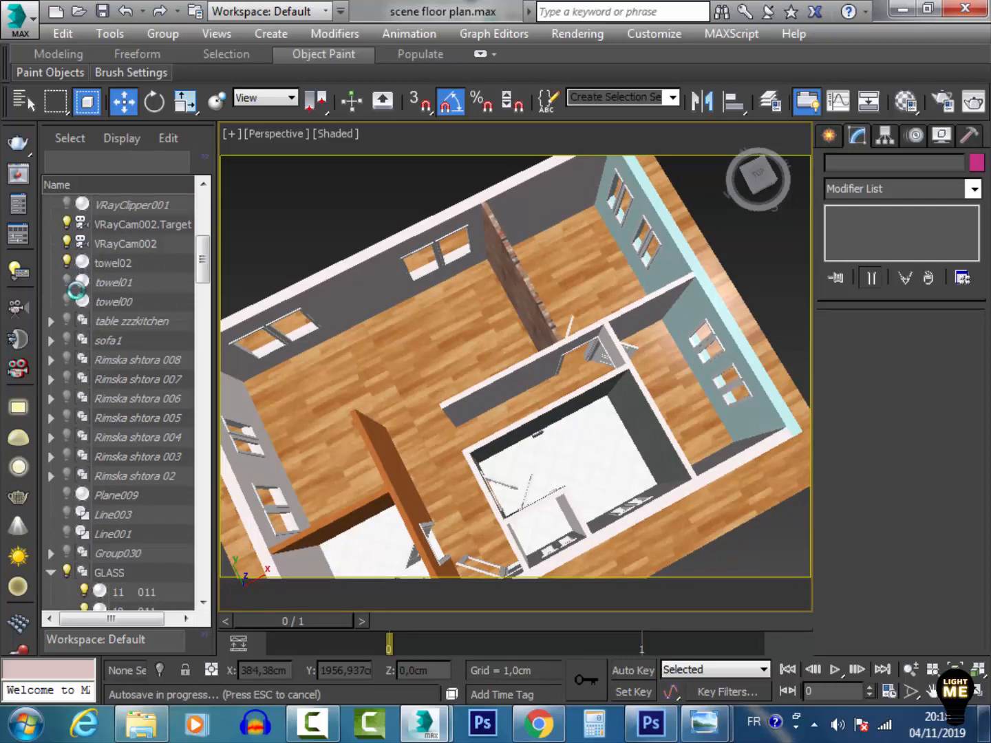
{"action": "key", "text": "Escape"}
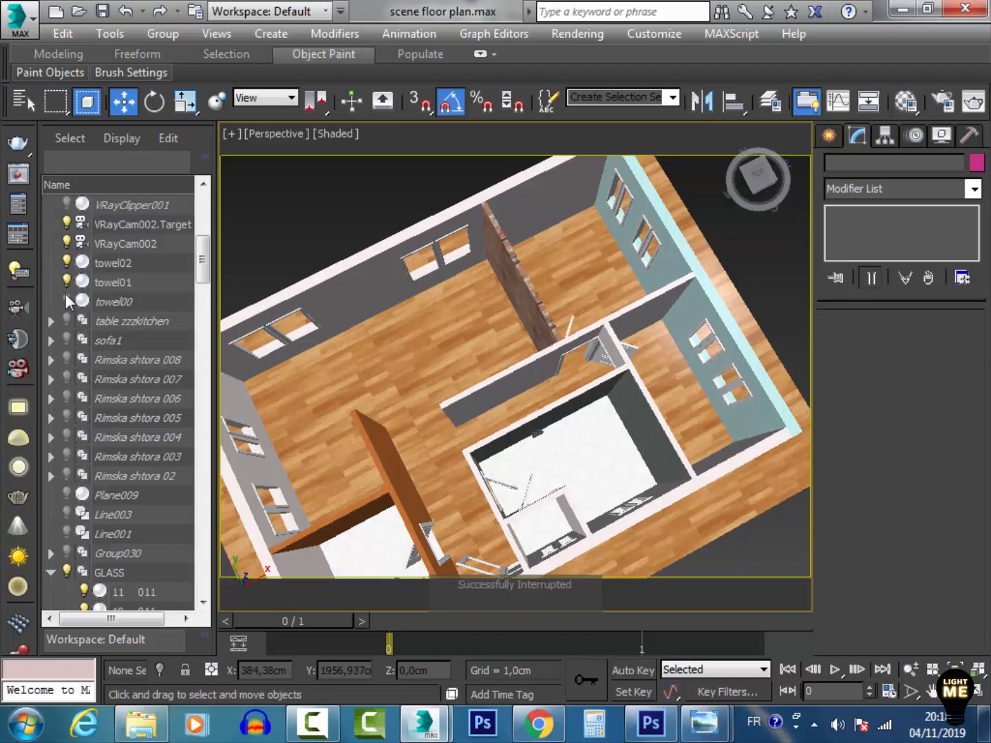
Expand the table zzzkitchen group and unhide Plane007 and all the GINESTRA chairs
{"action": "scroll", "coordinate": [201, 276], "scroll_direction": "down", "scroll_amount": 2}
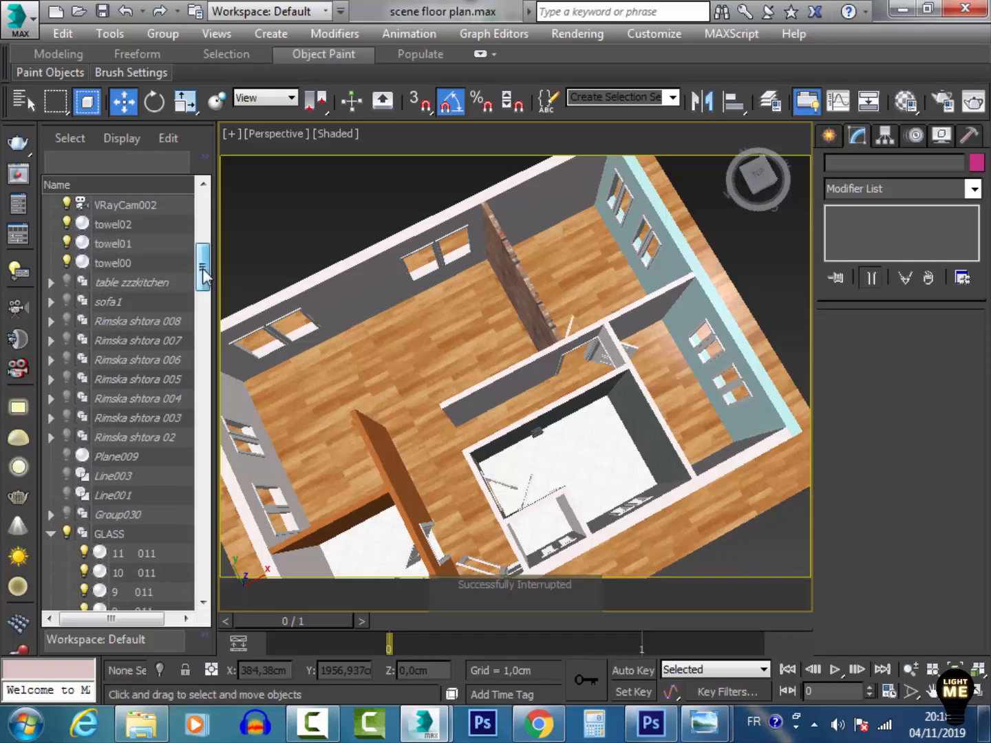
{"action": "left_click", "coordinate": [51, 204]}
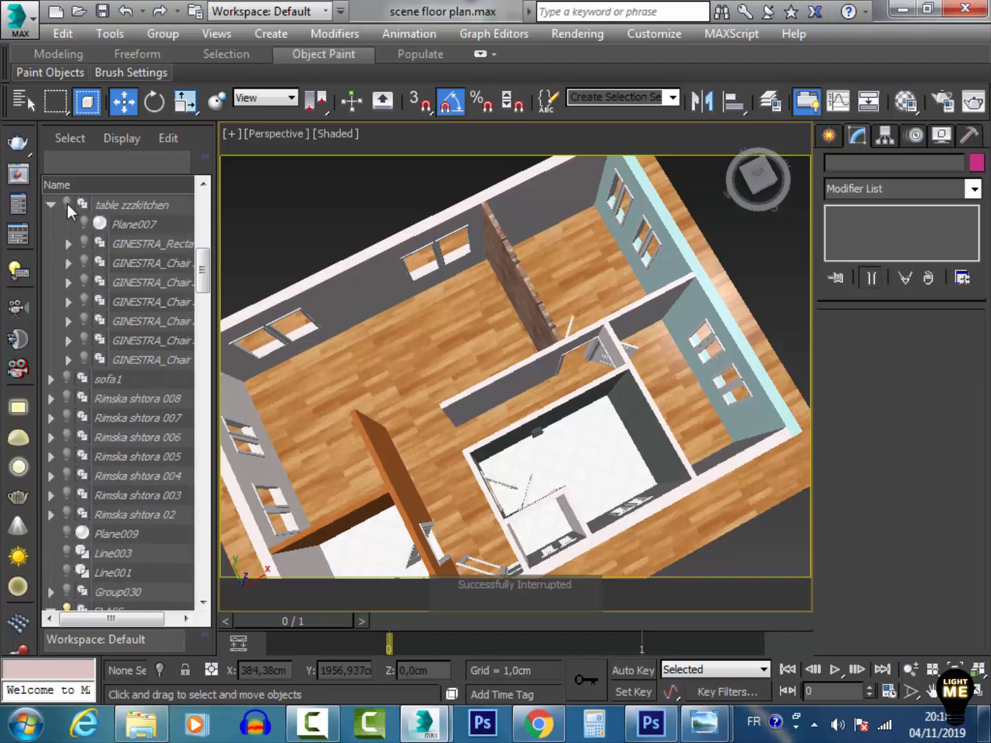
{"action": "left_click", "coordinate": [118, 224]}
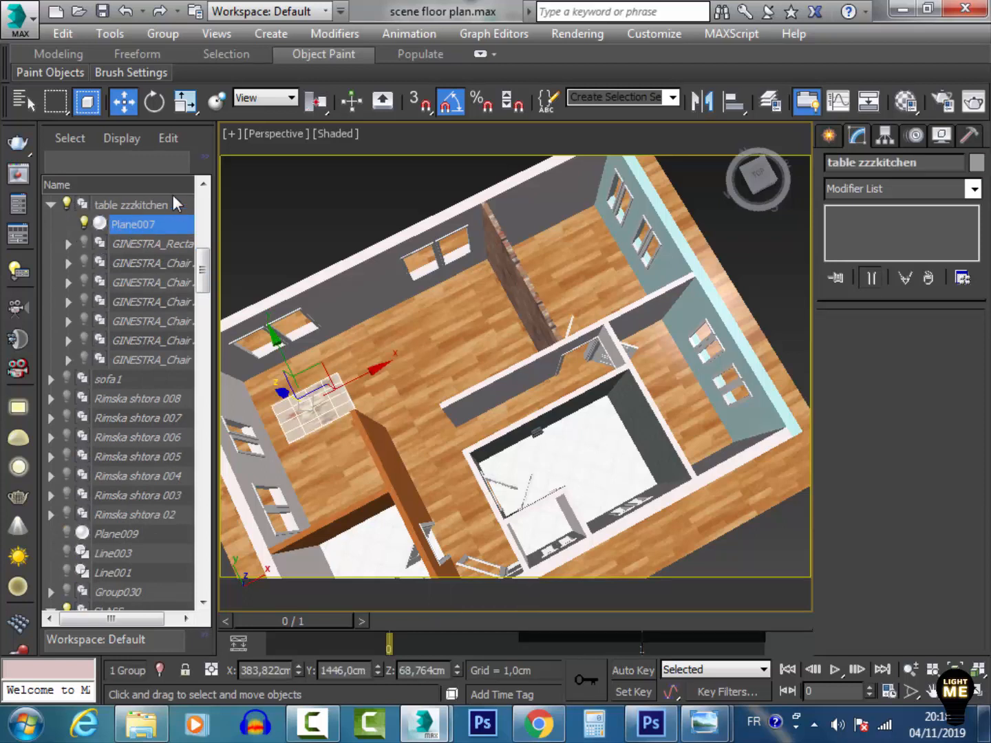
{"action": "left_click", "coordinate": [121, 359], "text": "shift"}
{"action": "left_click", "coordinate": [84, 356]}
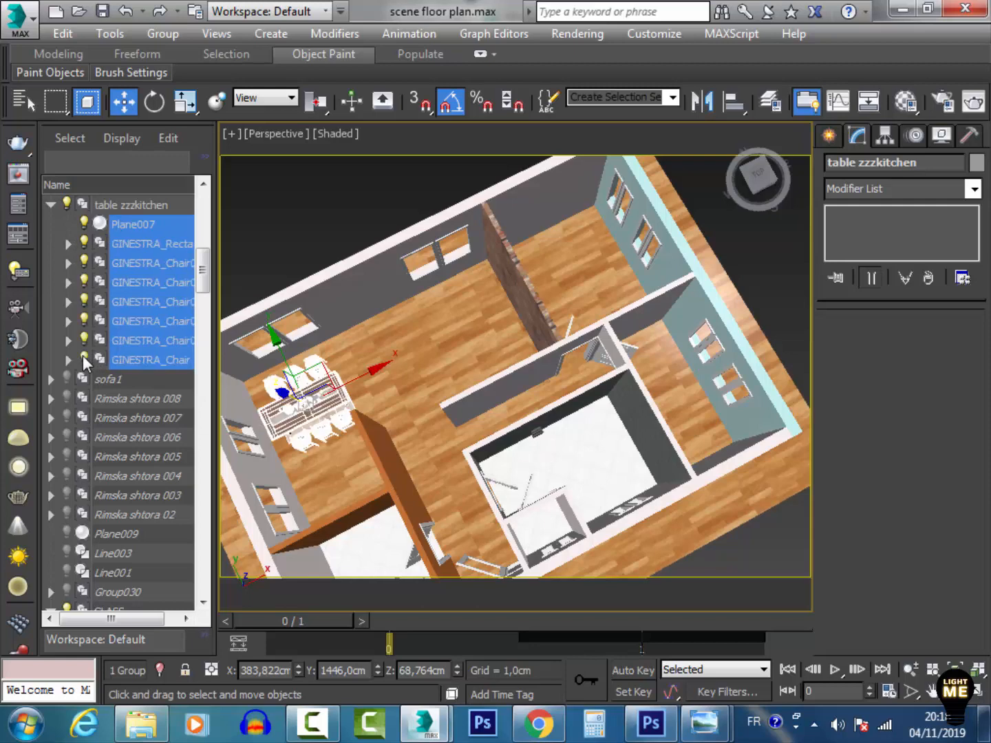
{"action": "left_click", "coordinate": [312, 453]}
{"action": "scroll", "coordinate": [297, 415], "scroll_direction": "up", "scroll_amount": 5}
{"action": "middle_click_drag", "start_coordinate": [295, 414], "coordinate": [412, 379]}
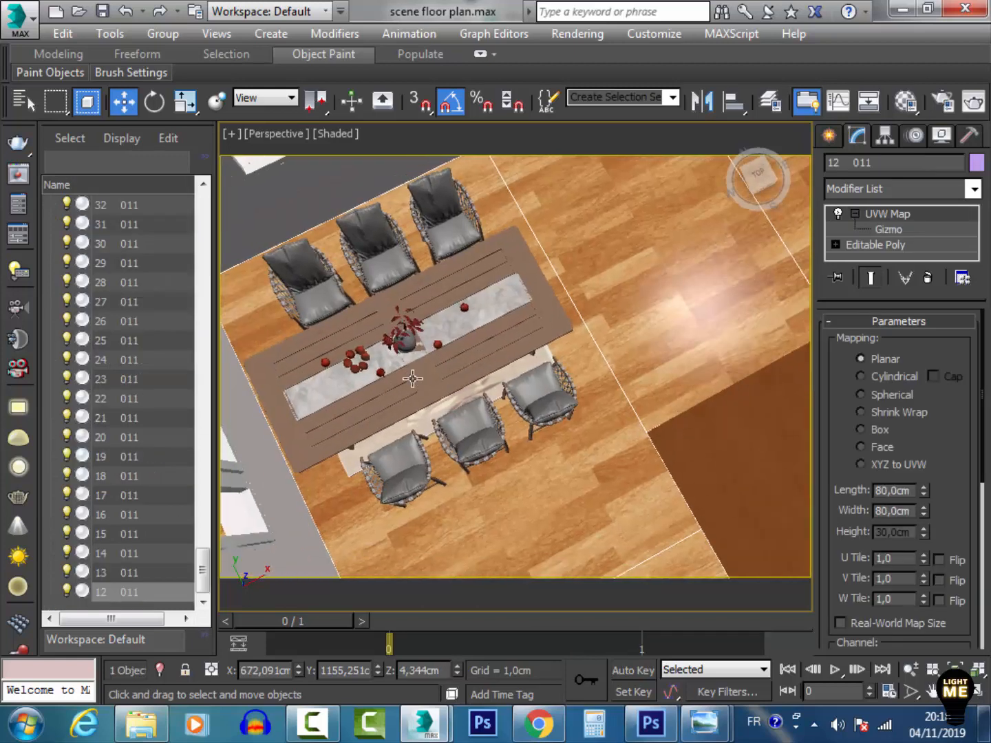
Select the AM_102_037_001 to AM_102_037_009 objects in the scene explorer and unhide them
{"action": "scroll", "coordinate": [413, 379], "scroll_direction": "down", "scroll_amount": 8}
{"action": "left_click_drag", "start_coordinate": [203, 547], "coordinate": [202, 282]}
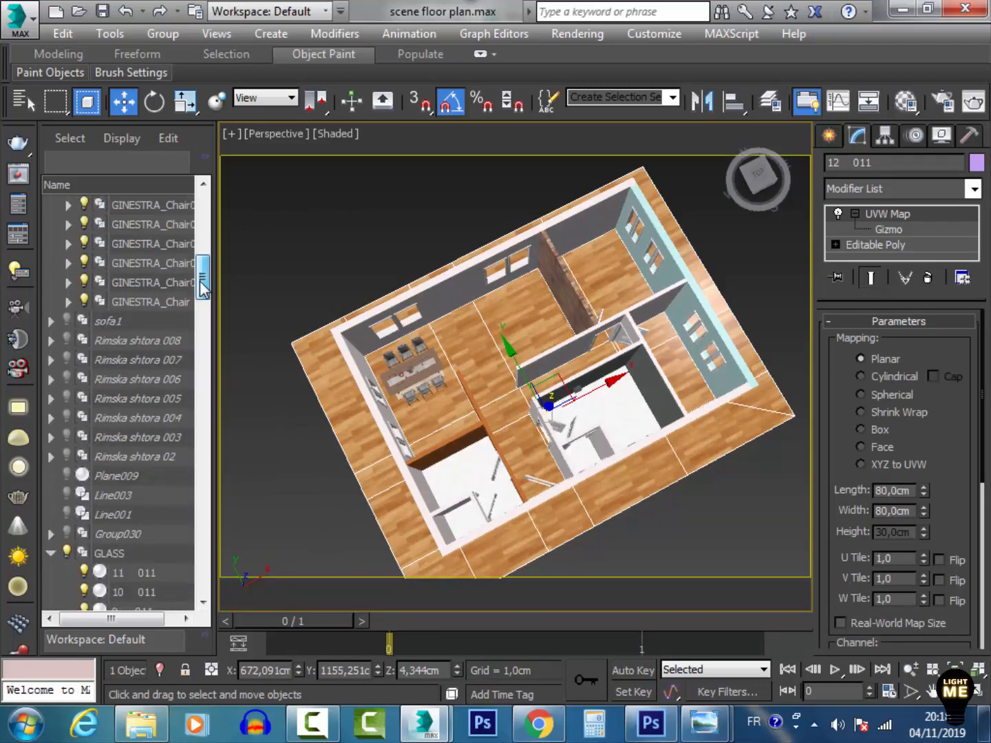
{"action": "left_click", "coordinate": [126, 318]}
{"action": "left_click", "coordinate": [131, 303]}
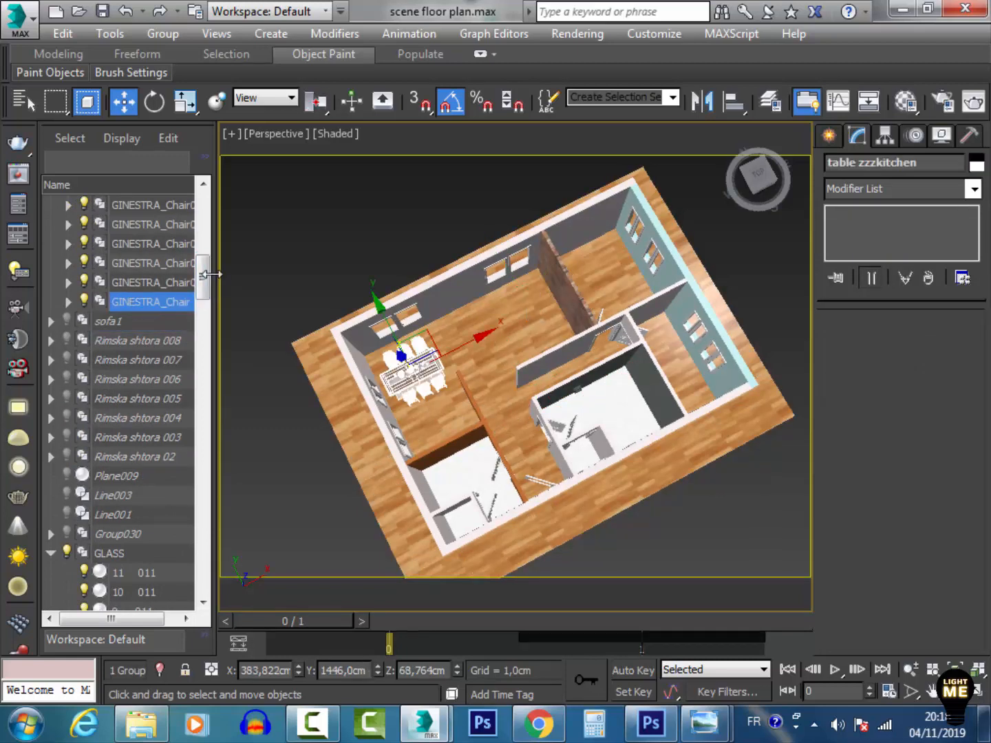
{"action": "left_click_drag", "start_coordinate": [203, 274], "coordinate": [186, 542]}
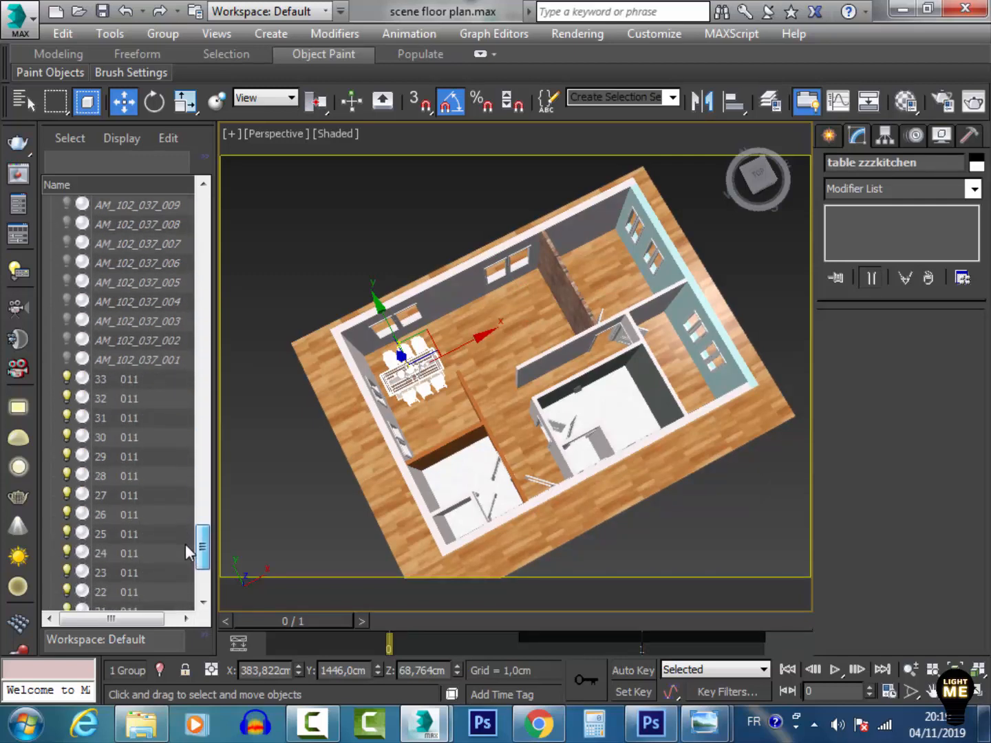
{"action": "left_click", "coordinate": [133, 363], "text": "shift"}
{"action": "left_click", "coordinate": [67, 358]}
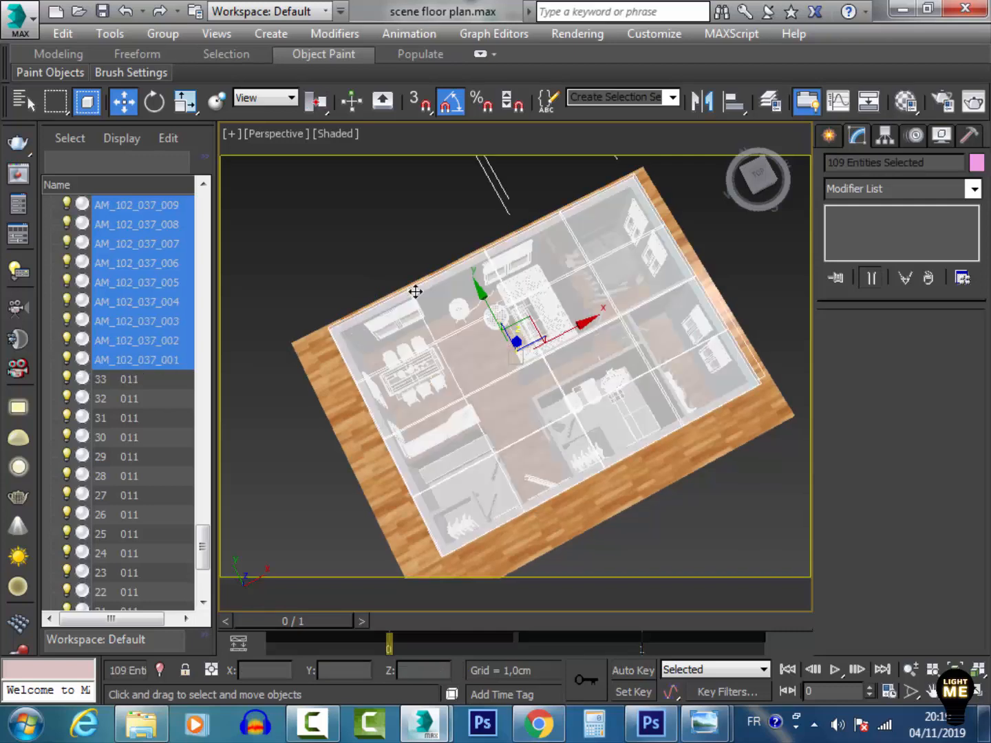
Select the Plane009 glass shell covering the plan and hide it
{"action": "left_click", "coordinate": [447, 350]}
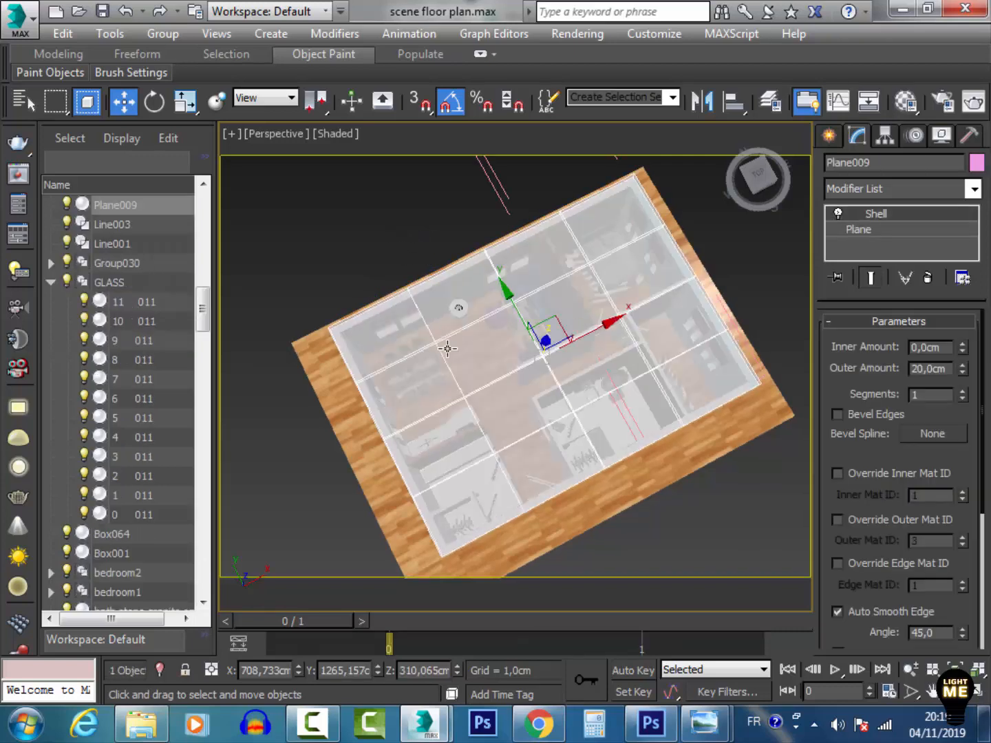
{"action": "left_click", "coordinate": [67, 205]}
{"action": "left_click", "coordinate": [708, 236]}
Orbit, pan and zoom around the furnished rooms to examine the beds, sofas and lamps
{"action": "scroll", "coordinate": [640, 263], "scroll_direction": "up", "scroll_amount": 10}
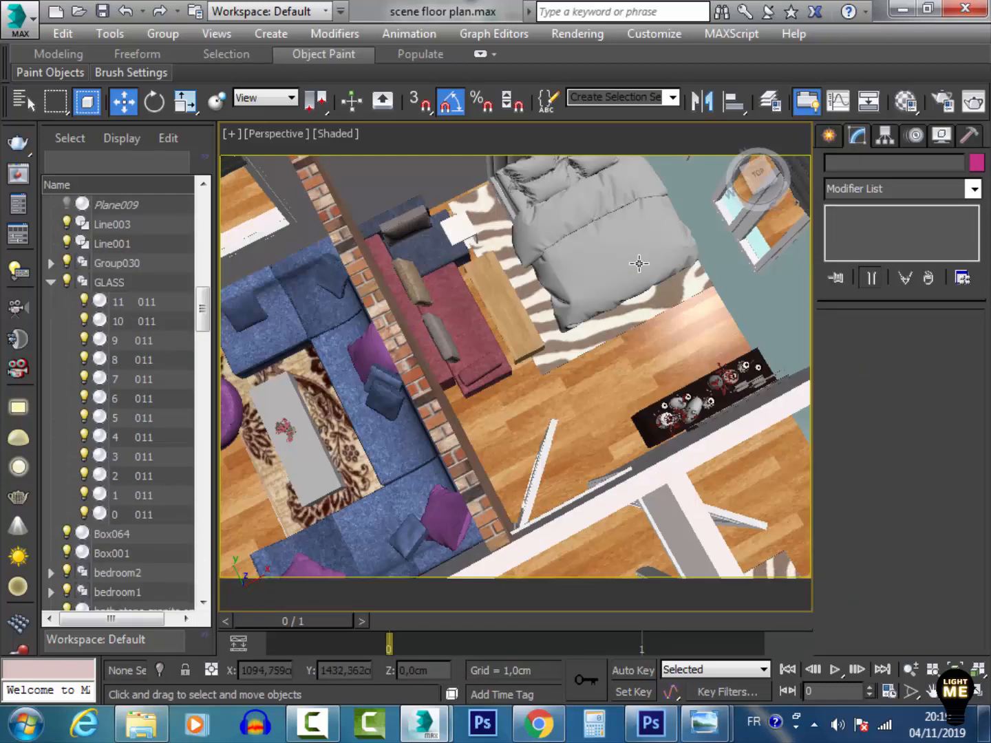
{"action": "middle_click_drag", "start_coordinate": [623, 359], "coordinate": [621, 424]}
{"action": "middle_click_drag", "start_coordinate": [520, 397], "coordinate": [462, 413]}
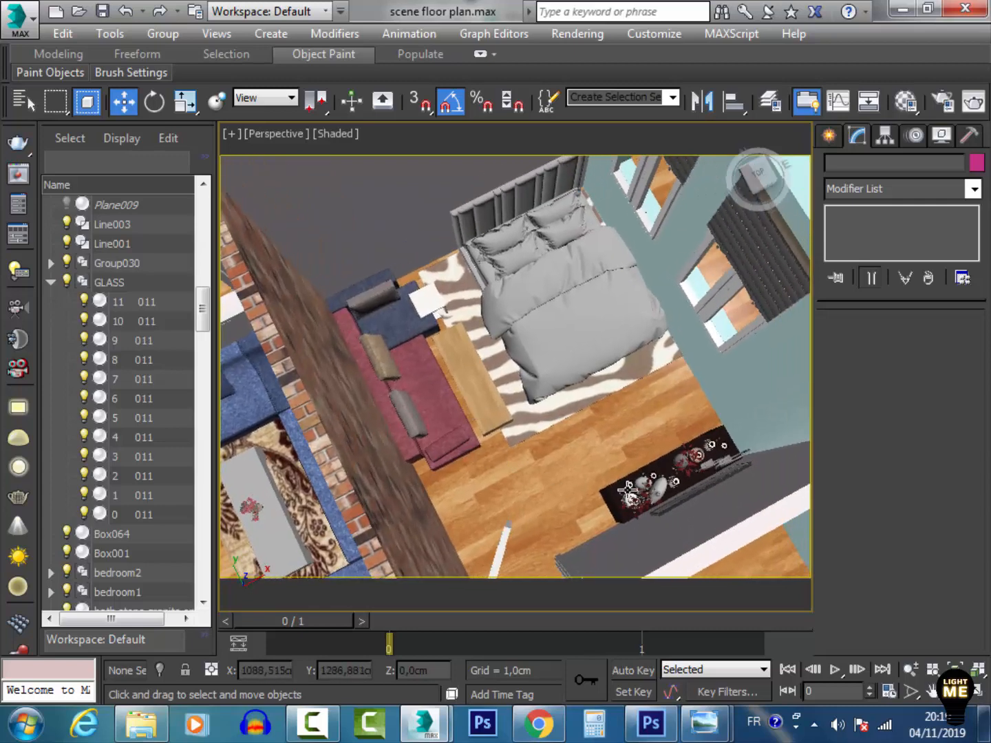
{"action": "middle_click_drag", "start_coordinate": [524, 481], "coordinate": [714, 428]}
{"action": "middle_click_drag", "start_coordinate": [389, 453], "coordinate": [608, 254]}
{"action": "scroll", "coordinate": [481, 337], "scroll_direction": "down", "scroll_amount": 3}
{"action": "scroll", "coordinate": [422, 283], "scroll_direction": "up", "scroll_amount": 5}
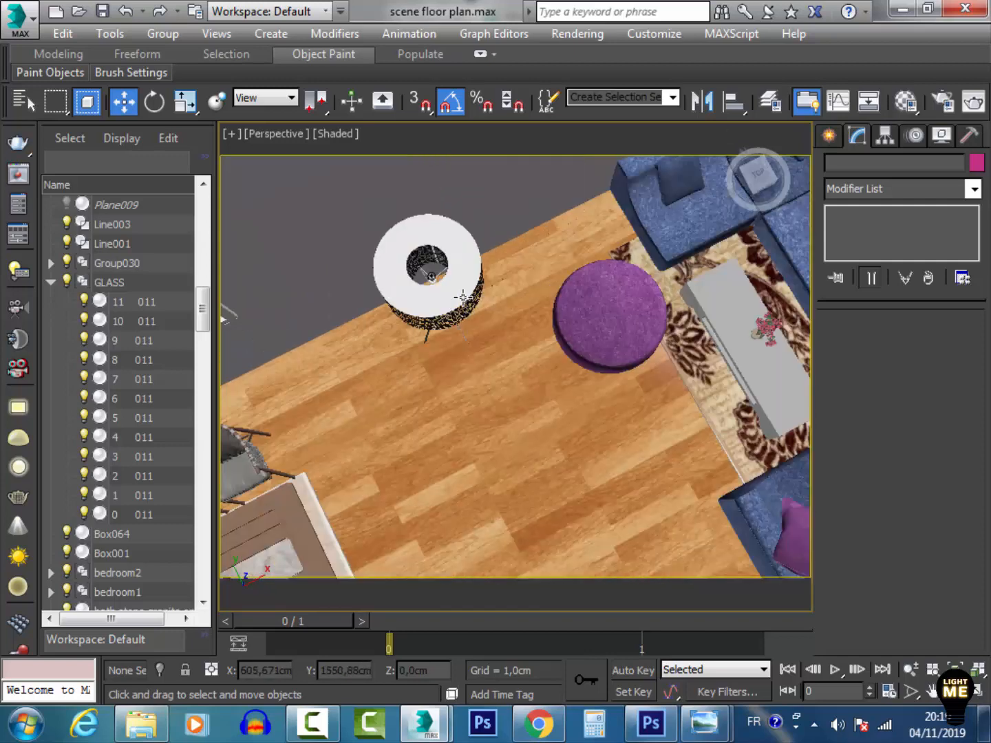
{"action": "left_click", "coordinate": [462, 297]}
{"action": "middle_click_drag", "start_coordinate": [503, 382], "coordinate": [613, 303]}
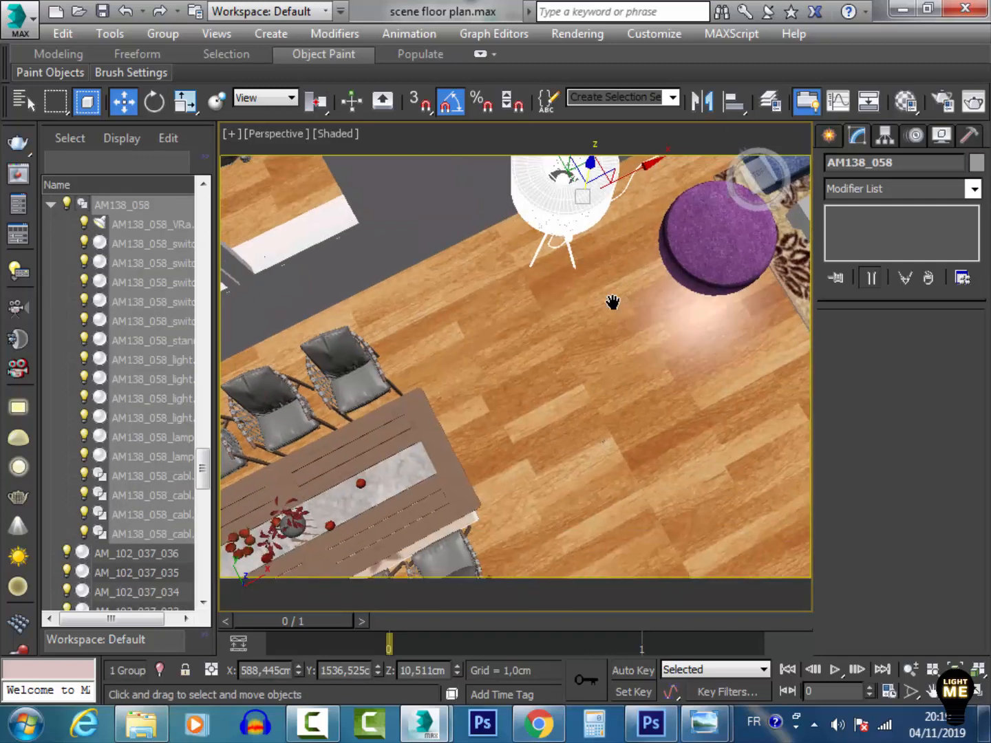
Orbit, pan and zoom through the kitchen, dressing room and bedrooms, then return to the top view of the plan
{"action": "scroll", "coordinate": [355, 412], "scroll_direction": "down", "scroll_amount": 3}
{"action": "middle_click_drag", "start_coordinate": [376, 447], "coordinate": [448, 321]}
{"action": "left_click", "coordinate": [417, 361]}
{"action": "scroll", "coordinate": [419, 364], "scroll_direction": "up", "scroll_amount": 4}
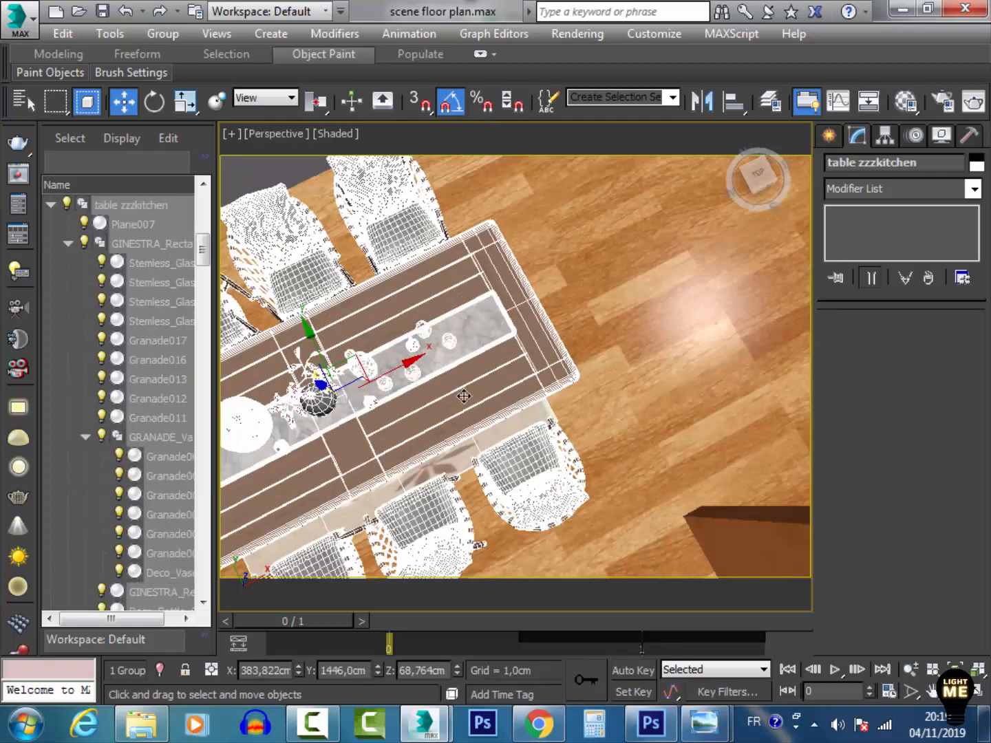
{"action": "left_click", "coordinate": [957, 692]}
{"action": "left_click_drag", "start_coordinate": [470, 426], "coordinate": [309, 334]}
{"action": "middle_click_drag", "start_coordinate": [413, 372], "coordinate": [660, 321]}
{"action": "left_click_drag", "start_coordinate": [660, 321], "coordinate": [437, 297]}
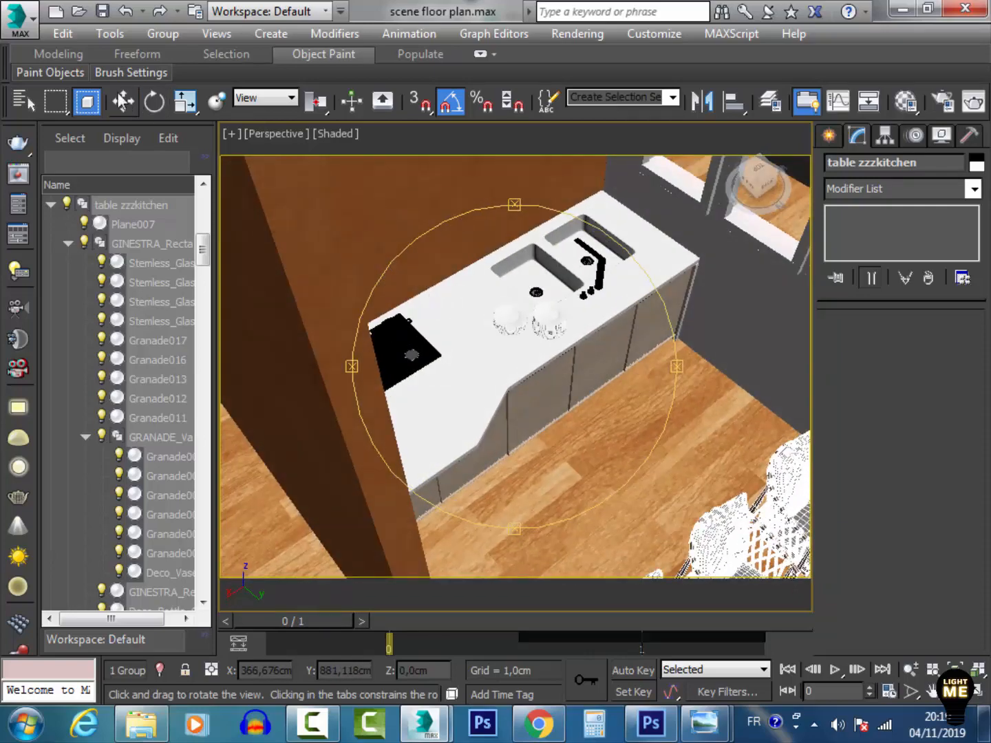
{"action": "key", "text": "w"}
{"action": "left_click", "coordinate": [500, 298]}
{"action": "scroll", "coordinate": [504, 338], "scroll_direction": "down", "scroll_amount": 10}
{"action": "scroll", "coordinate": [344, 335], "scroll_direction": "up", "scroll_amount": 4}
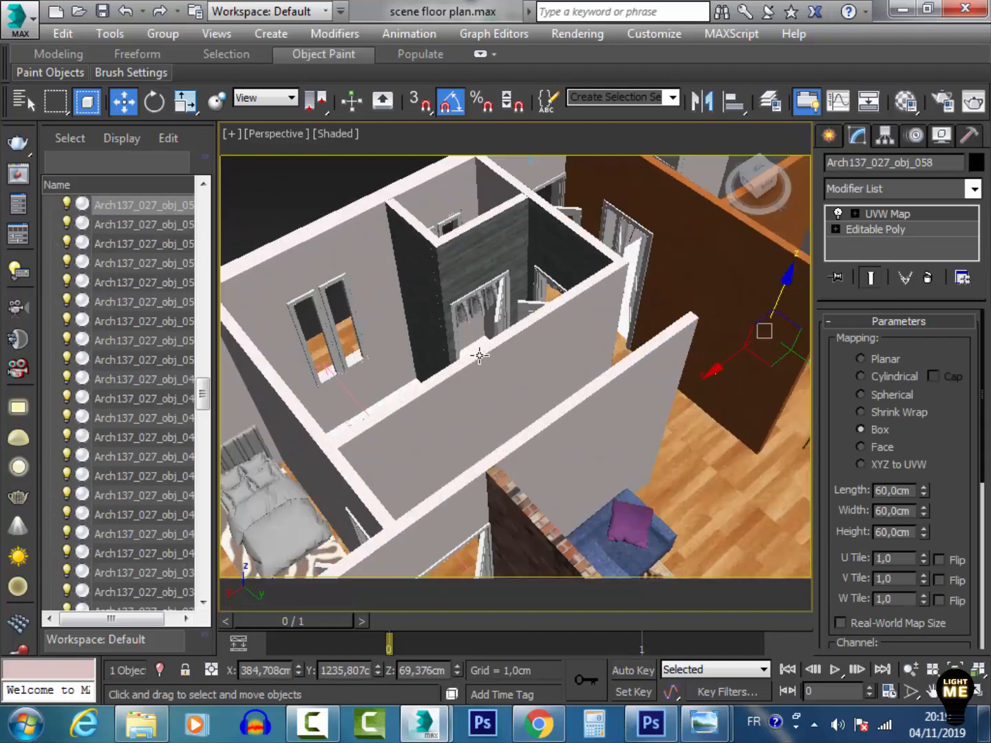
{"action": "middle_click_drag", "start_coordinate": [480, 388], "coordinate": [477, 394]}
{"action": "scroll", "coordinate": [477, 393], "scroll_direction": "up", "scroll_amount": 7}
{"action": "left_click", "coordinate": [471, 299]}
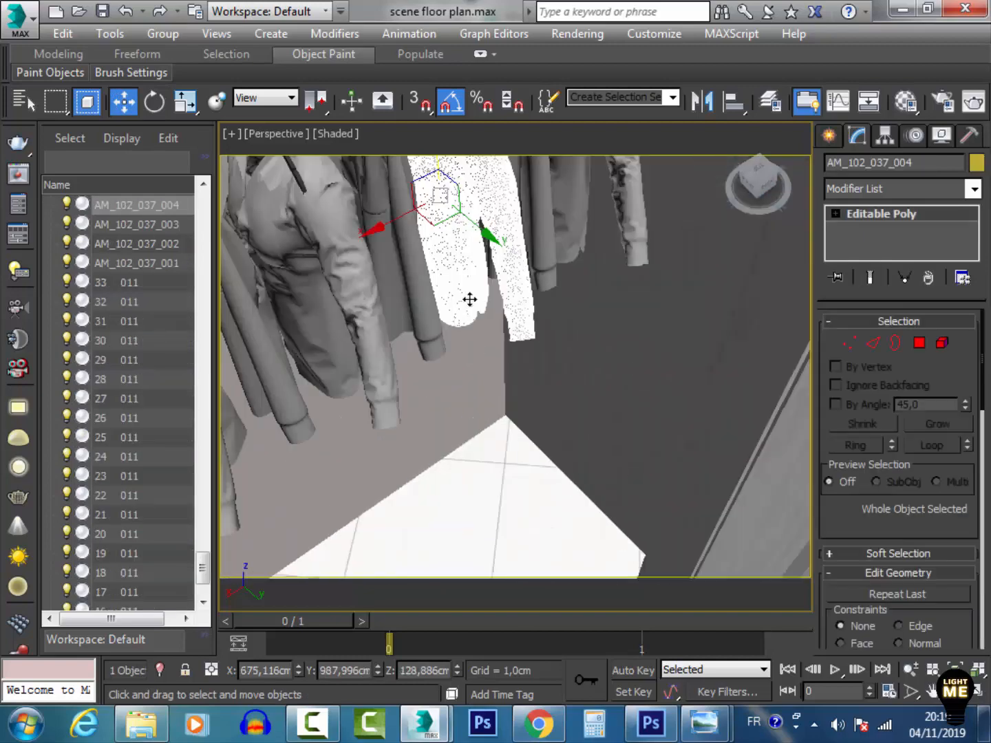
{"action": "scroll", "coordinate": [468, 310], "scroll_direction": "down", "scroll_amount": 7}
{"action": "middle_click_drag", "start_coordinate": [546, 355], "coordinate": [325, 461]}
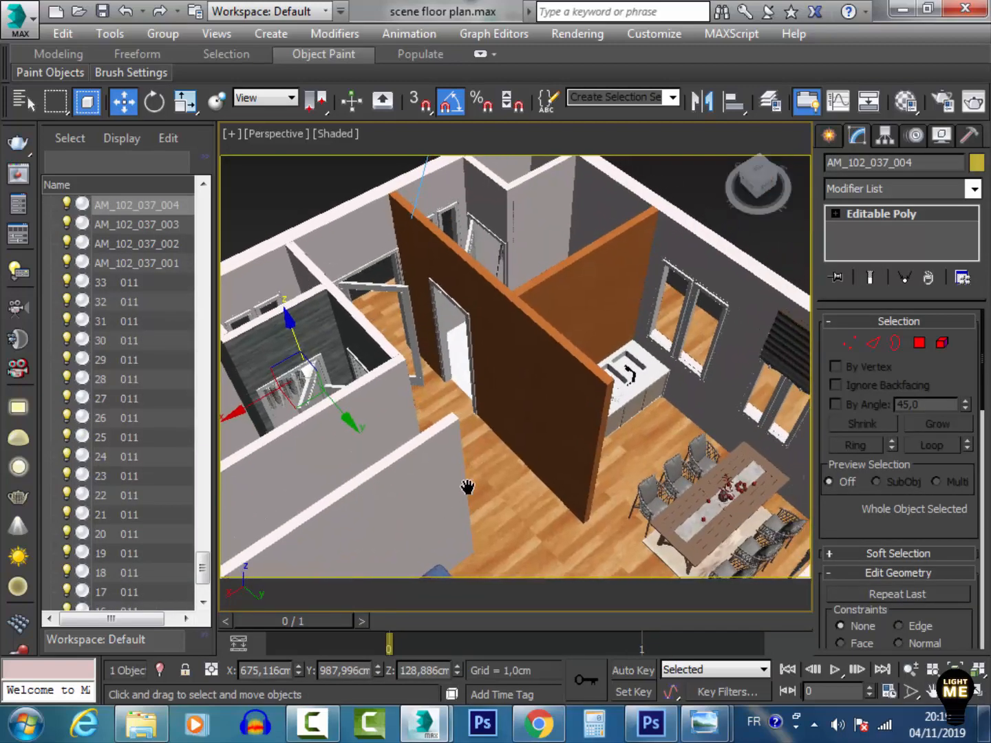
{"action": "middle_click_drag", "start_coordinate": [467, 488], "coordinate": [611, 332]}
{"action": "middle_click_drag", "start_coordinate": [474, 452], "coordinate": [591, 393]}
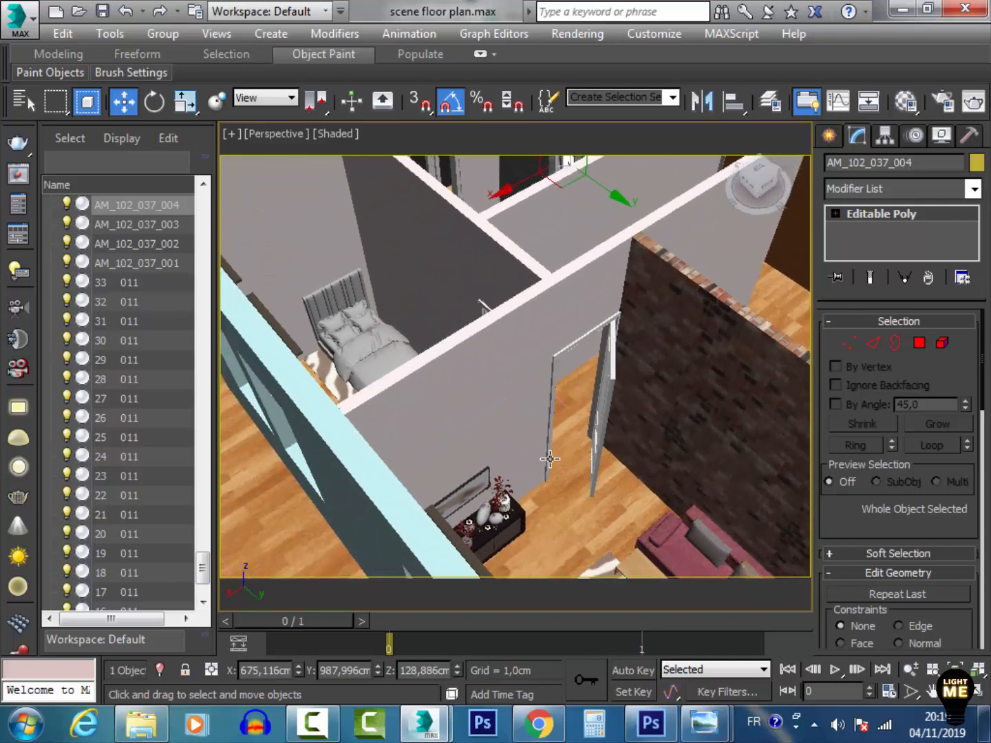
{"action": "middle_click_drag", "start_coordinate": [381, 416], "coordinate": [436, 582]}
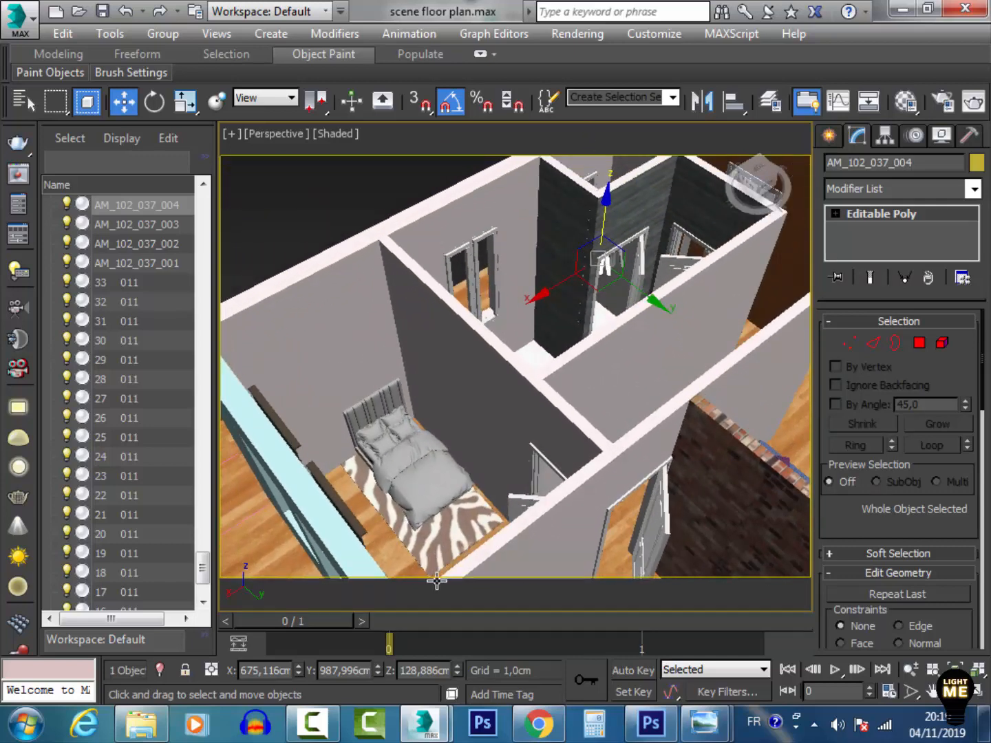
{"action": "key", "text": "t"}
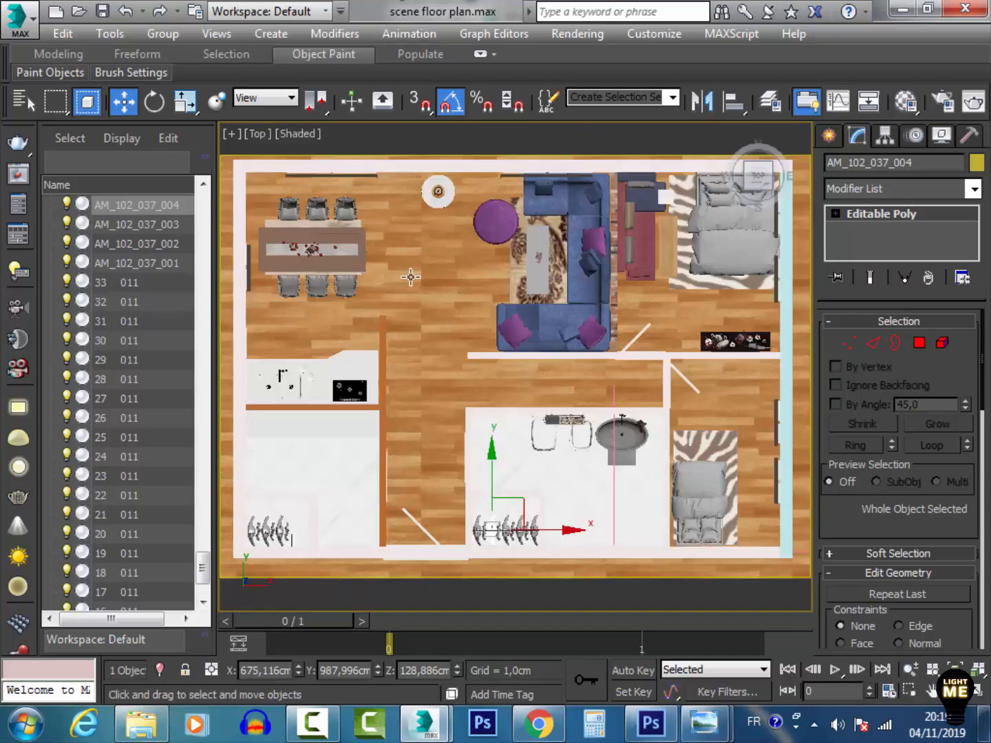
{"action": "middle_click_drag", "start_coordinate": [476, 425], "coordinate": [526, 409]}
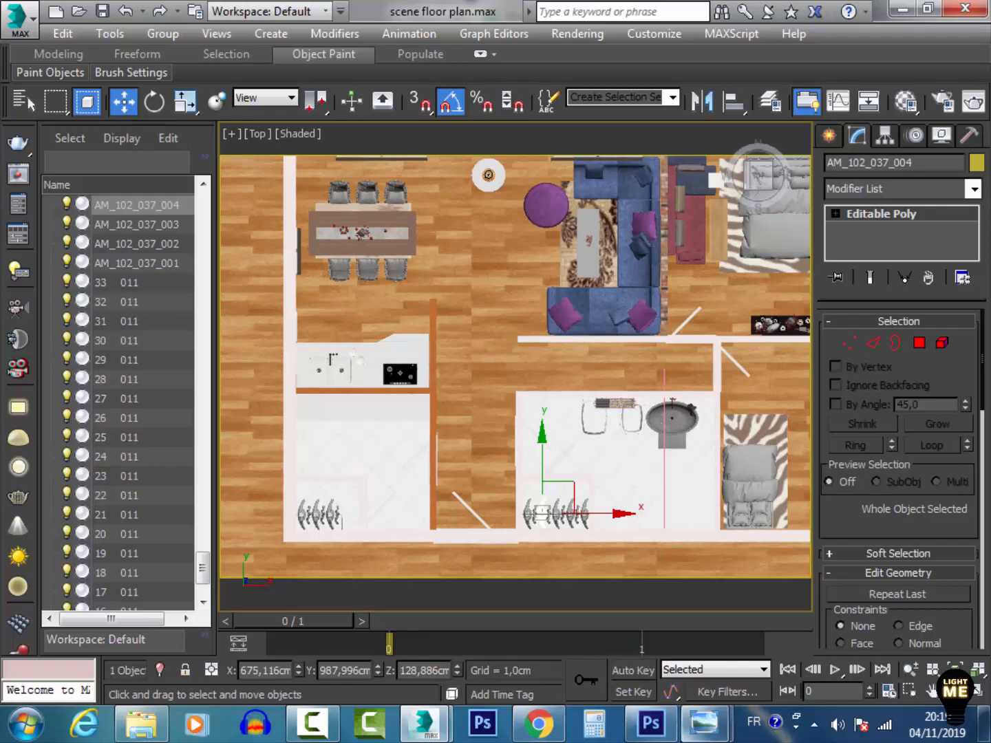
Close the vue2 (2) photo viewer and go up to the max project folder in File Explorer
{"action": "mouse_move", "coordinate": [703, 724]}
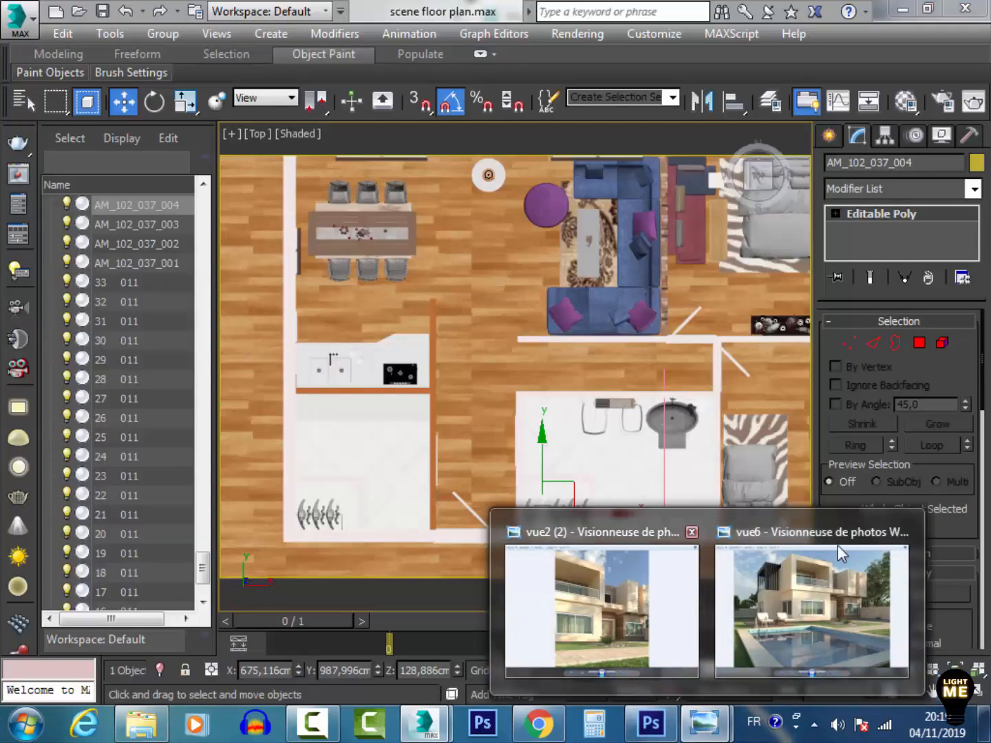
{"action": "left_click", "coordinate": [691, 532]}
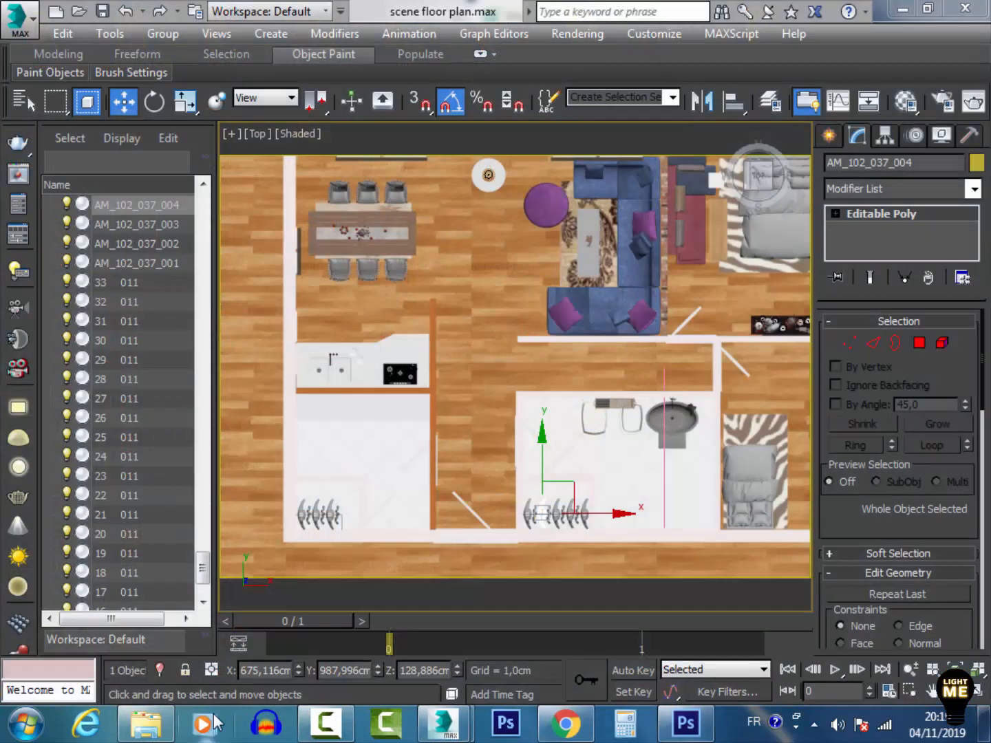
{"action": "left_click", "coordinate": [147, 723]}
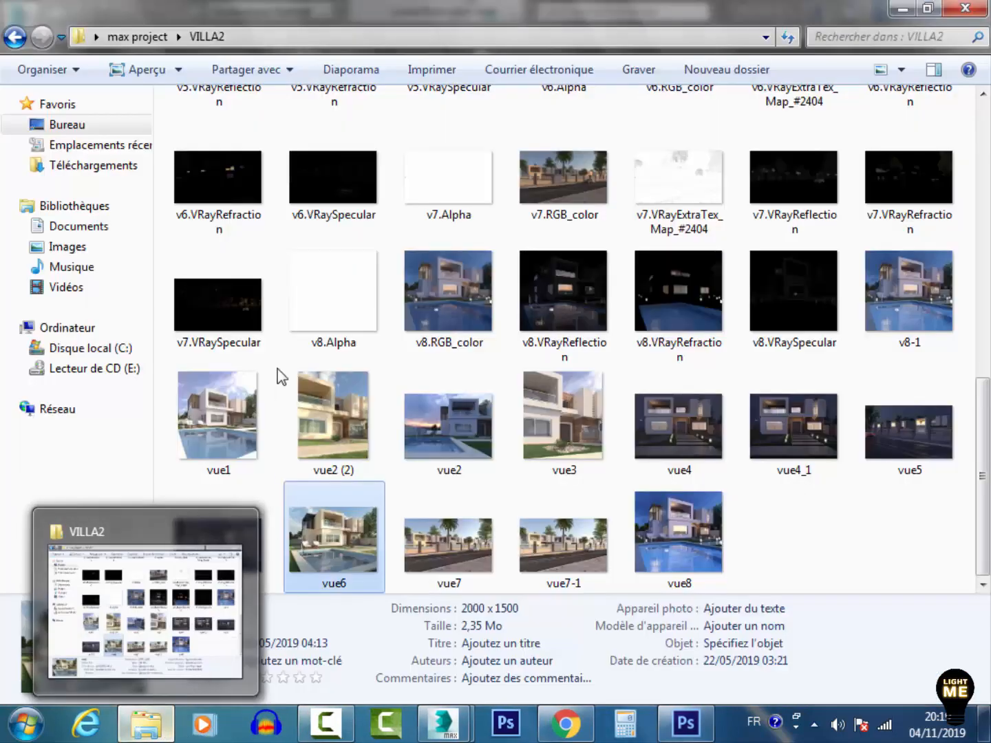
{"action": "left_click", "coordinate": [141, 36]}
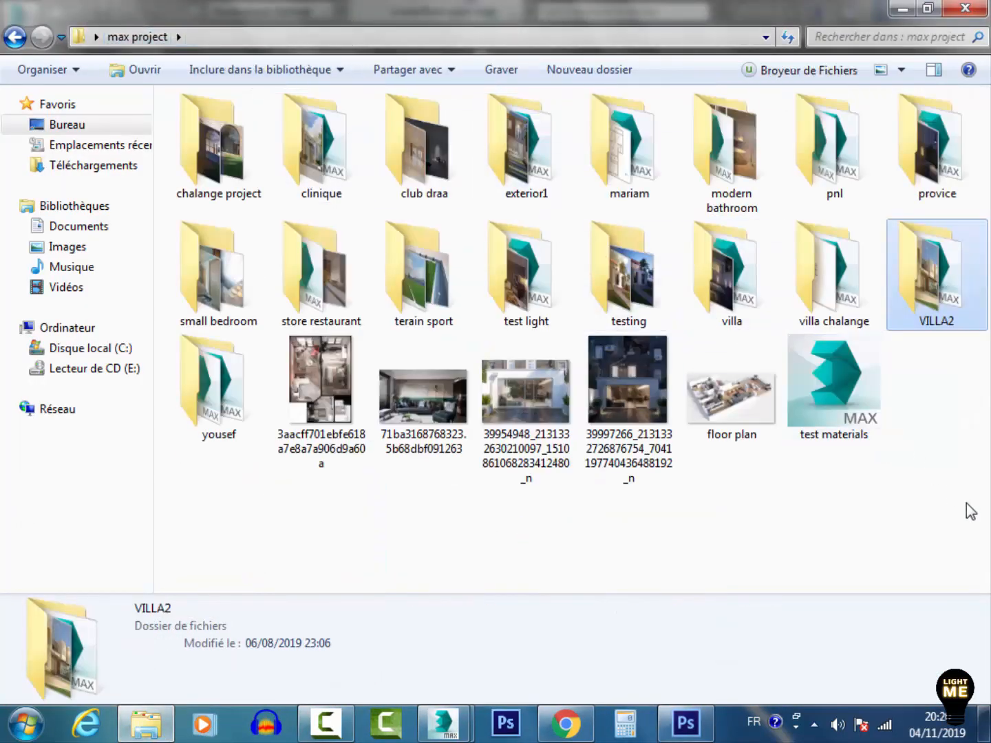
Open the floor plan reference image and zoom in and out to study its layout
{"action": "double_click", "coordinate": [733, 400]}
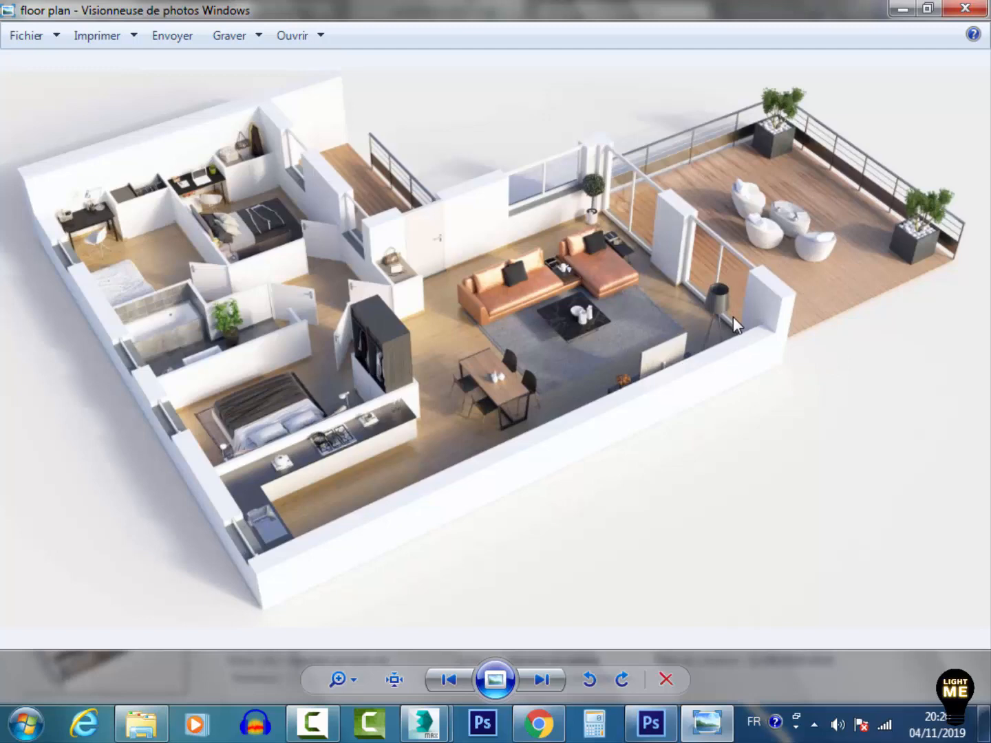
{"action": "scroll", "coordinate": [146, 236], "scroll_direction": "up", "scroll_amount": 3}
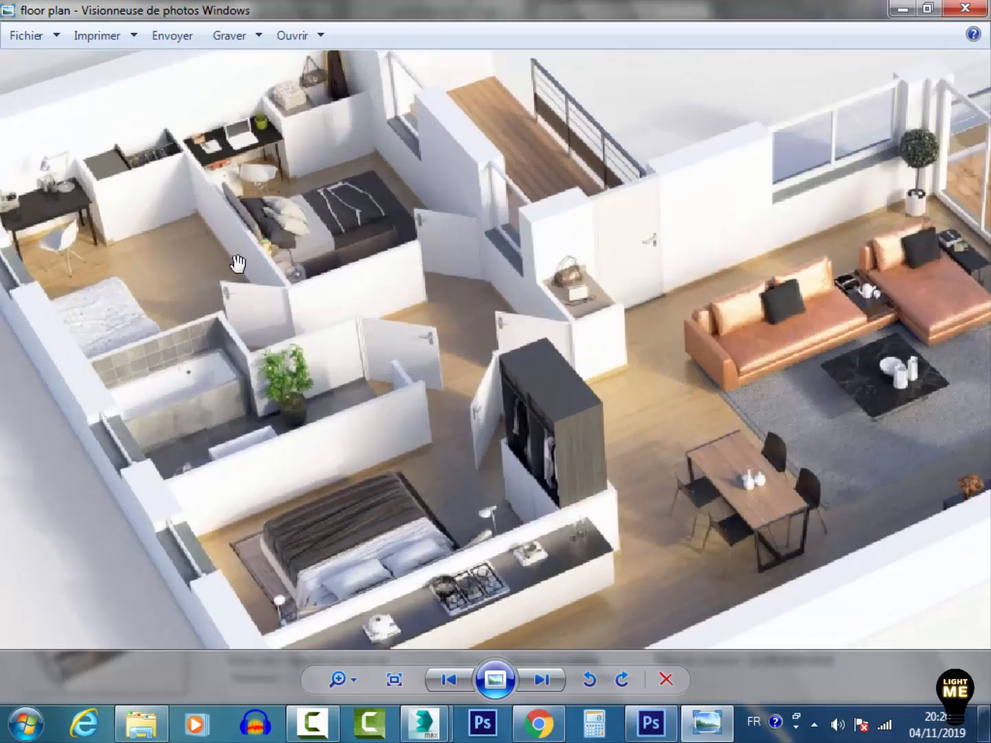
{"action": "scroll", "coordinate": [327, 308], "scroll_direction": "down", "scroll_amount": 3}
{"action": "scroll", "coordinate": [474, 282], "scroll_direction": "up", "scroll_amount": 3}
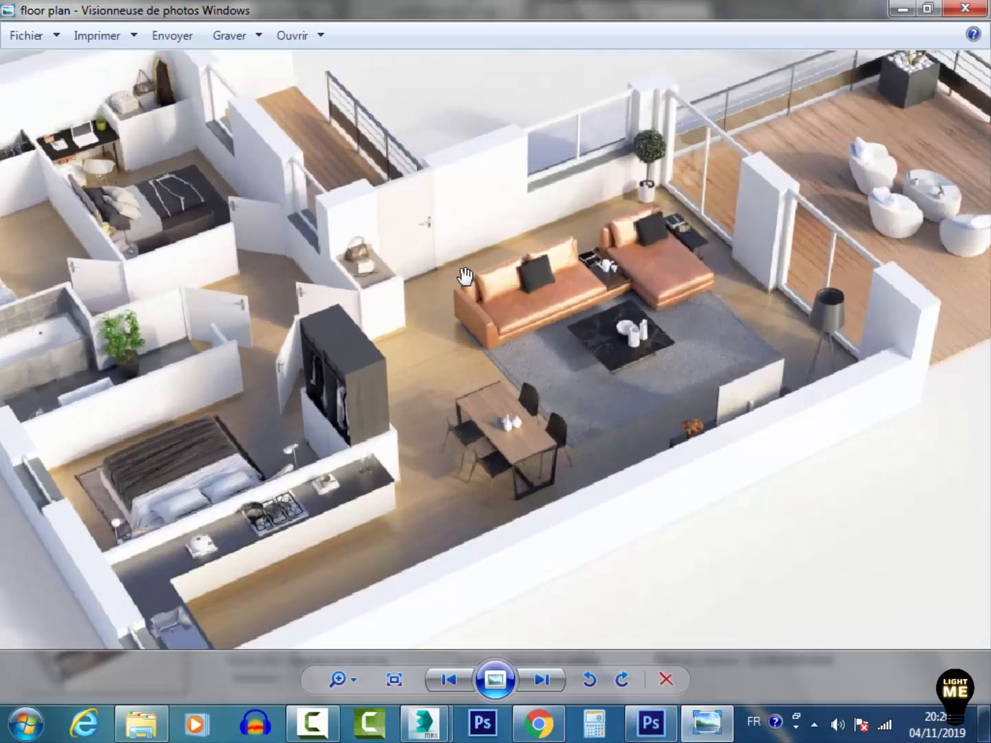
{"action": "scroll", "coordinate": [479, 337], "scroll_direction": "down", "scroll_amount": 3}
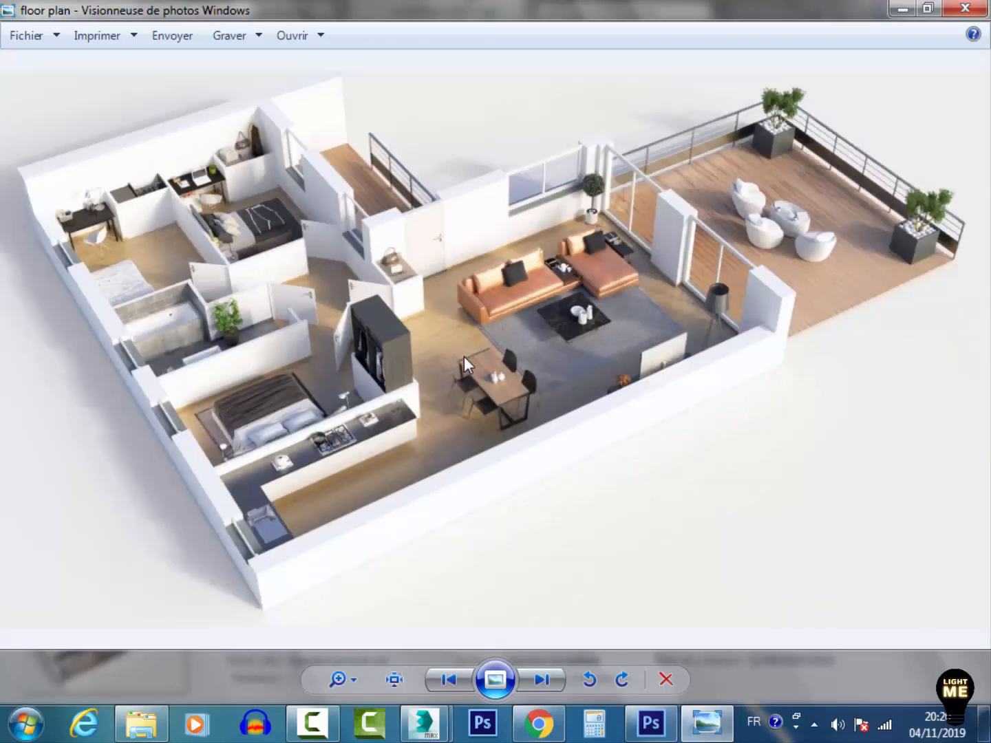
{"action": "left_click", "coordinate": [898, 7]}
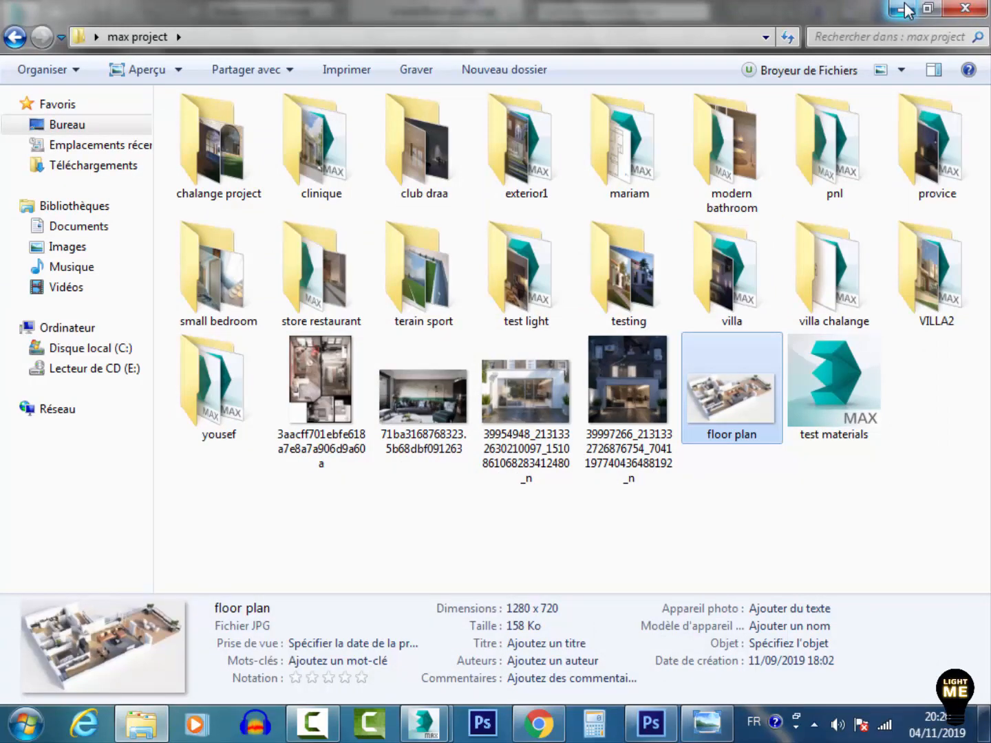
Reopen the floor plan image, then open the 3aacff701ebfe618a7e8a7a906d9a60a top-down plan image and zoom to examine it
{"action": "double_click", "coordinate": [722, 408]}
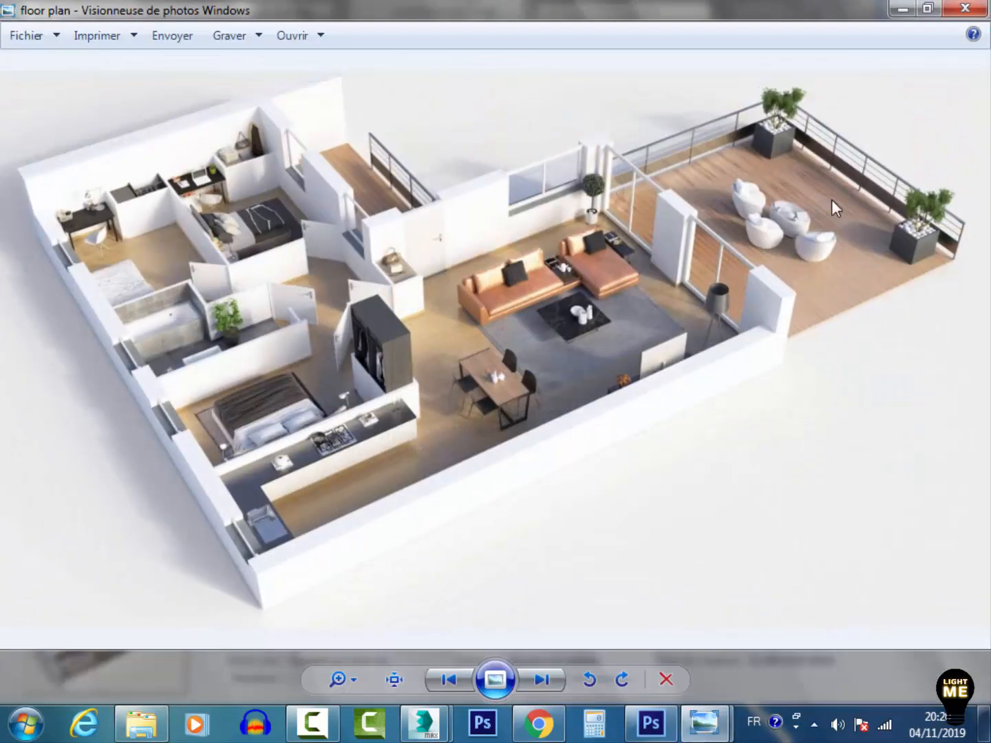
{"action": "left_click", "coordinate": [907, 8]}
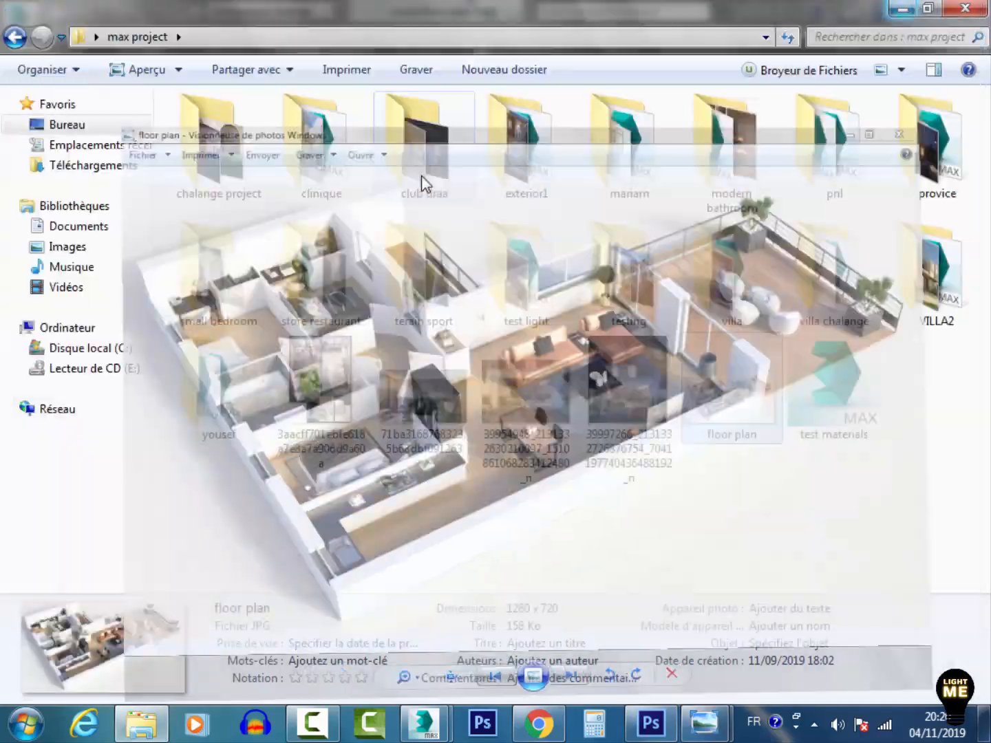
{"action": "double_click", "coordinate": [327, 368]}
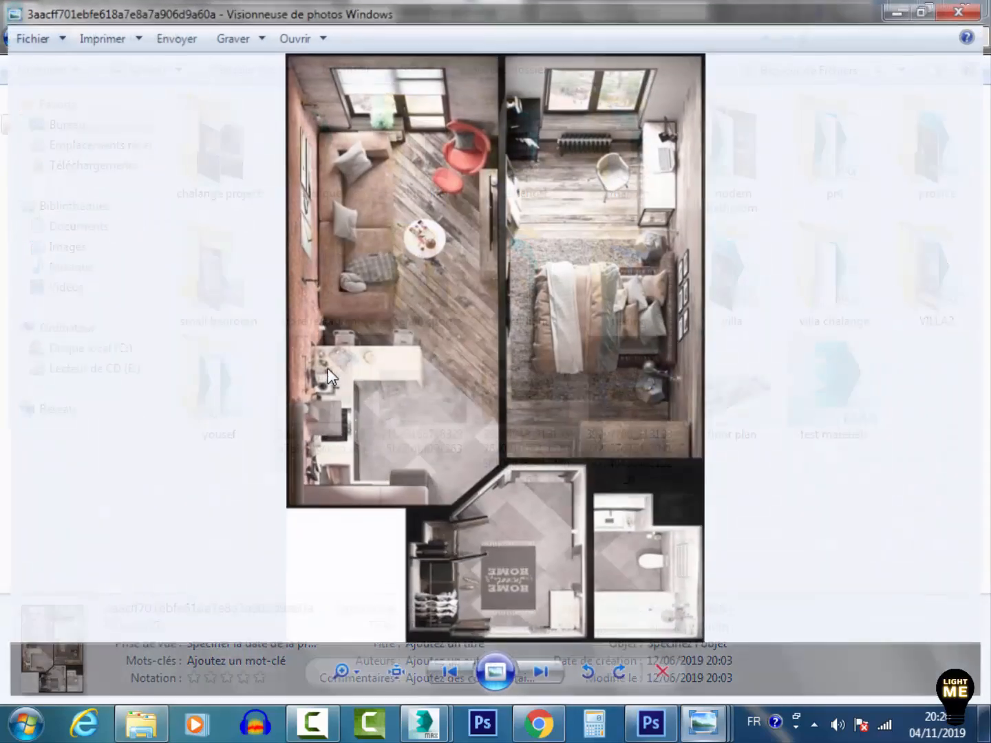
{"action": "scroll", "coordinate": [540, 150], "scroll_direction": "up", "scroll_amount": 2}
{"action": "scroll", "coordinate": [539, 151], "scroll_direction": "down", "scroll_amount": 2}
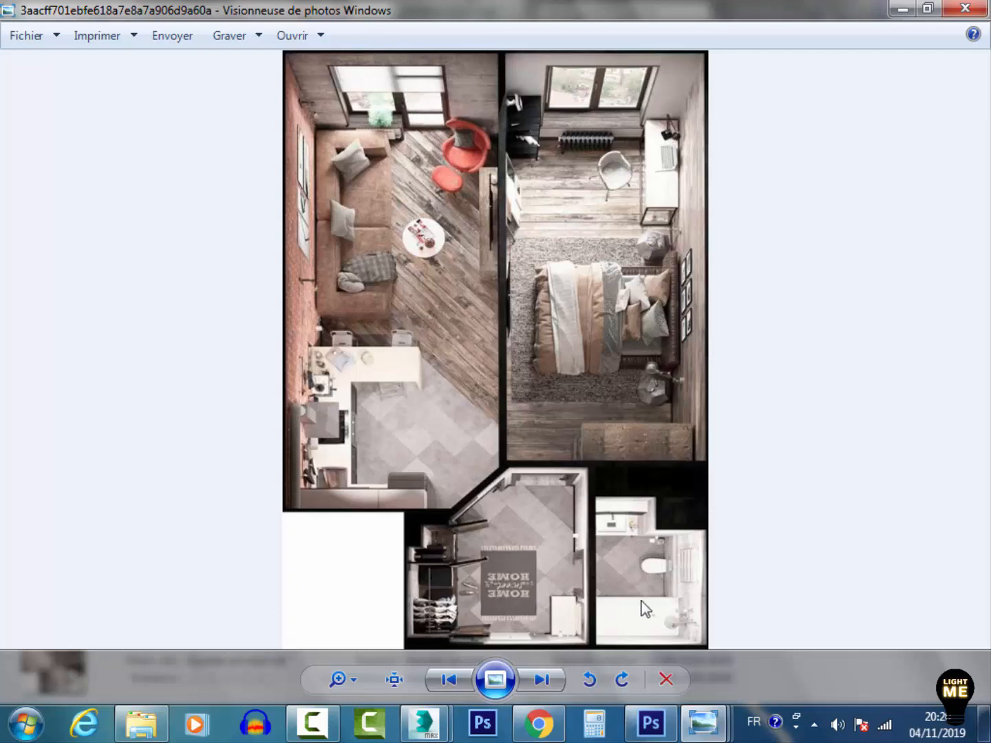
{"action": "left_click", "coordinate": [913, 8]}
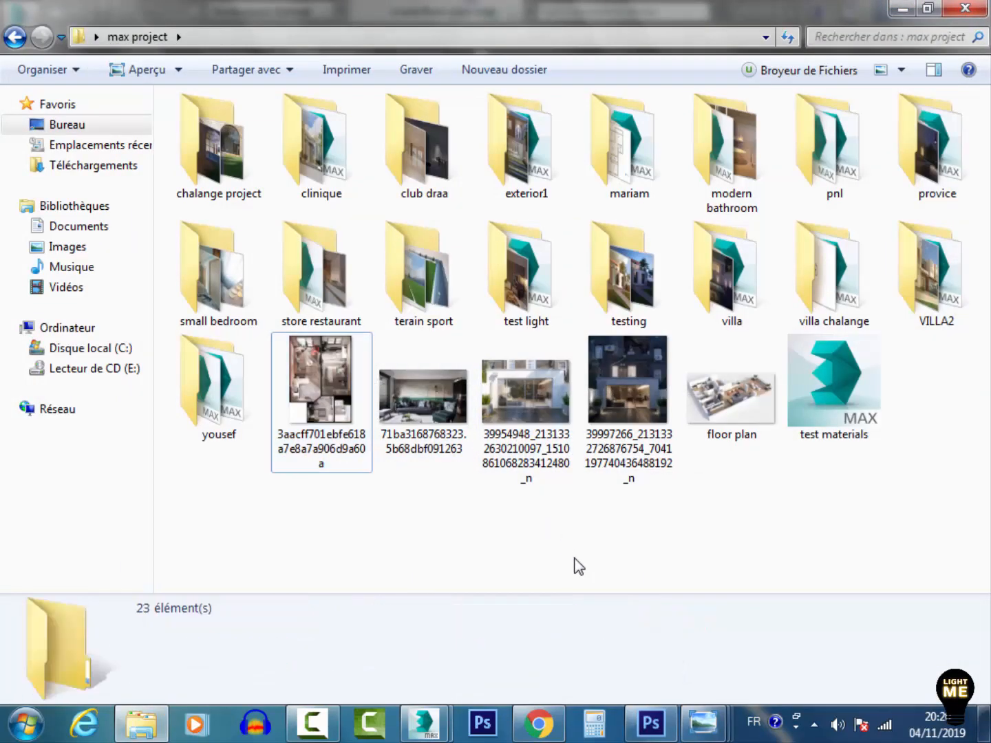
Return to 3ds Max and create a targeted VRayPhysicalCamera in the top view aimed at the plan from the lower left
{"action": "left_click", "coordinate": [895, 8]}
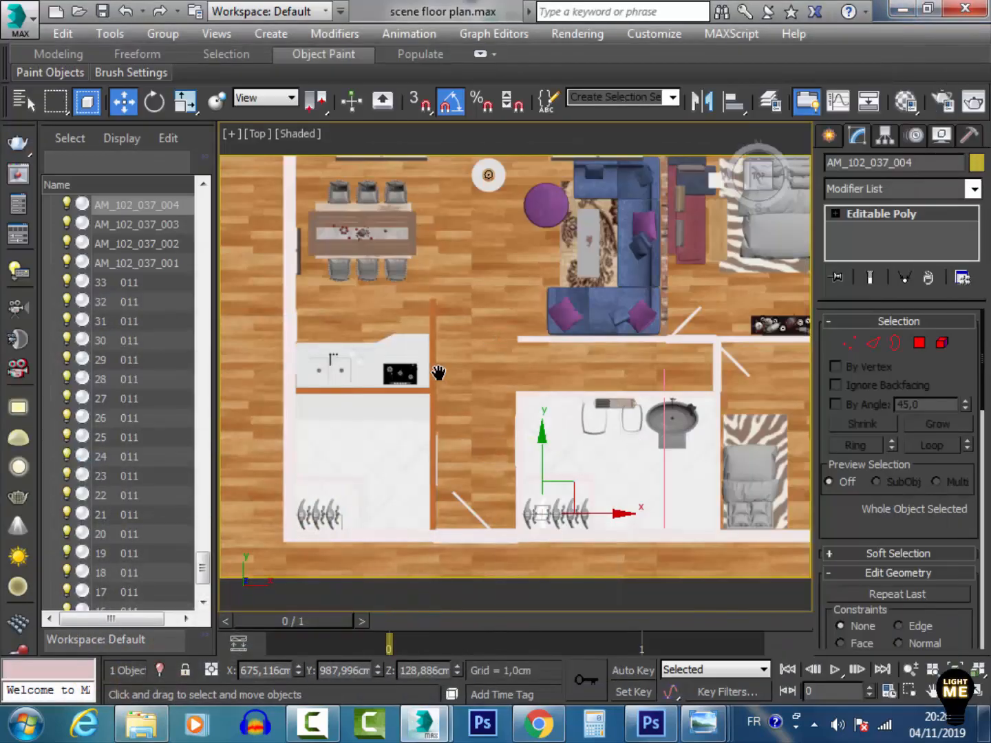
{"action": "scroll", "coordinate": [437, 373], "scroll_direction": "down", "scroll_amount": 8}
{"action": "left_click", "coordinate": [441, 504]}
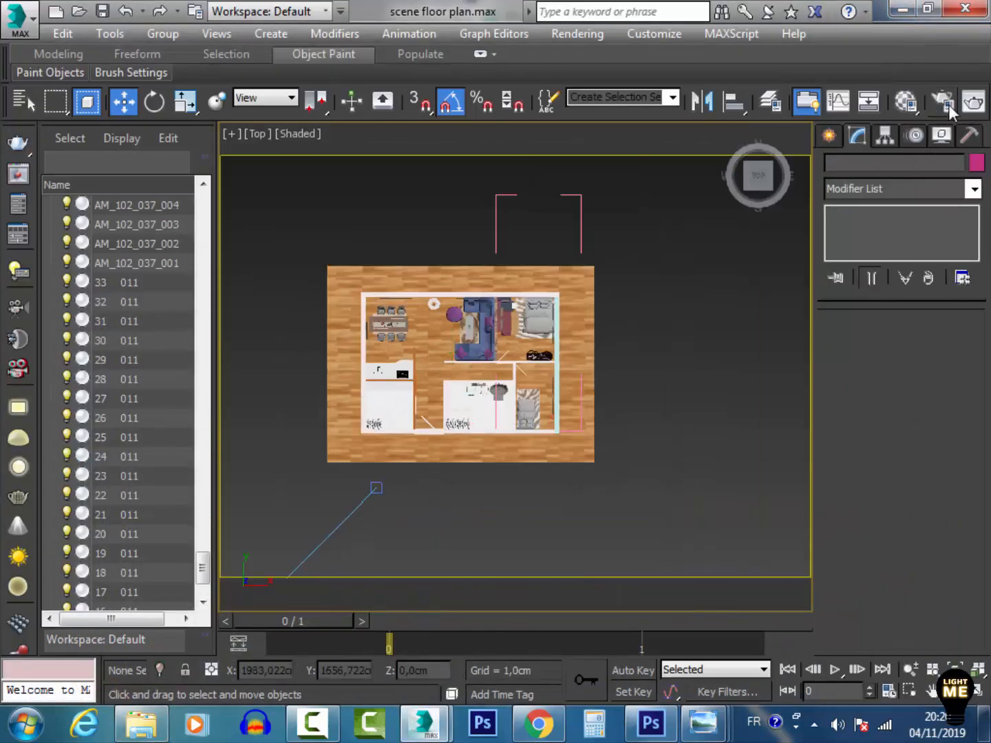
{"action": "left_click", "coordinate": [830, 139]}
{"action": "left_click", "coordinate": [931, 258]}
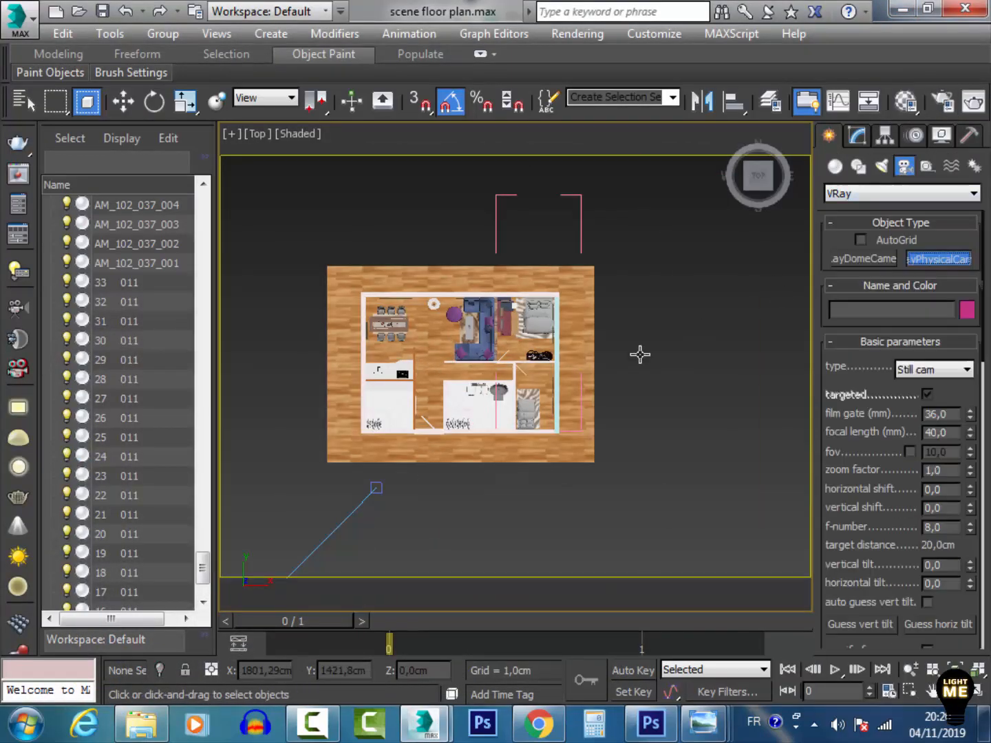
{"action": "middle_click_drag", "start_coordinate": [639, 354], "coordinate": [702, 283]}
{"action": "left_click_drag", "start_coordinate": [303, 480], "coordinate": [511, 318]}
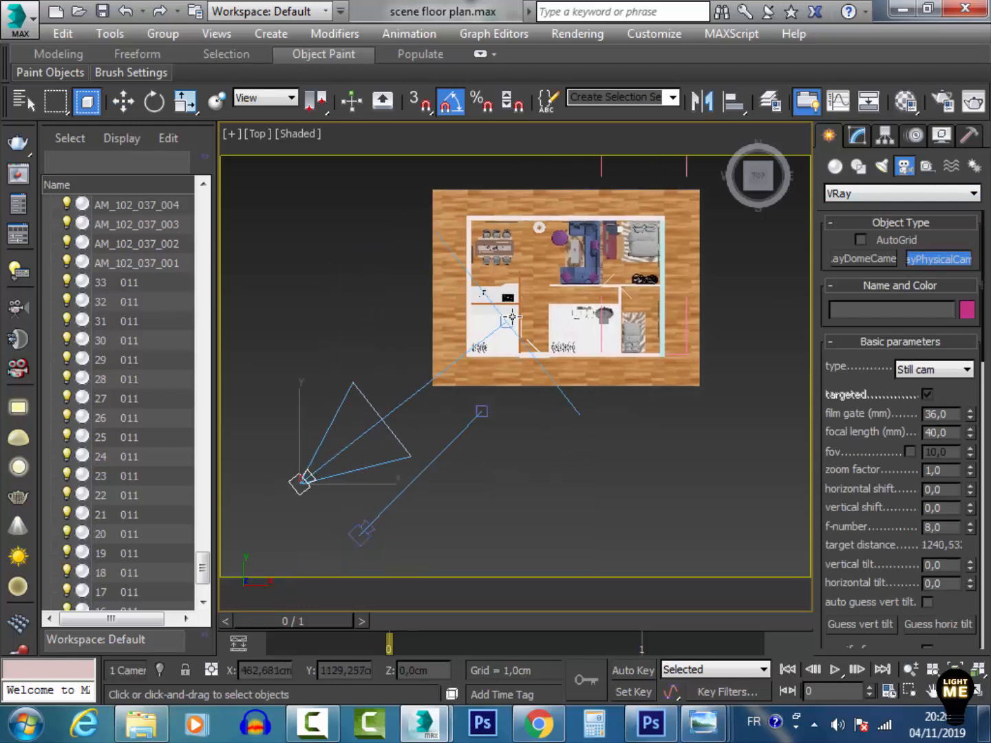
Switch to the VRayCam003 view and dolly and orbit the camera to frame the whole floor plan at an angle
{"action": "key", "text": "c"}
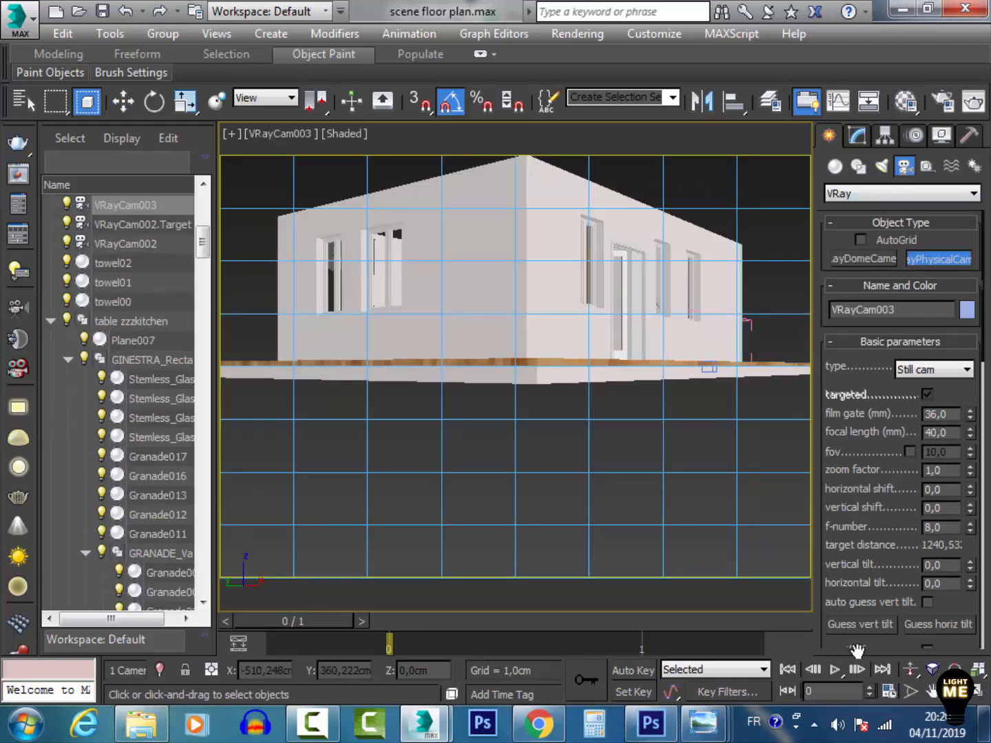
{"action": "left_click", "coordinate": [938, 694]}
{"action": "left_click_drag", "start_coordinate": [619, 380], "coordinate": [924, 627]}
{"action": "left_click", "coordinate": [913, 668]}
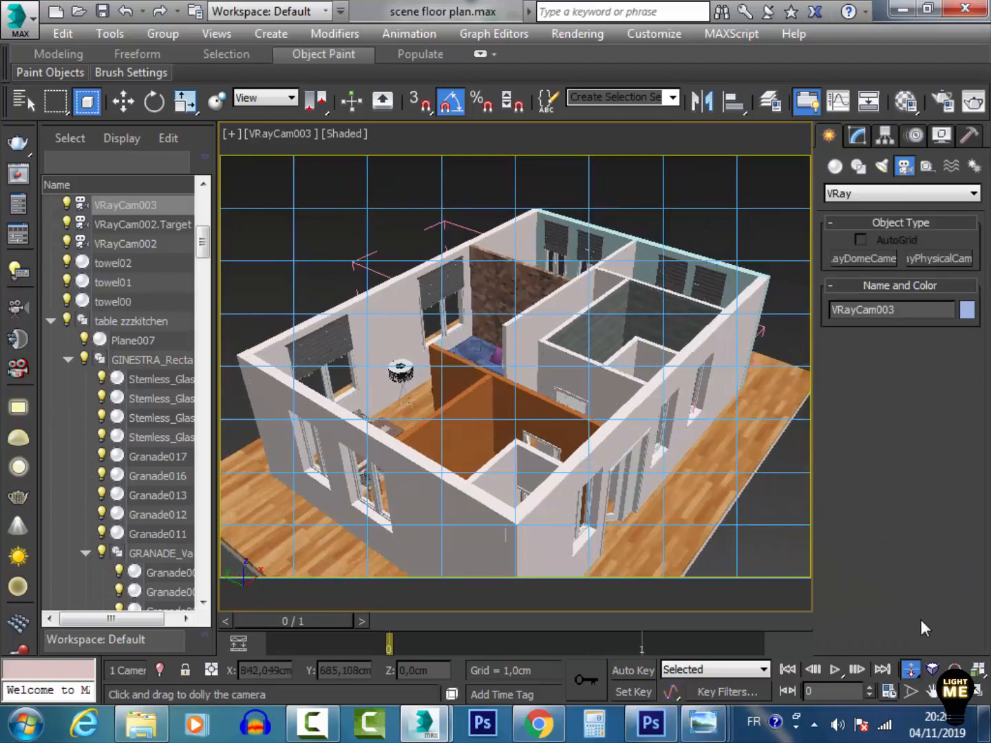
{"action": "left_click", "coordinate": [939, 694]}
{"action": "left_click_drag", "start_coordinate": [640, 386], "coordinate": [676, 470]}
{"action": "left_click", "coordinate": [911, 669]}
{"action": "left_click_drag", "start_coordinate": [571, 351], "coordinate": [639, 293]}
Open Render Setup and inspect the Override mtl option in the V-Ray Global switches
{"action": "left_click", "coordinate": [937, 104]}
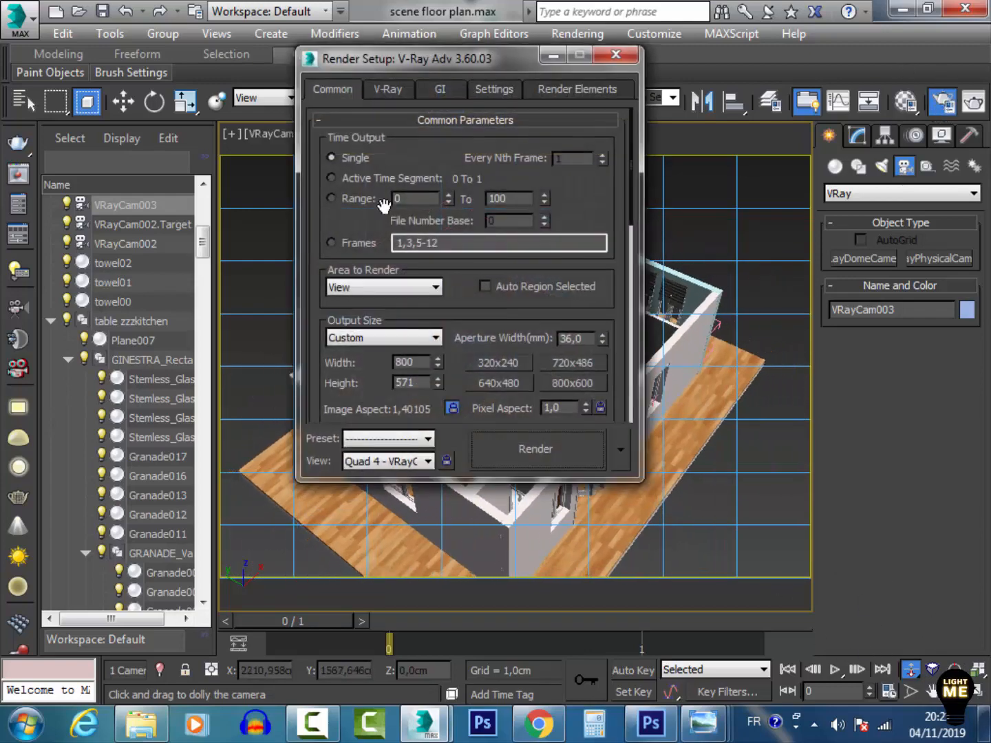
{"action": "left_click", "coordinate": [389, 89]}
{"action": "left_click", "coordinate": [441, 179]}
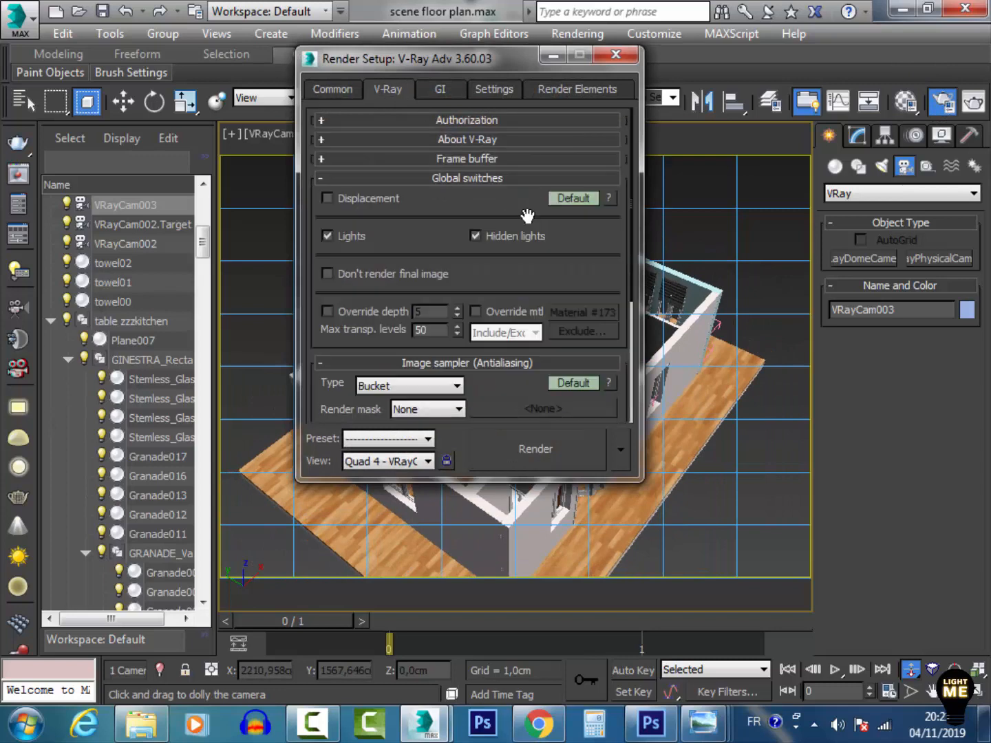
{"action": "left_click", "coordinate": [513, 313]}
{"action": "left_click", "coordinate": [621, 57]}
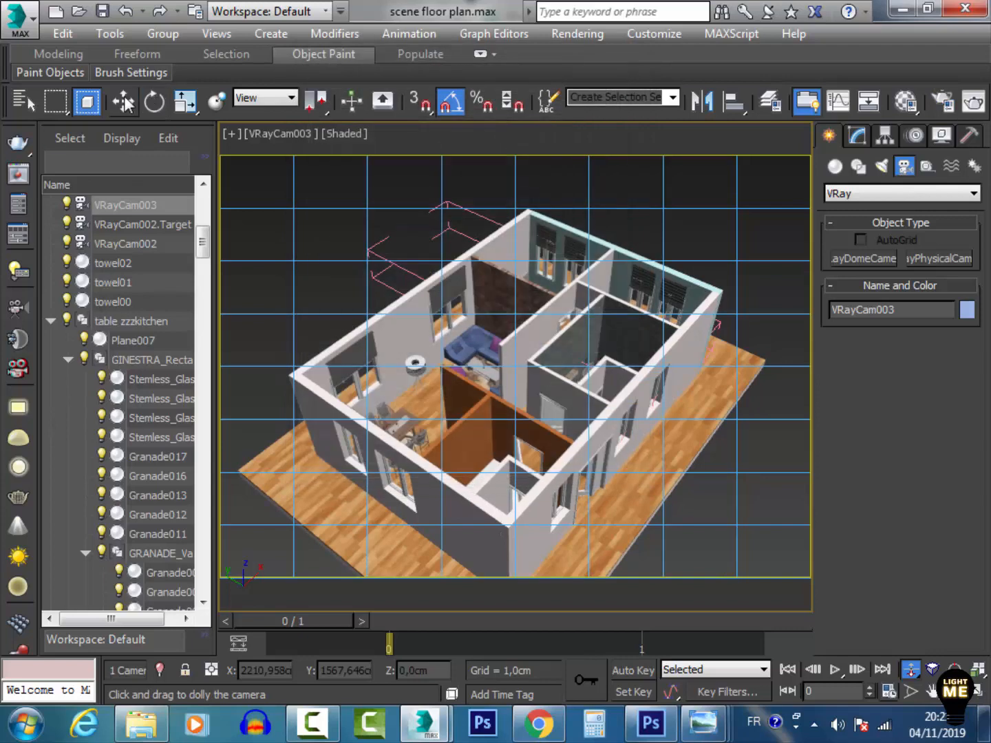
Create a VRaySun in the top view aimed at the plan from the lower right, and add a VRaySky environment map
{"action": "left_click", "coordinate": [123, 102]}
{"action": "left_click", "coordinate": [256, 229]}
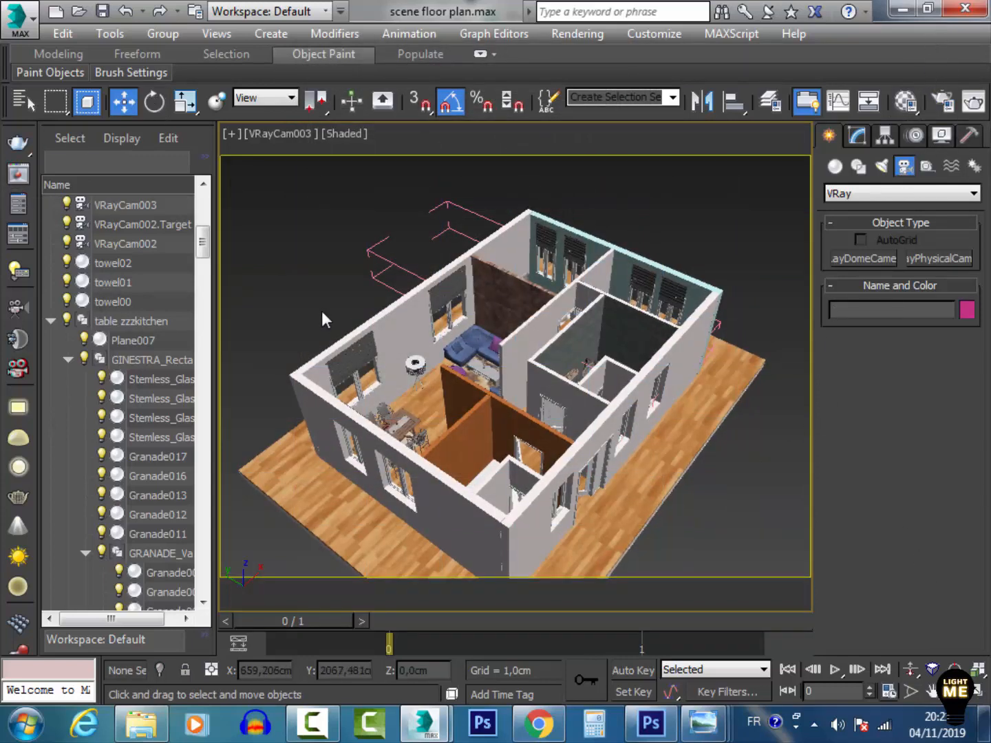
{"action": "key", "text": "t"}
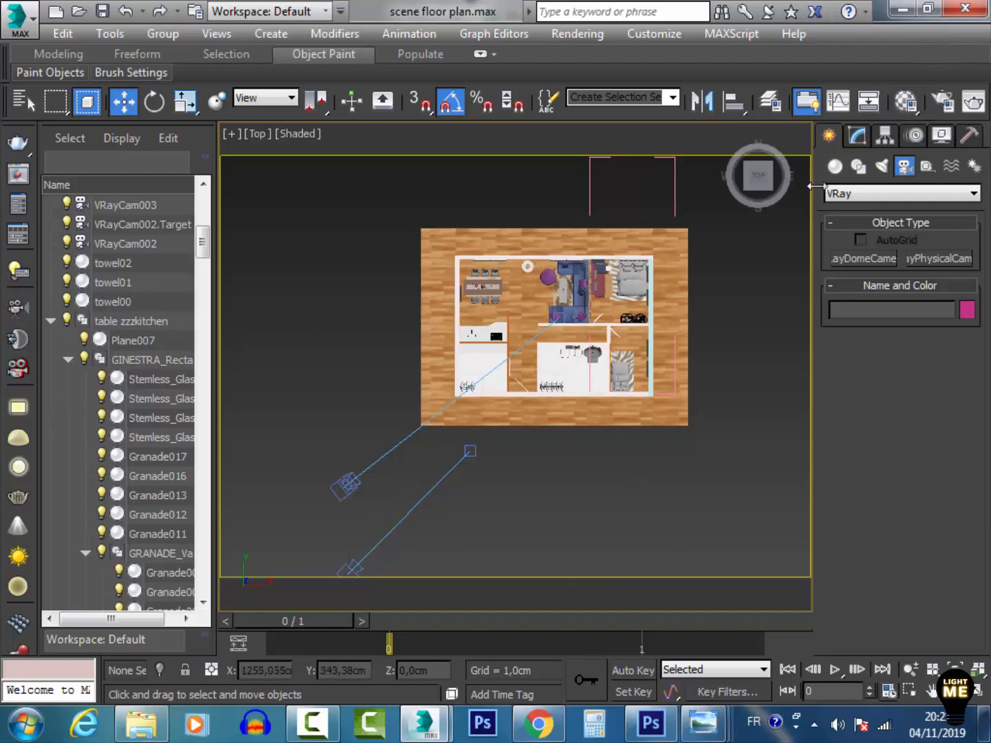
{"action": "left_click", "coordinate": [880, 168]}
{"action": "left_click", "coordinate": [880, 194]}
{"action": "left_click", "coordinate": [874, 231]}
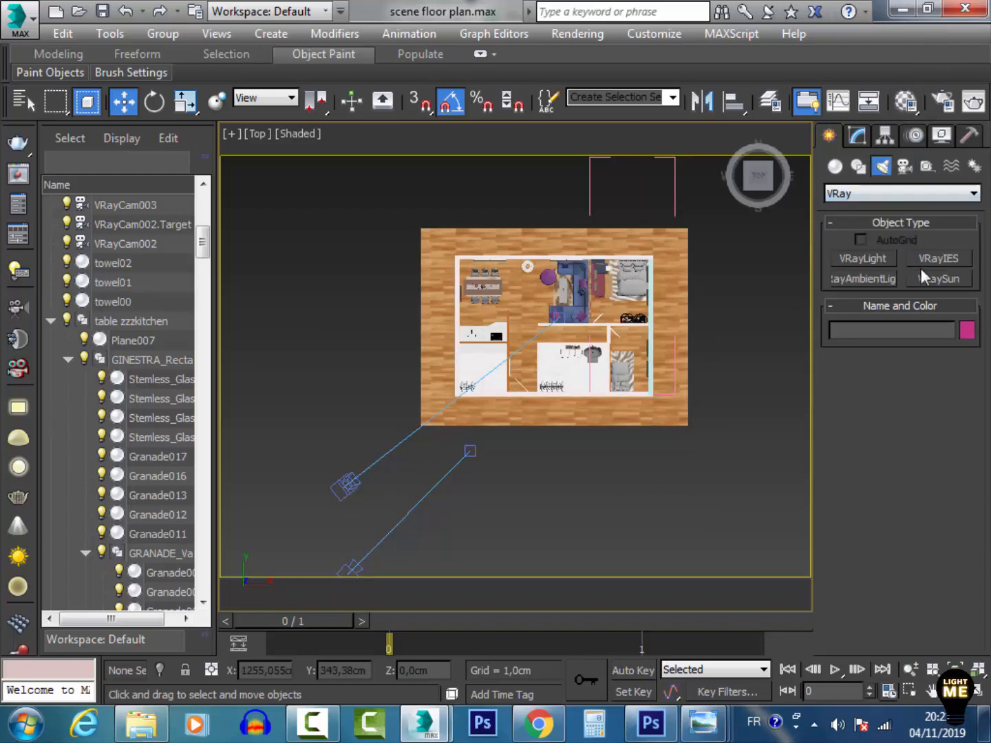
{"action": "left_click", "coordinate": [925, 278]}
{"action": "scroll", "coordinate": [542, 405], "scroll_direction": "down", "scroll_amount": 3}
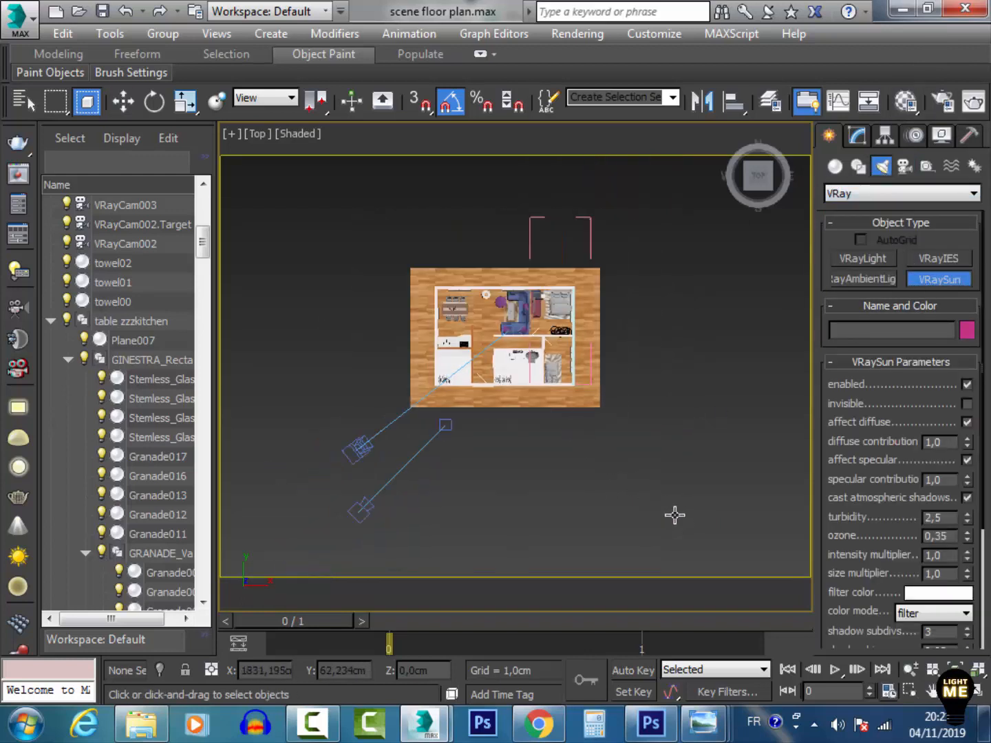
{"action": "left_click_drag", "start_coordinate": [680, 523], "coordinate": [512, 329]}
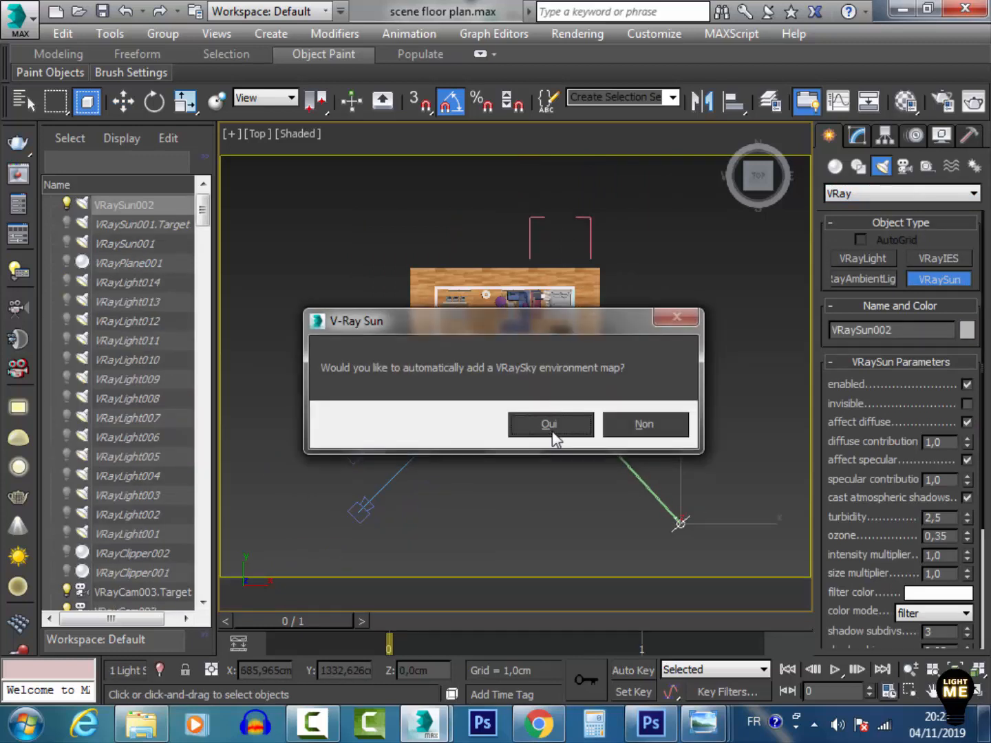
{"action": "left_click", "coordinate": [557, 428]}
{"action": "left_click", "coordinate": [560, 424]}
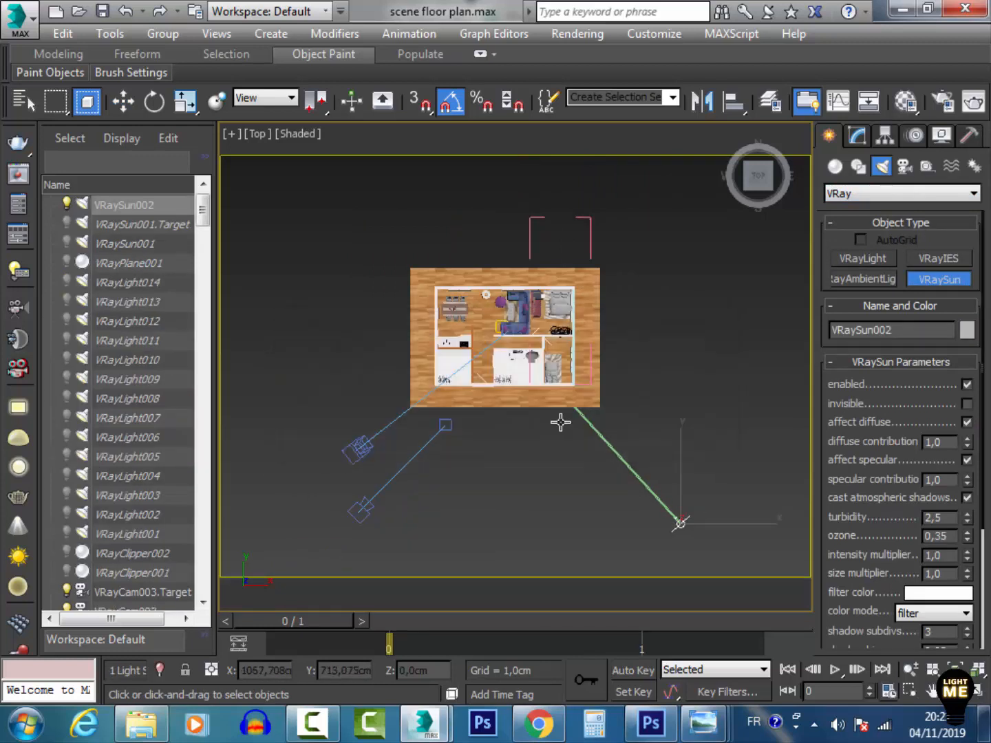
In the front view, raise the VRaySun to about 1169 cm height above the house
{"action": "key", "text": "f"}
{"action": "key", "text": "z"}
{"action": "key", "text": "w"}
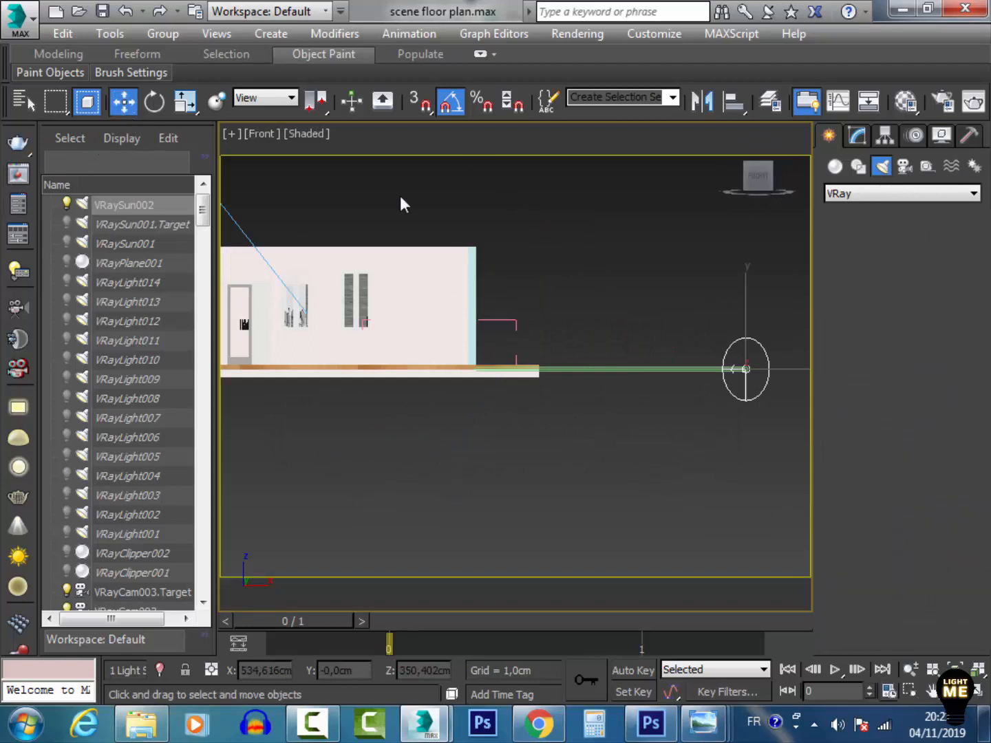
{"action": "middle_click_drag", "start_coordinate": [448, 202], "coordinate": [496, 354]}
{"action": "scroll", "coordinate": [497, 355], "scroll_direction": "down", "scroll_amount": 6}
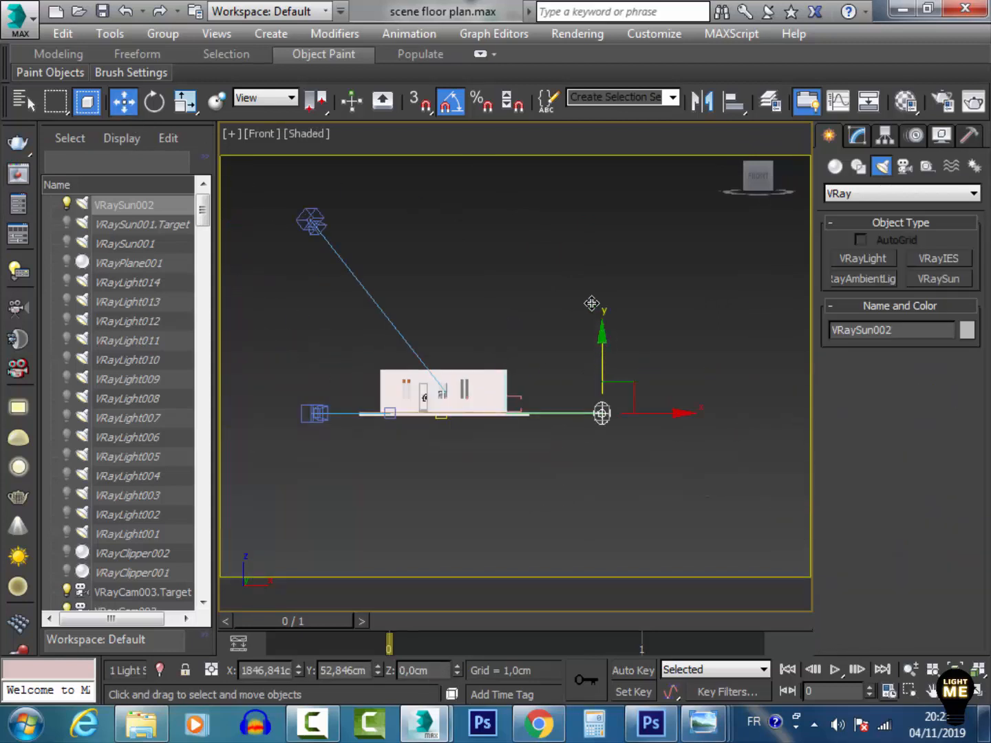
{"action": "left_click_drag", "start_coordinate": [592, 303], "coordinate": [585, 201]}
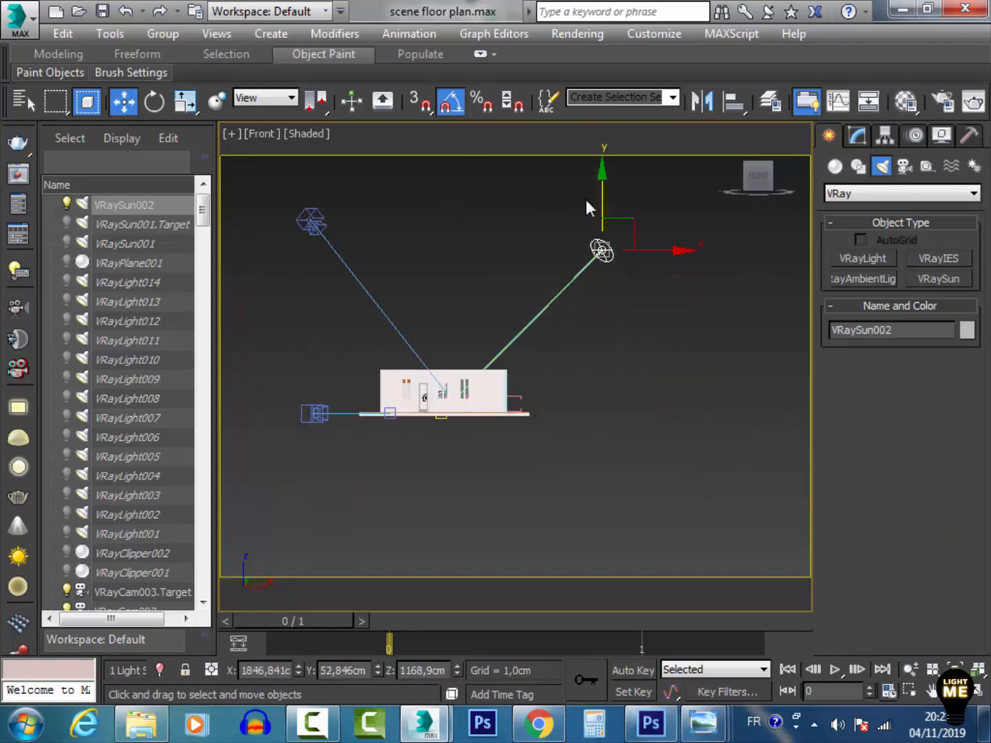
Switch to the VRayCam003 view, nudge the camera framing slightly, and render the scene
{"action": "key", "text": "c"}
{"action": "double_click", "coordinate": [435, 229]}
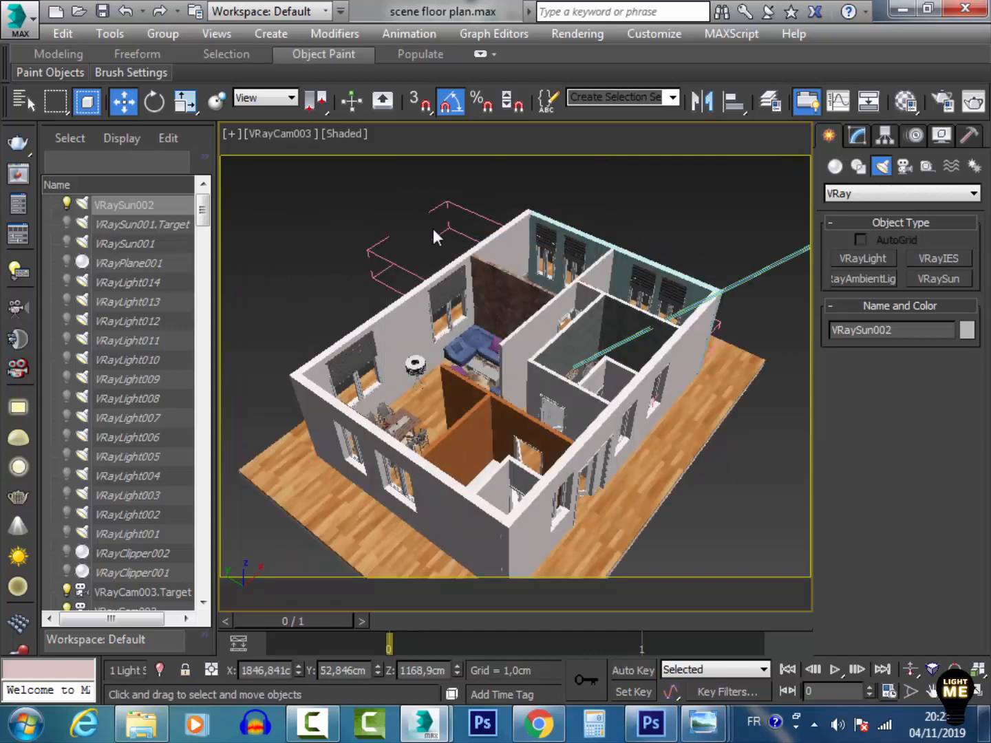
{"action": "middle_click_drag", "start_coordinate": [551, 251], "coordinate": [530, 240]}
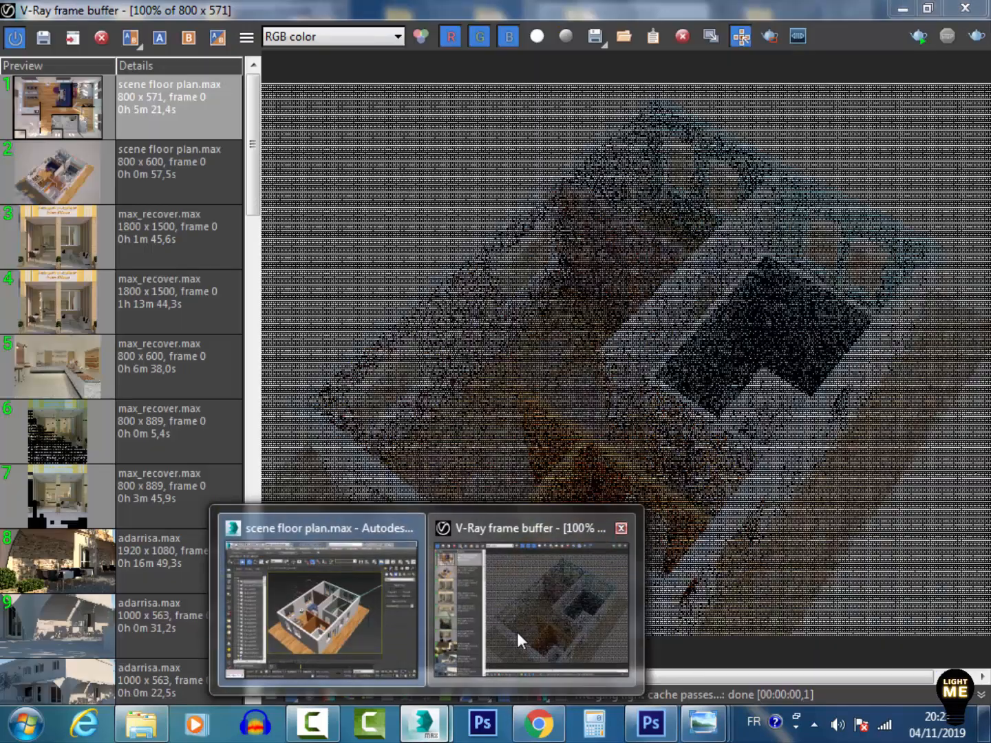
{"action": "left_click", "coordinate": [516, 640]}
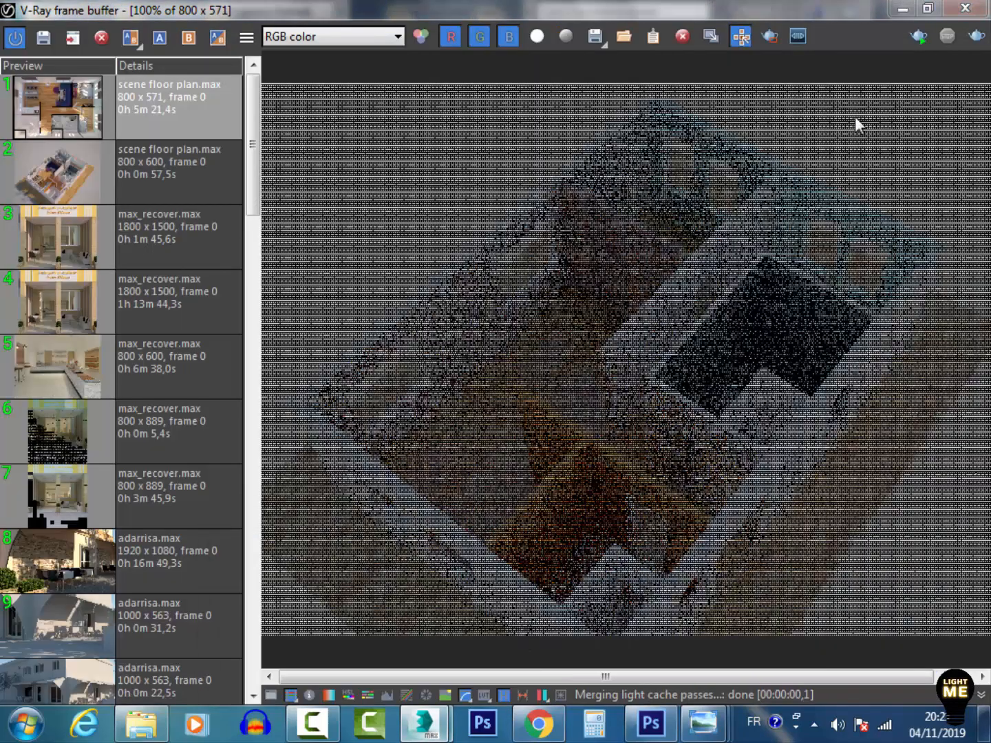
{"action": "left_click", "coordinate": [976, 36]}
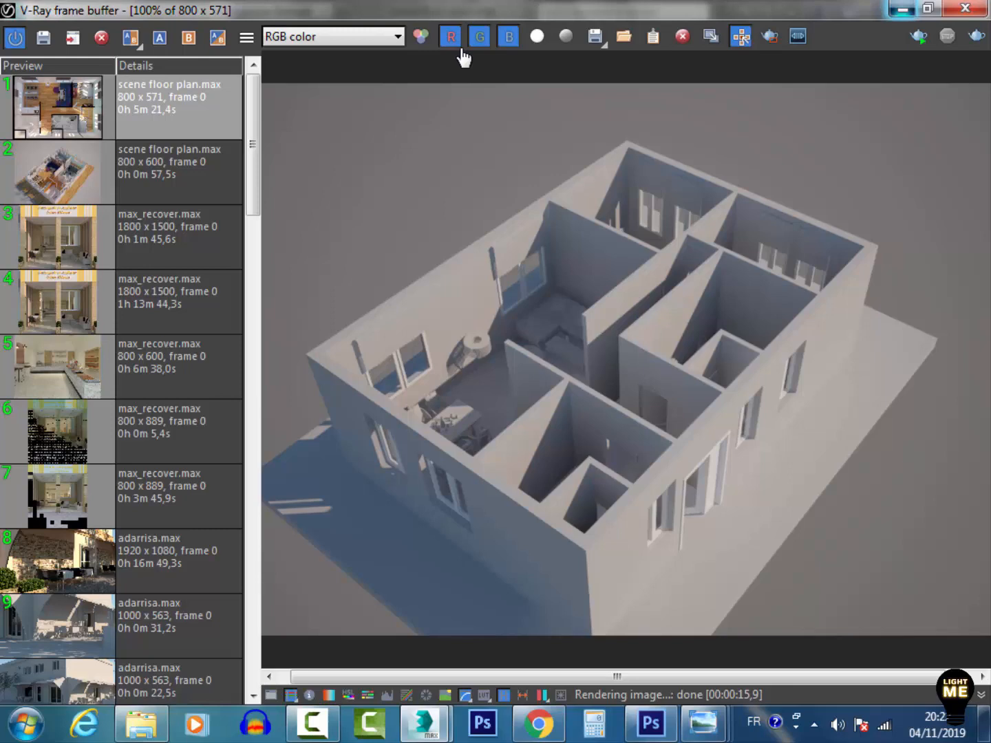
Compare the render with the floor plan reference image, then return to 3ds Max
{"action": "left_click", "coordinate": [703, 724]}
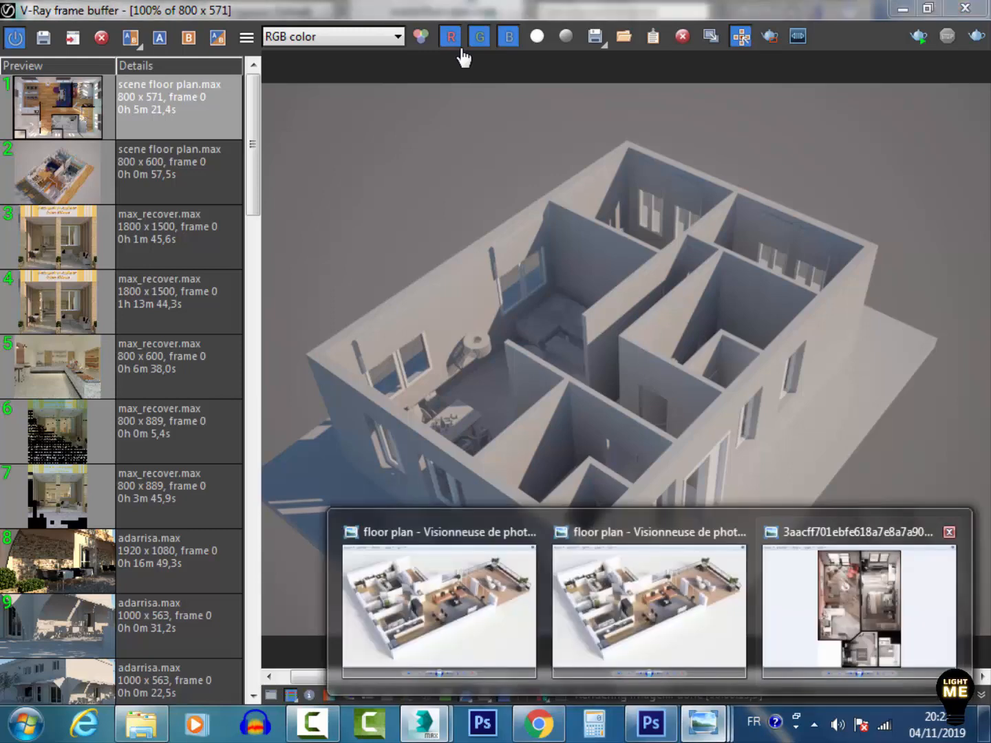
{"action": "left_click", "coordinate": [649, 606]}
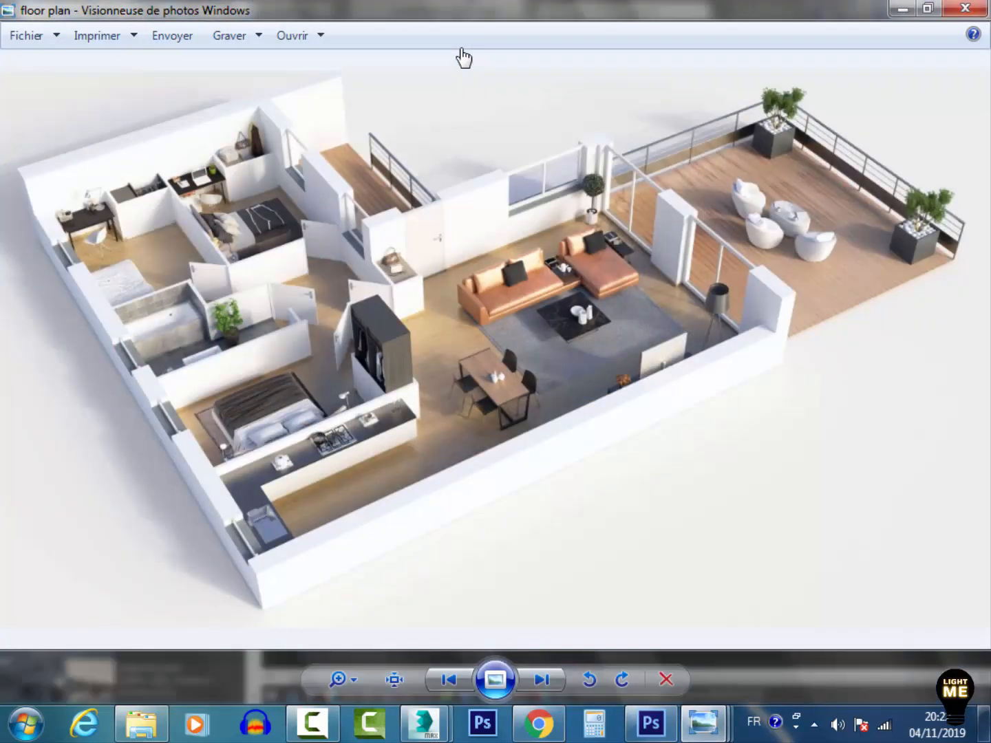
{"action": "left_click", "coordinate": [902, 9]}
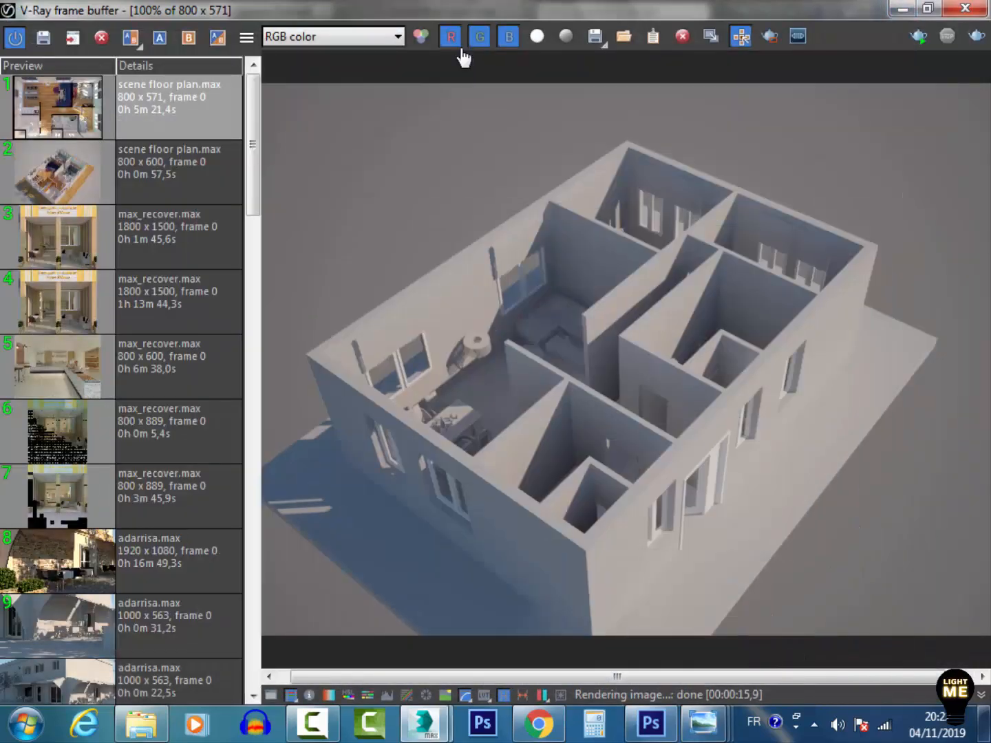
{"action": "left_click", "coordinate": [901, 9]}
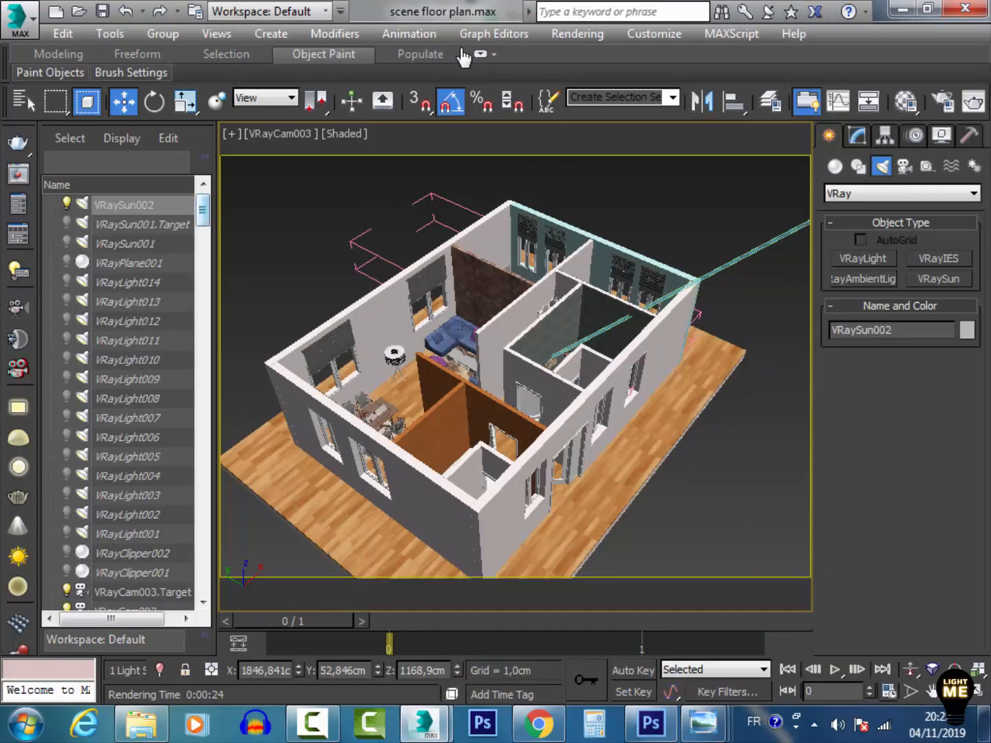
Browse the geometry object categories through to the VRay object types
{"action": "left_click_drag", "start_coordinate": [203, 210], "coordinate": [202, 205]}
{"action": "left_click", "coordinate": [296, 224]}
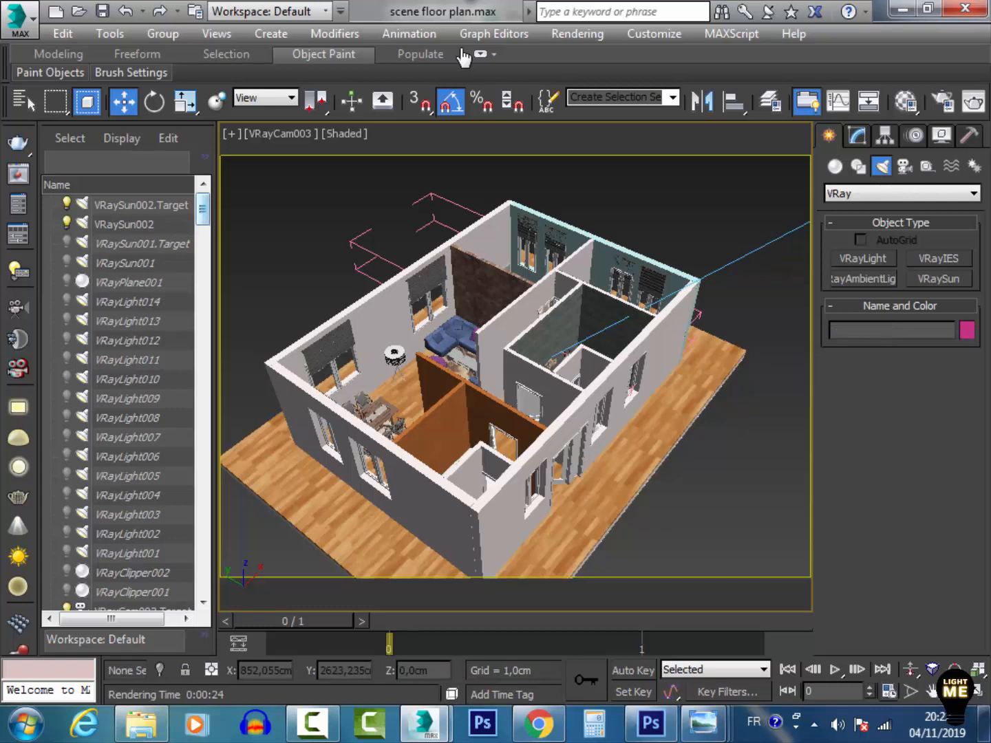
{"action": "left_click", "coordinate": [835, 165]}
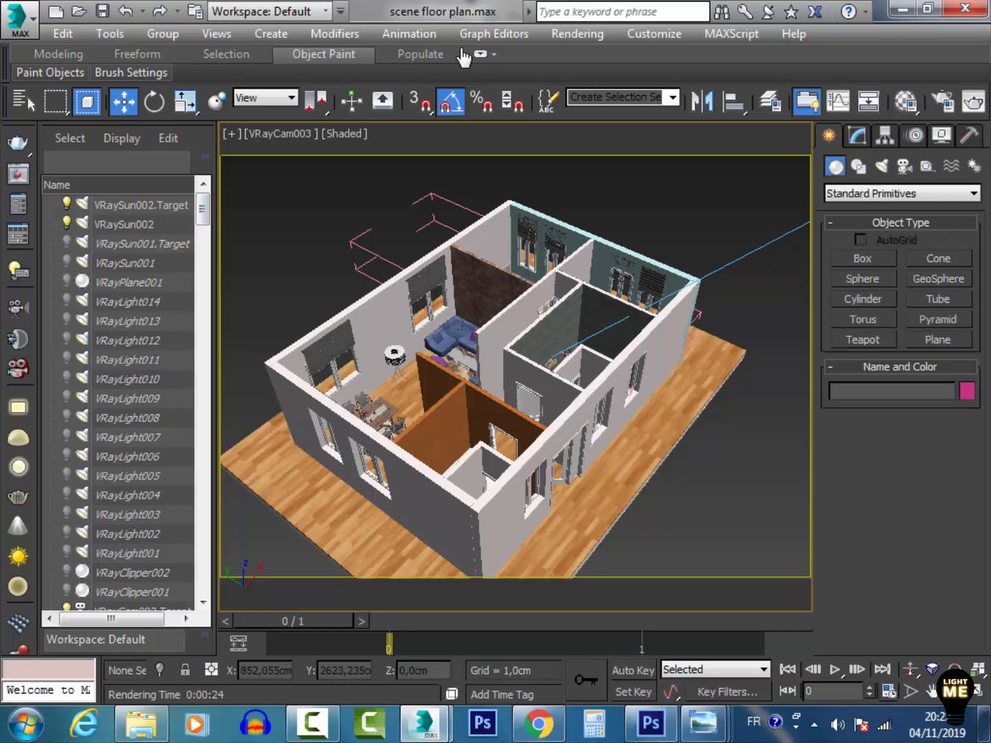
{"action": "left_click", "coordinate": [900, 194]}
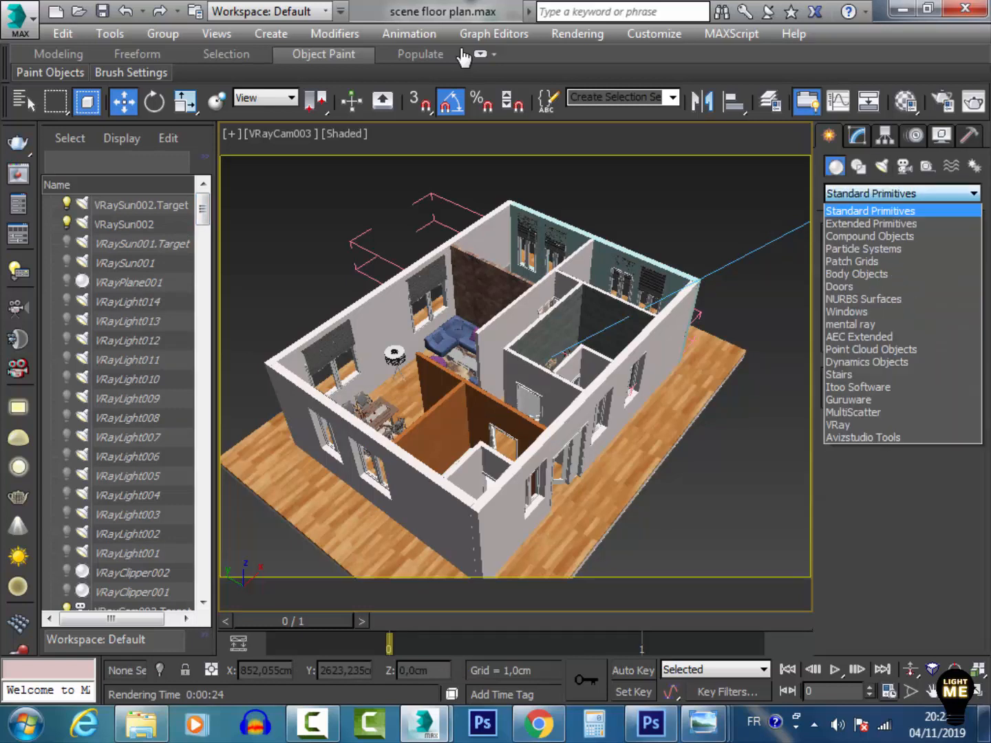
{"action": "left_click", "coordinate": [853, 412]}
{"action": "left_click", "coordinate": [902, 193]}
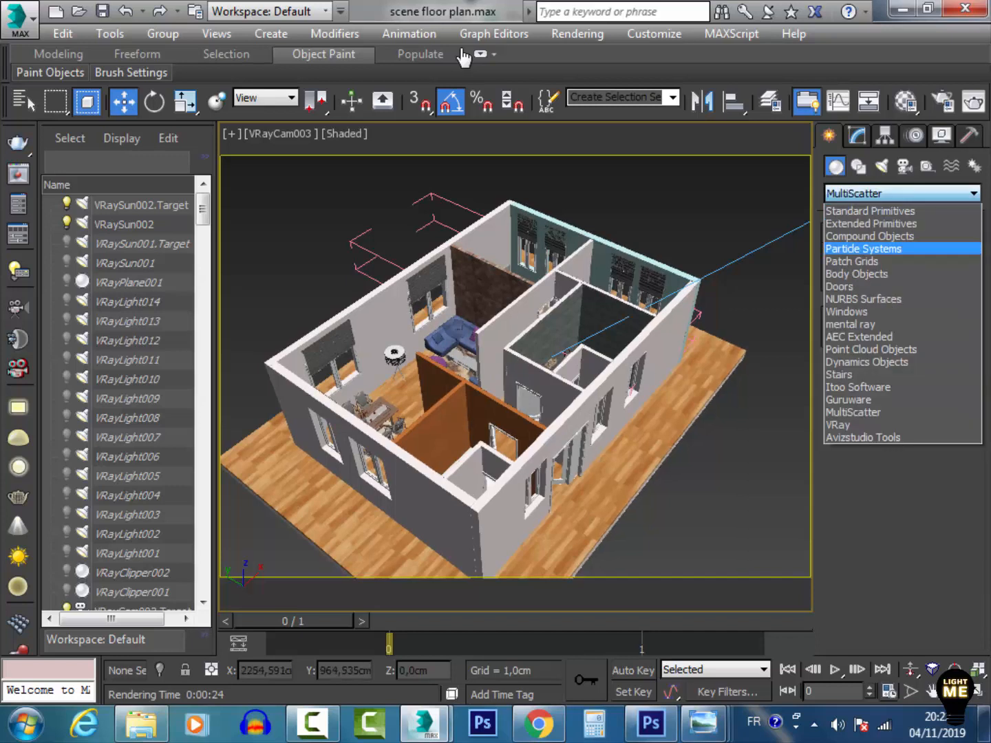
{"action": "left_click", "coordinate": [837, 424]}
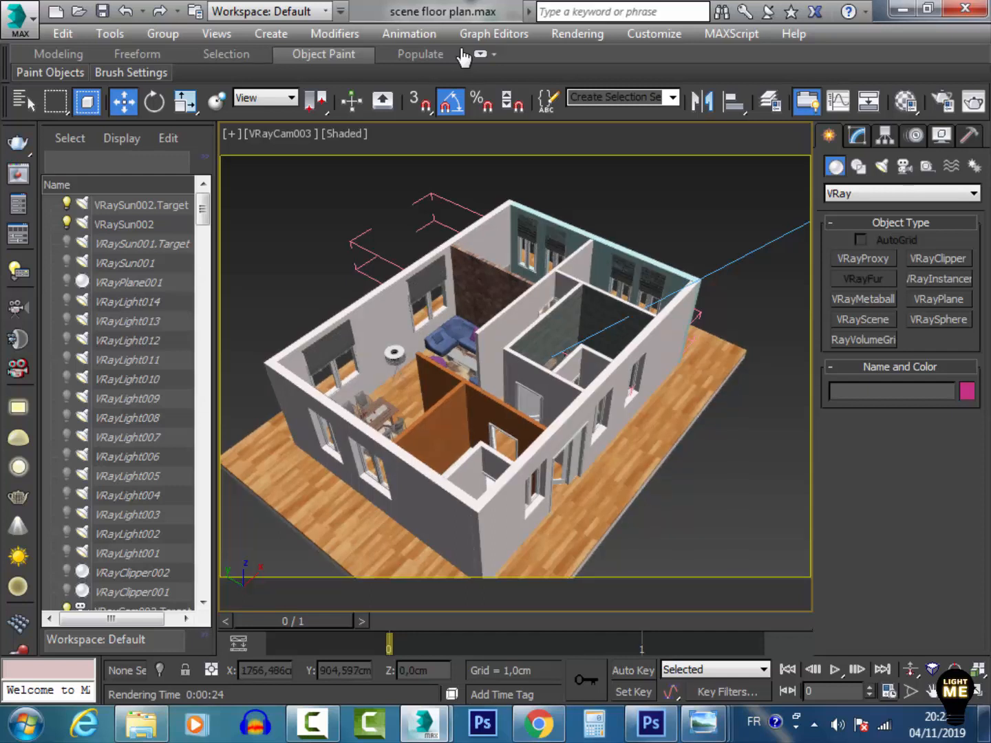
{"action": "scroll", "coordinate": [465, 57], "scroll_direction": "down", "scroll_amount": 3}
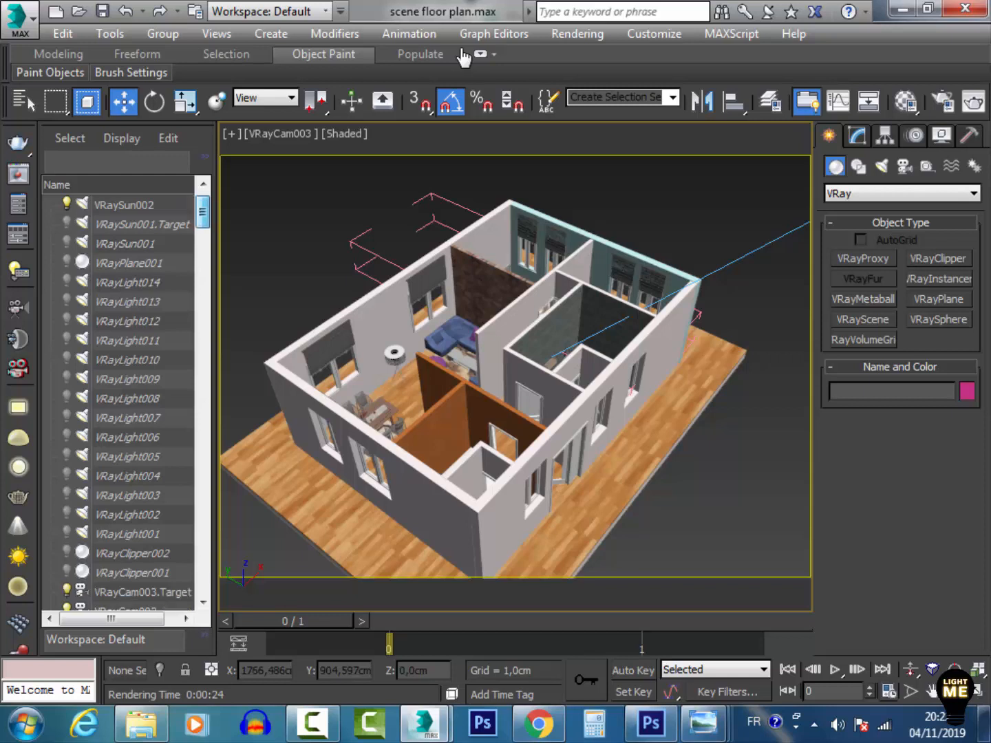
Turn on VRayClipper002 and raise it to about 231 cm above the floor to cut the walls
{"action": "left_click", "coordinate": [132, 437]}
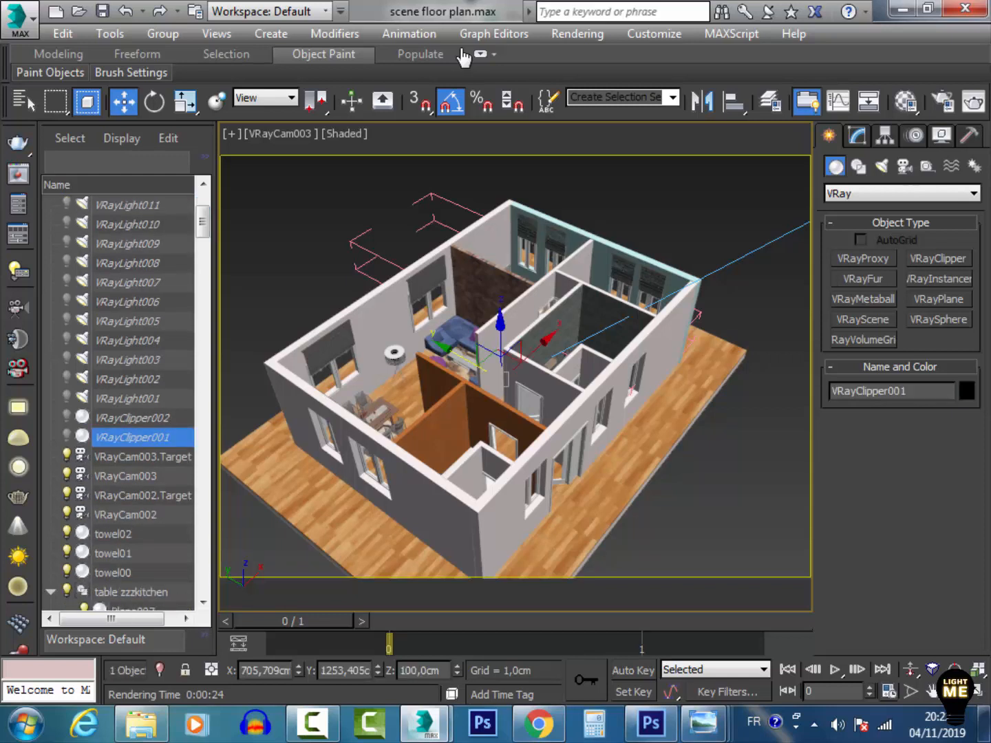
{"action": "left_click", "coordinate": [128, 399]}
{"action": "left_click", "coordinate": [66, 416]}
{"action": "left_click", "coordinate": [132, 418]}
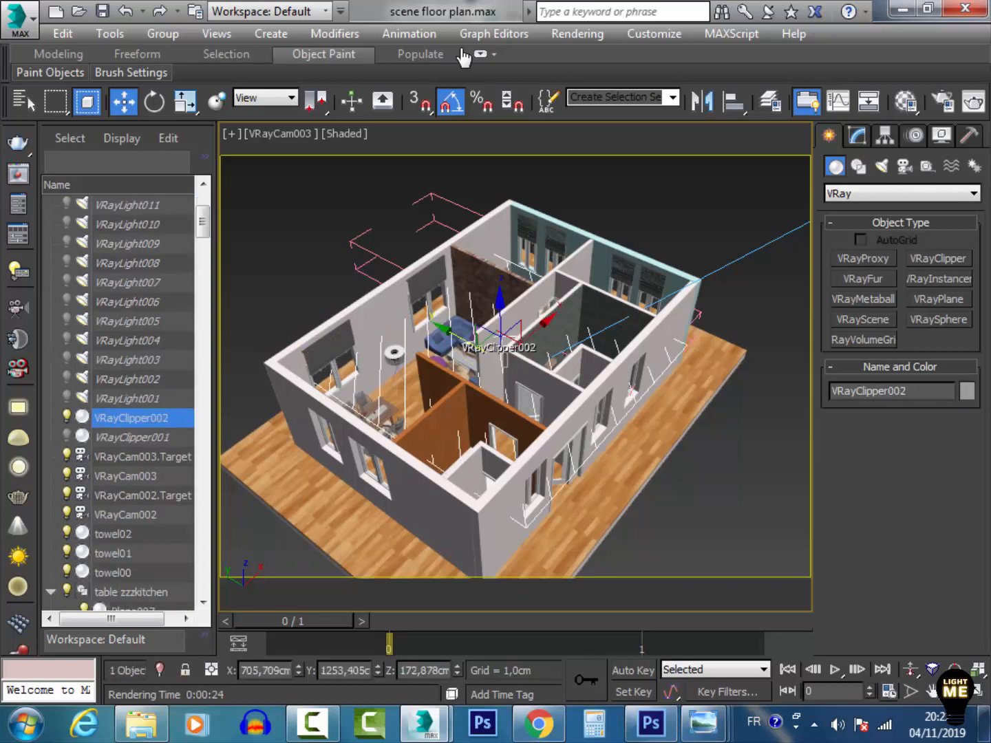
{"action": "mouse_move", "coordinate": [500, 300]}
{"action": "left_mouse_down"}
{"action": "mouse_move", "coordinate": [500, 200]}
{"action": "mouse_move", "coordinate": [501, 412]}
{"action": "mouse_move", "coordinate": [500, 264]}
{"action": "mouse_move", "coordinate": [500, 289]}
{"action": "mouse_move", "coordinate": [500, 281]}
{"action": "left_mouse_up"}
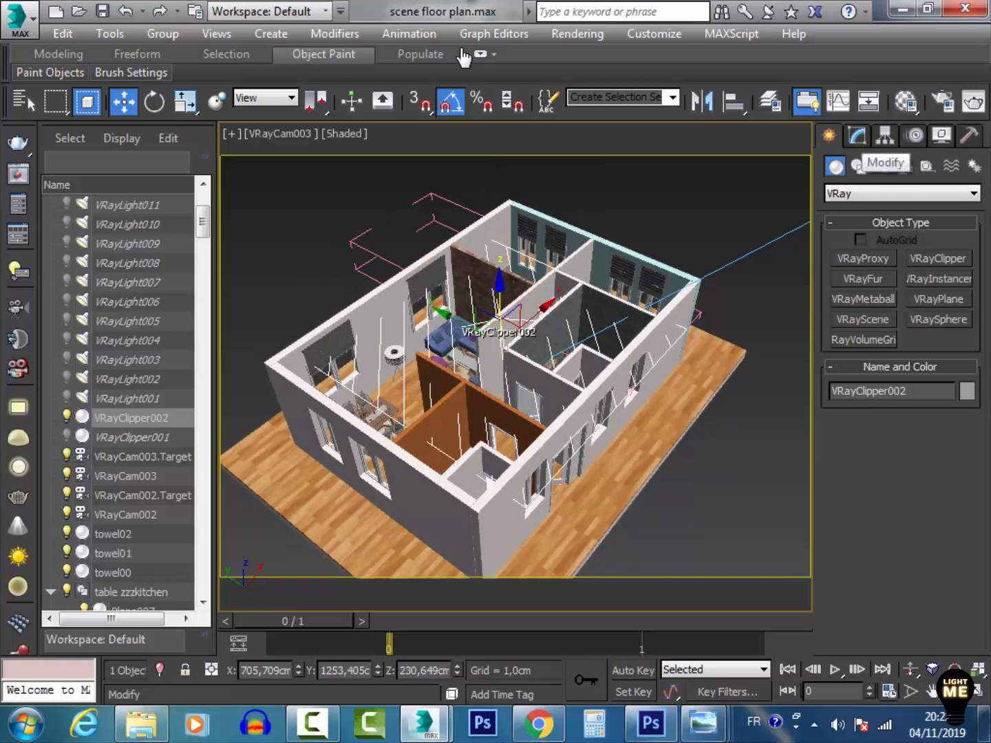
Open VRayClipper002's parameters and review its Exclude list without changing it
{"action": "left_click", "coordinate": [857, 136]}
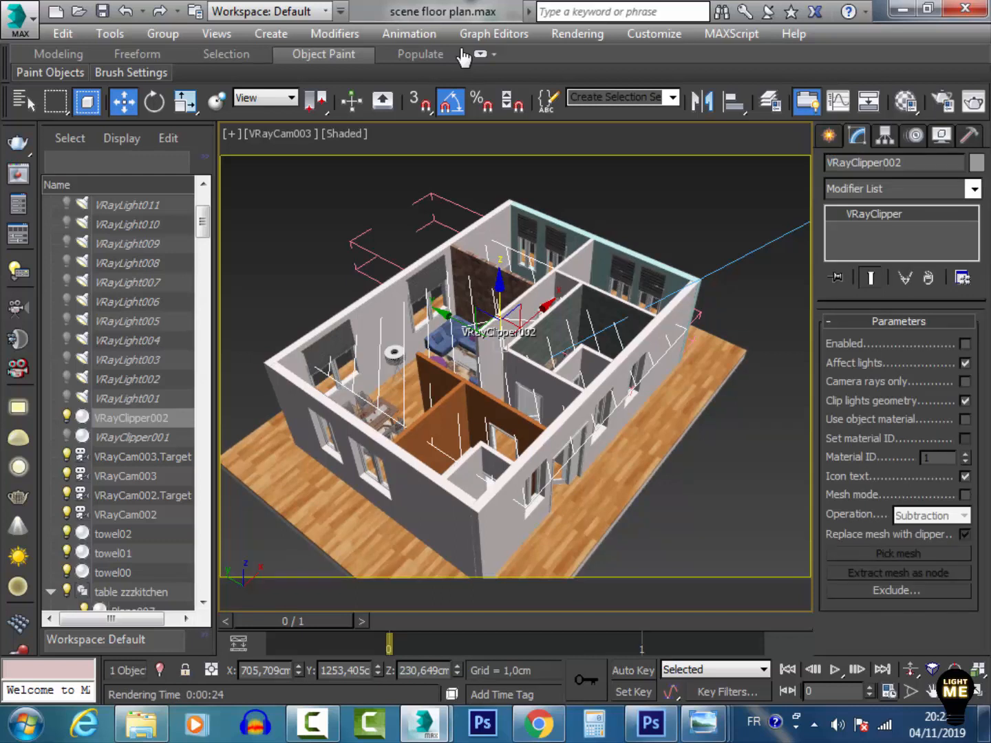
{"action": "left_click", "coordinate": [897, 591]}
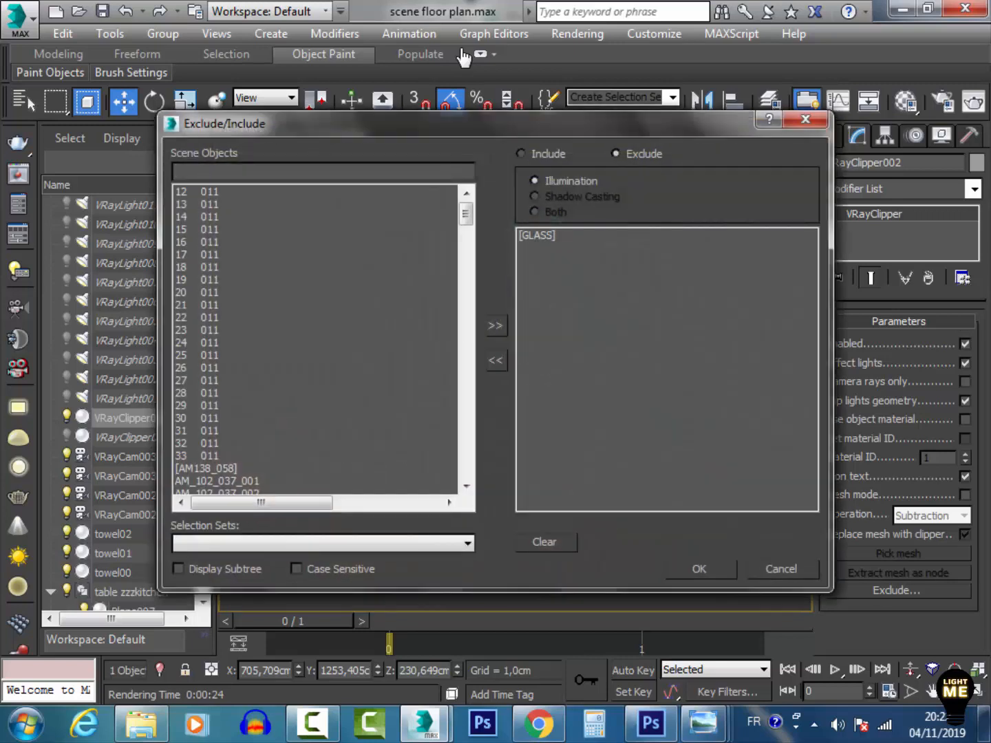
{"action": "left_click", "coordinate": [782, 569]}
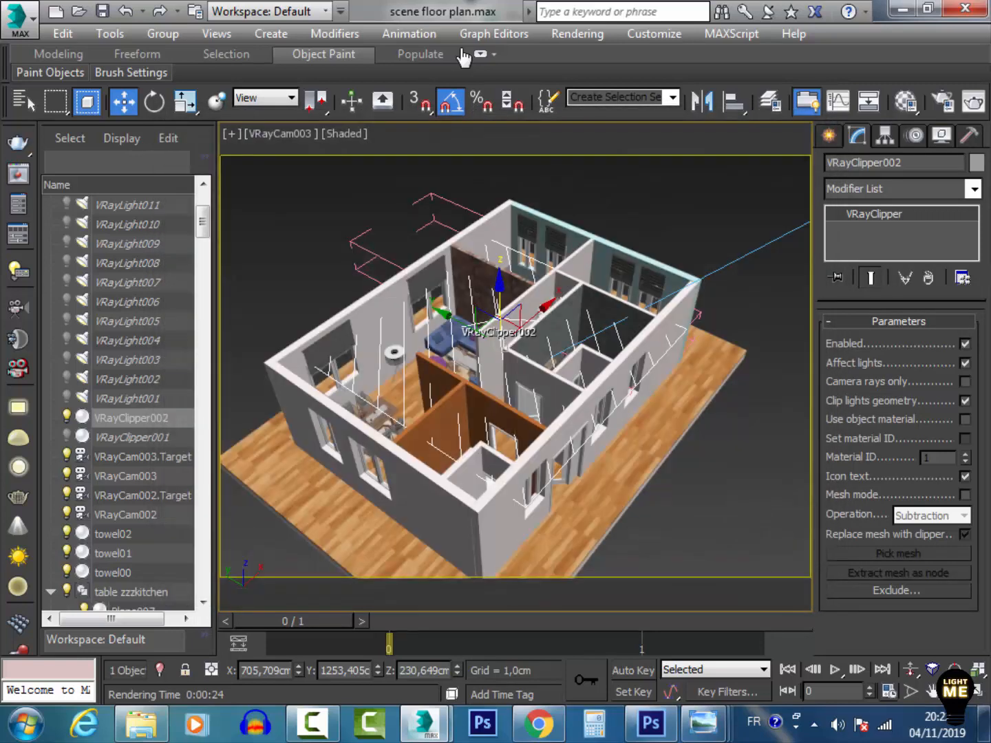
Render the camera view again and zoom into the frame buffer to inspect the clipped interior
{"action": "mouse_move", "coordinate": [424, 726]}
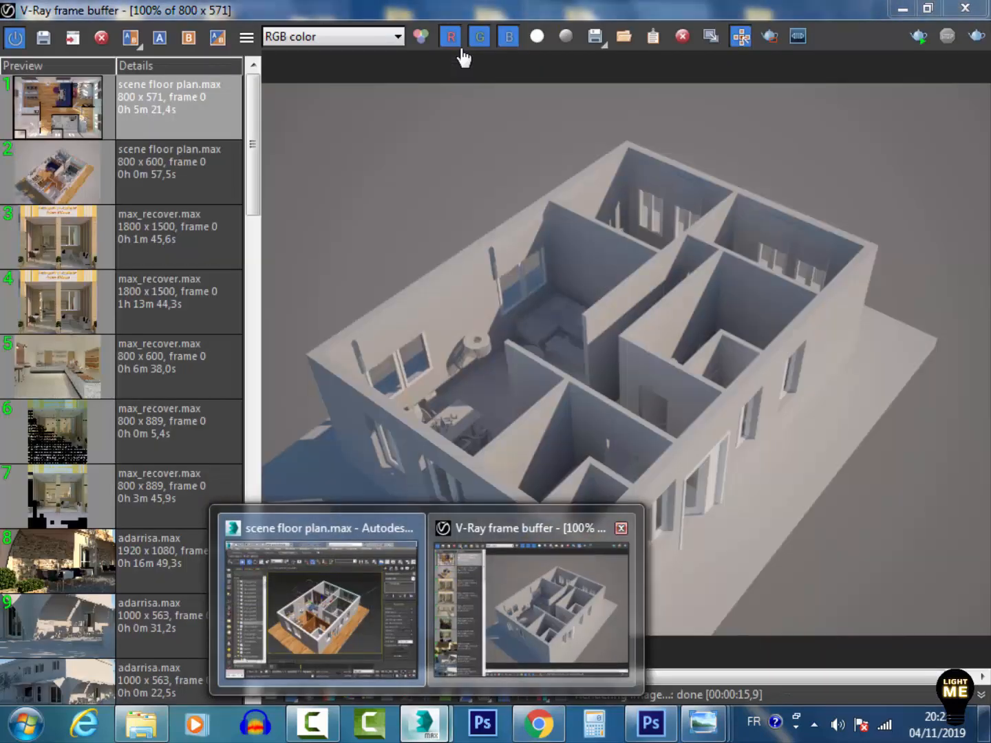
{"action": "left_click", "coordinate": [530, 605]}
{"action": "left_click", "coordinate": [976, 35]}
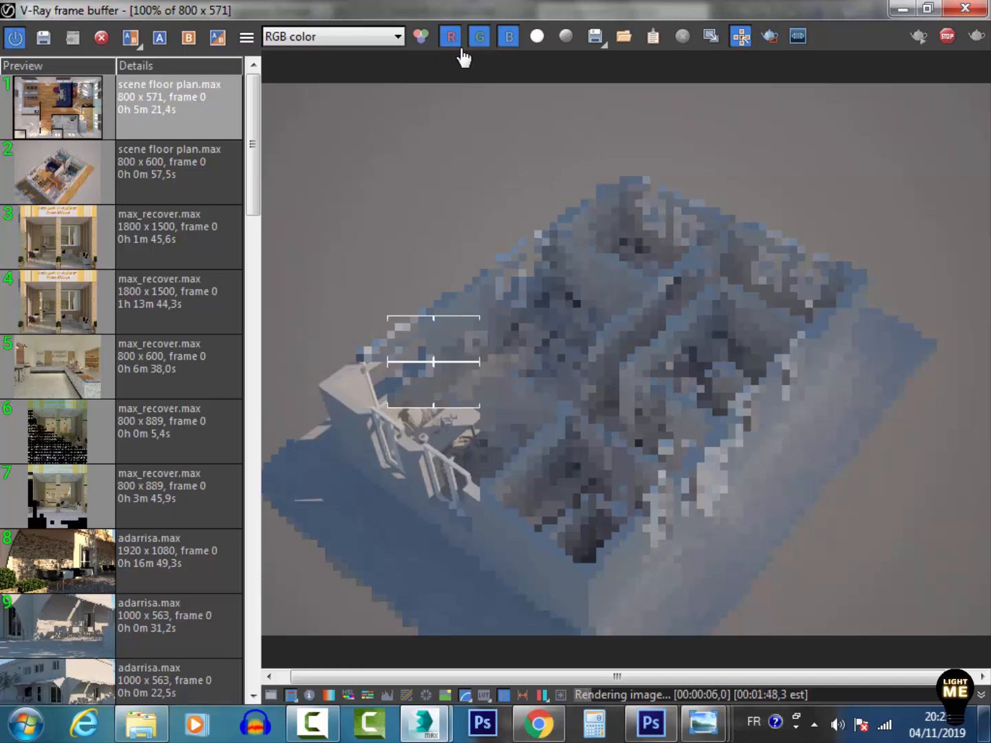
{"action": "scroll", "coordinate": [461, 52], "scroll_direction": "up", "scroll_amount": 2}
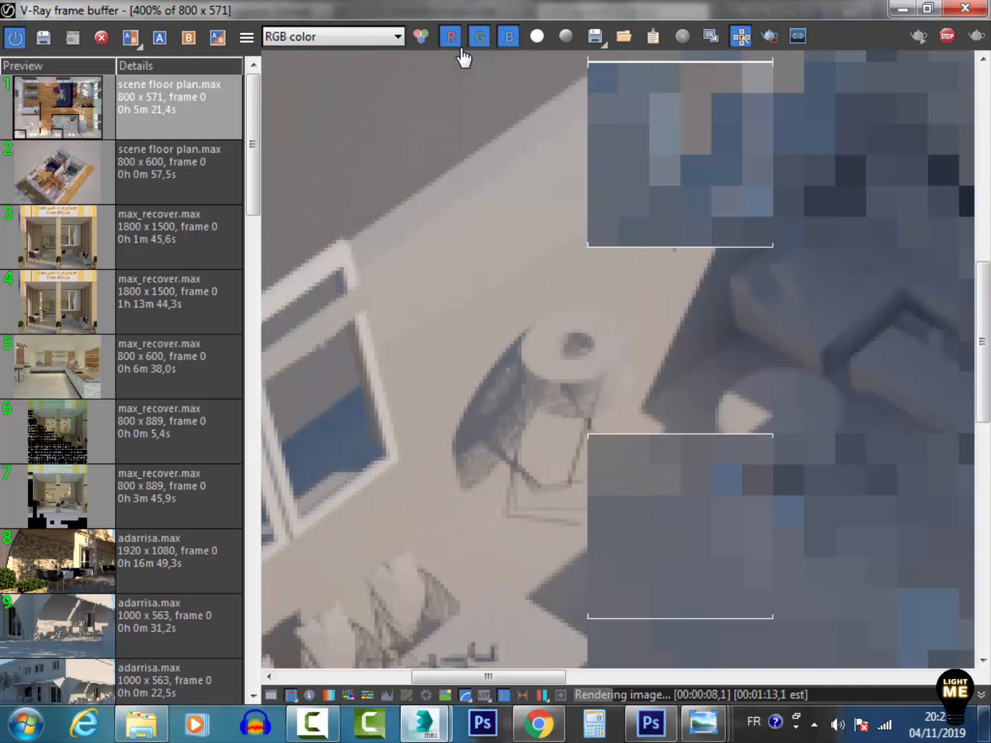
{"action": "scroll", "coordinate": [462, 53], "scroll_direction": "down", "scroll_amount": 1}
{"action": "scroll", "coordinate": [462, 52], "scroll_direction": "up", "scroll_amount": 1}
{"action": "scroll", "coordinate": [461, 52], "scroll_direction": "down", "scroll_amount": 1}
{"action": "scroll", "coordinate": [463, 58], "scroll_direction": "down", "scroll_amount": 1}
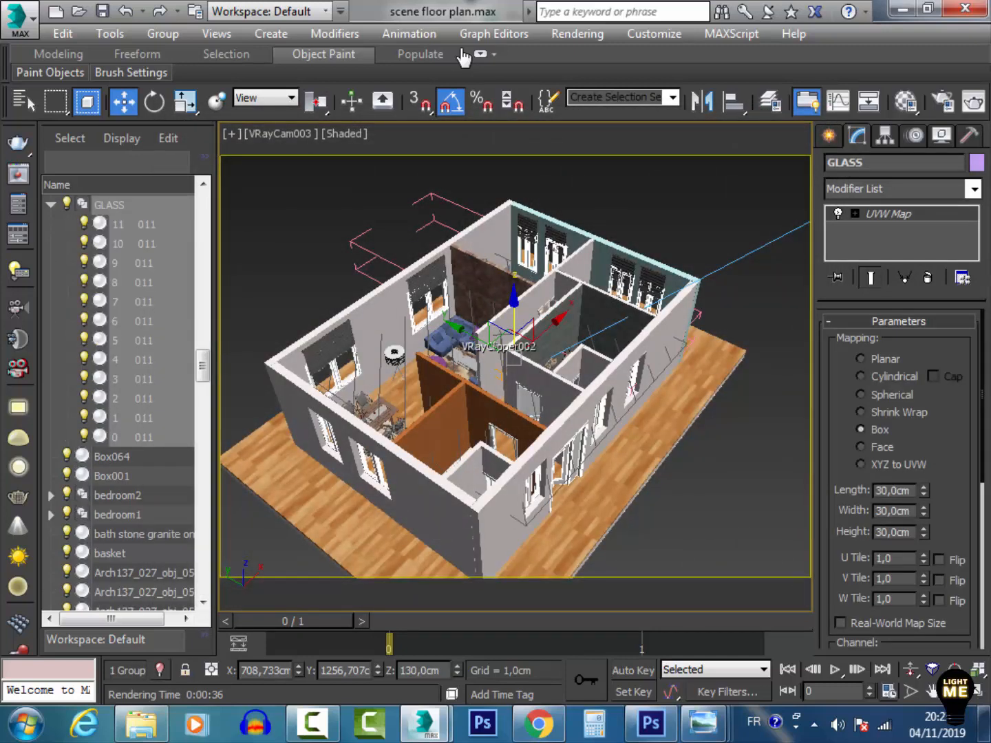
Isolate the GLASS group to examine the windows, then exit isolation
{"action": "key", "text": "alt+q"}
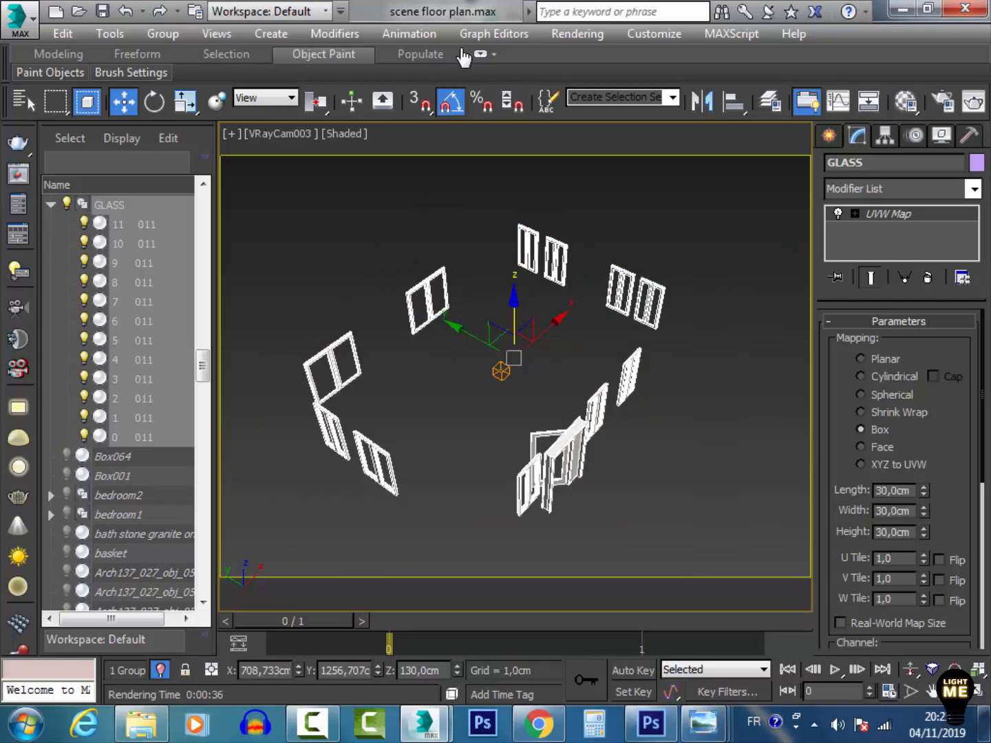
{"action": "key", "text": "alt+q"}
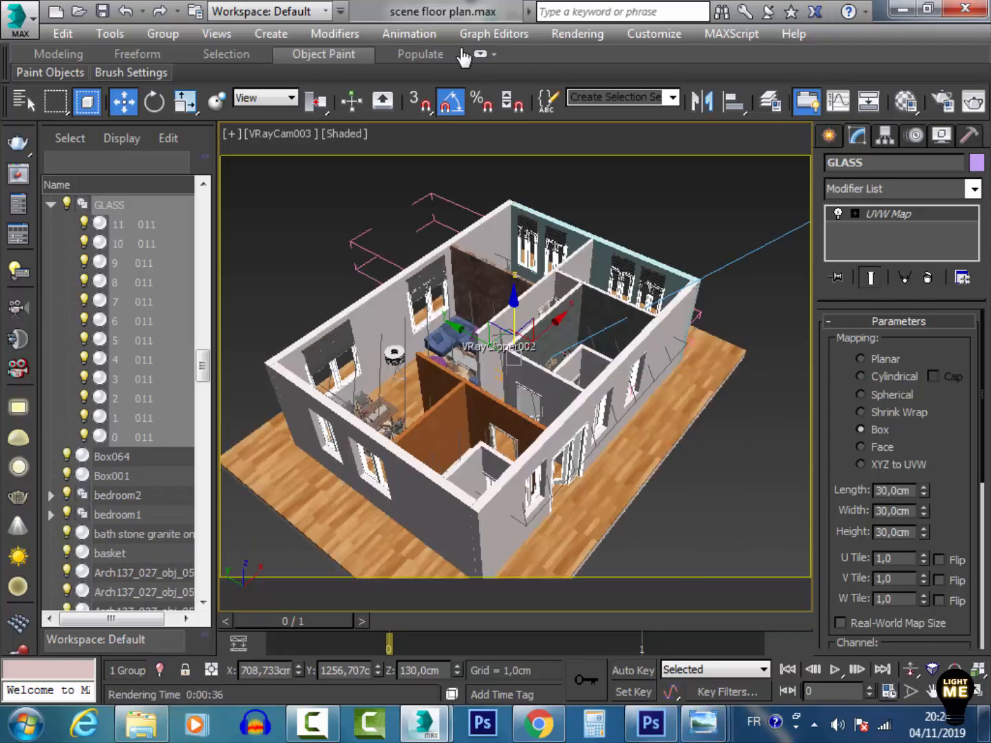
Reselect VRayClipper002 and open its Exclude list once more, closing it unchanged
{"action": "key", "text": "ctrl+d"}
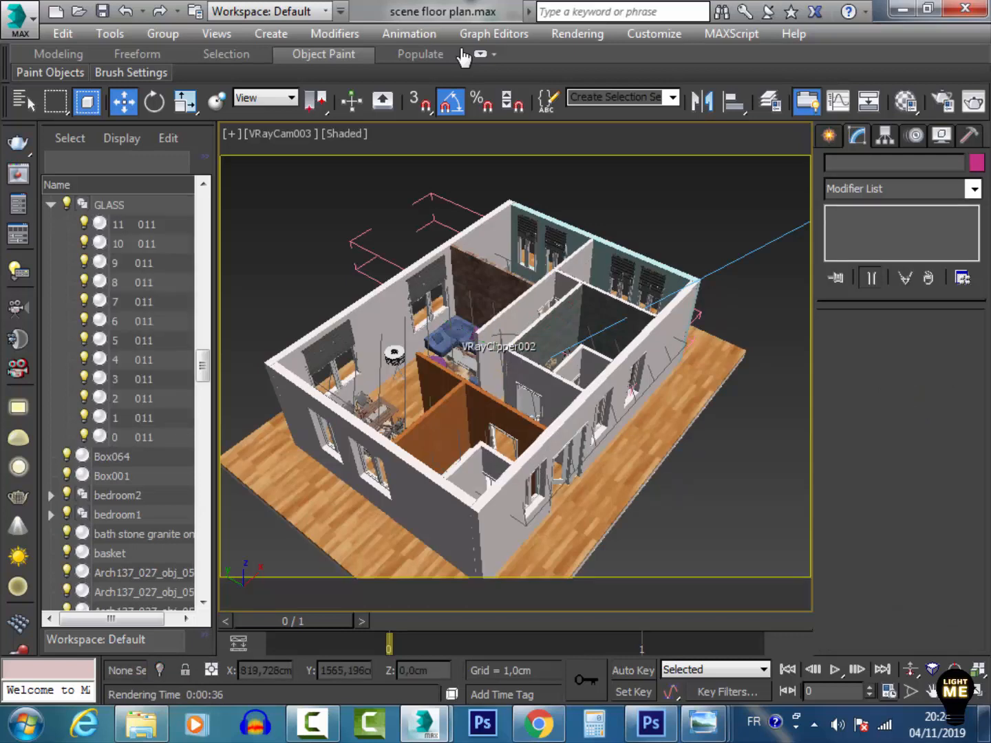
{"action": "left_click", "coordinate": [499, 347]}
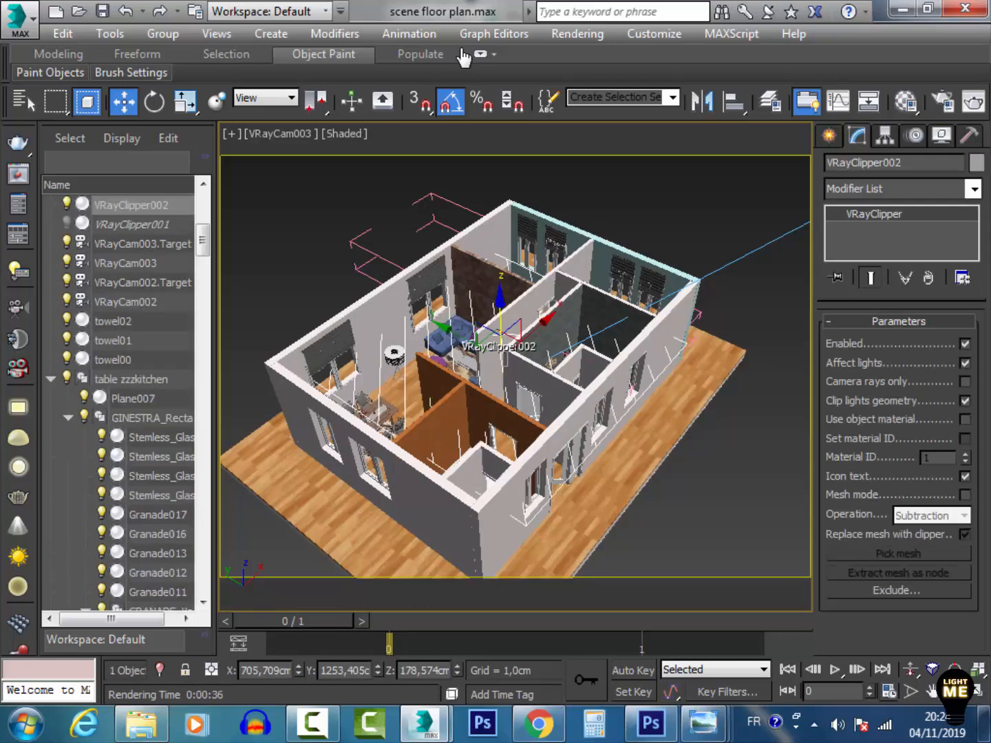
{"action": "left_click", "coordinate": [895, 590]}
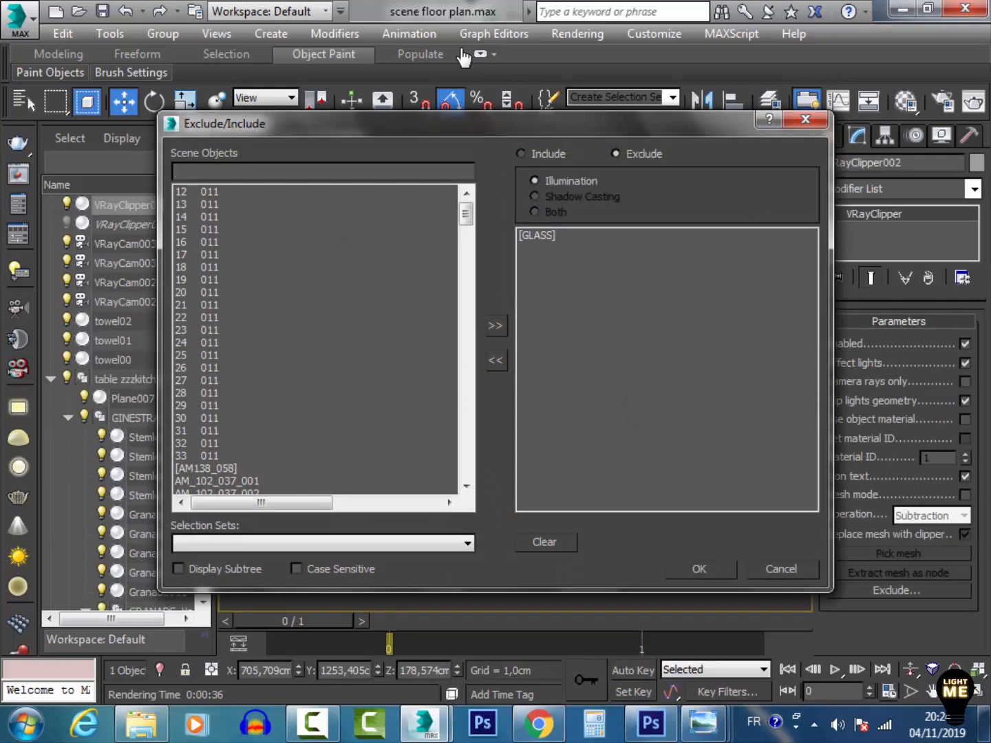
{"action": "left_click", "coordinate": [699, 568]}
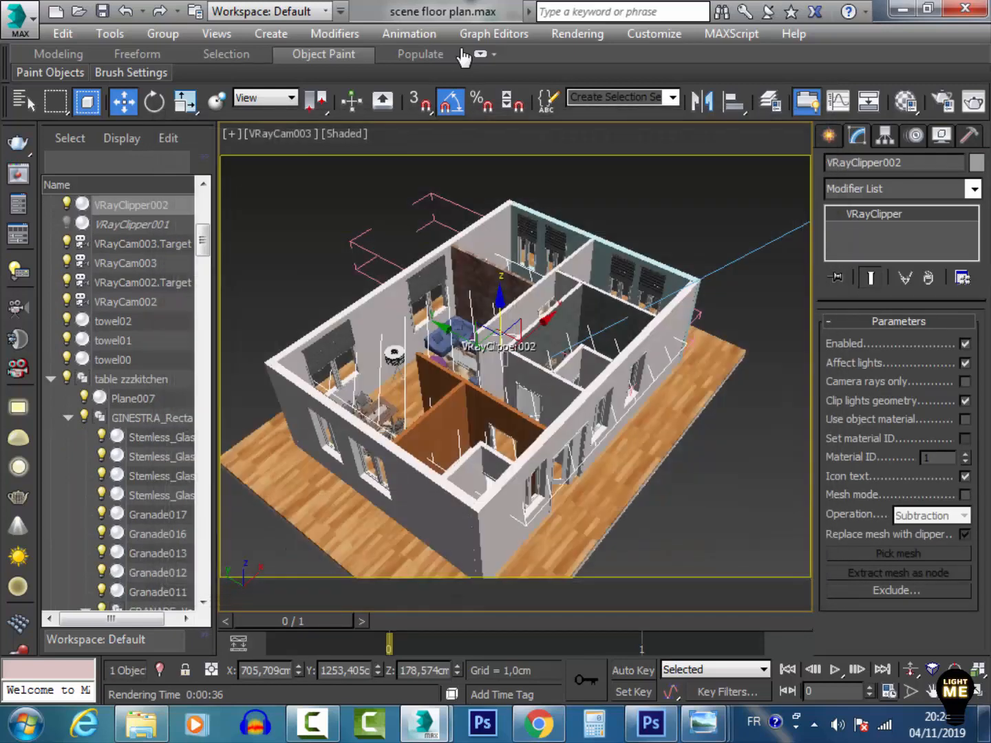
Turn off the global material override in the V-Ray render settings
{"action": "left_click", "coordinate": [424, 723]}
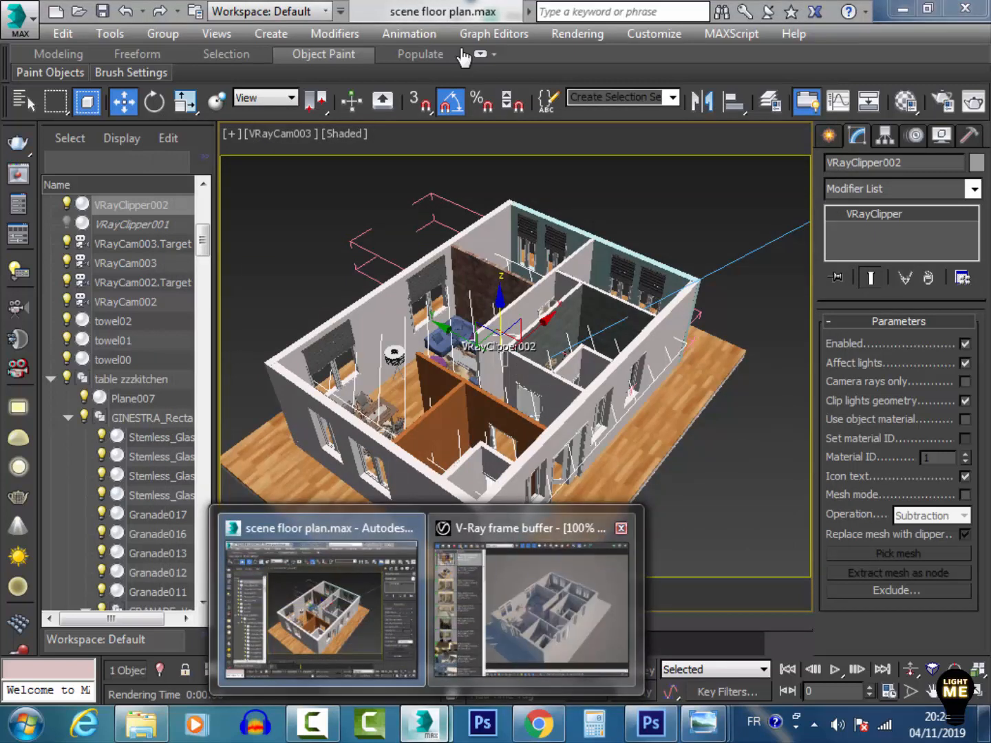
{"action": "left_click", "coordinate": [531, 603]}
{"action": "left_click", "coordinate": [977, 36]}
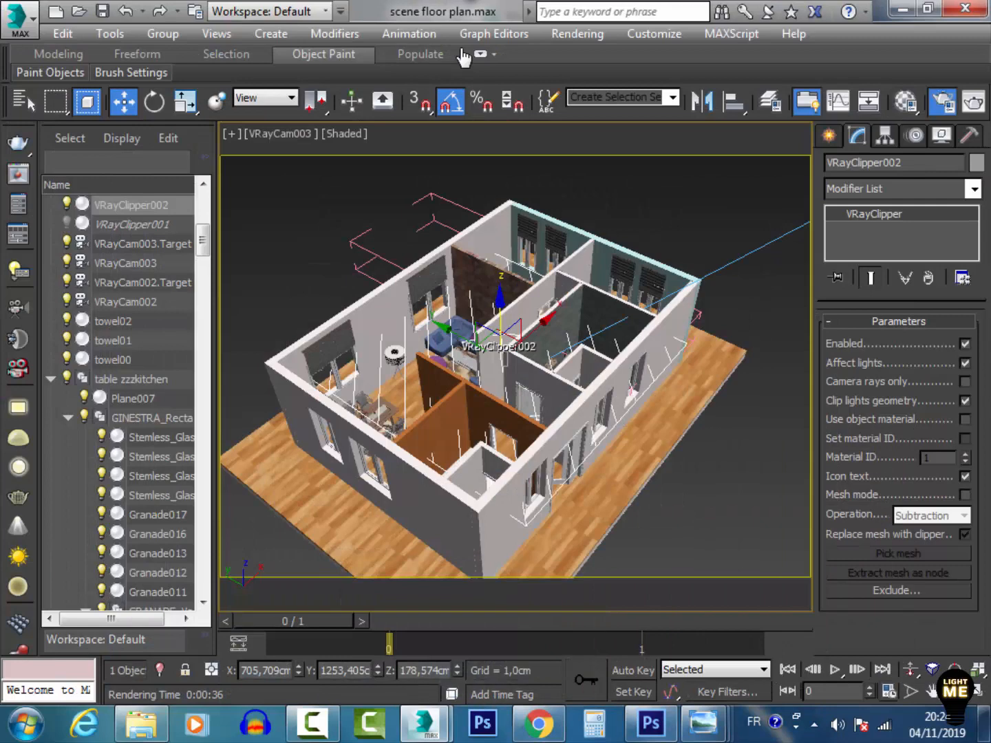
{"action": "key", "text": "F10"}
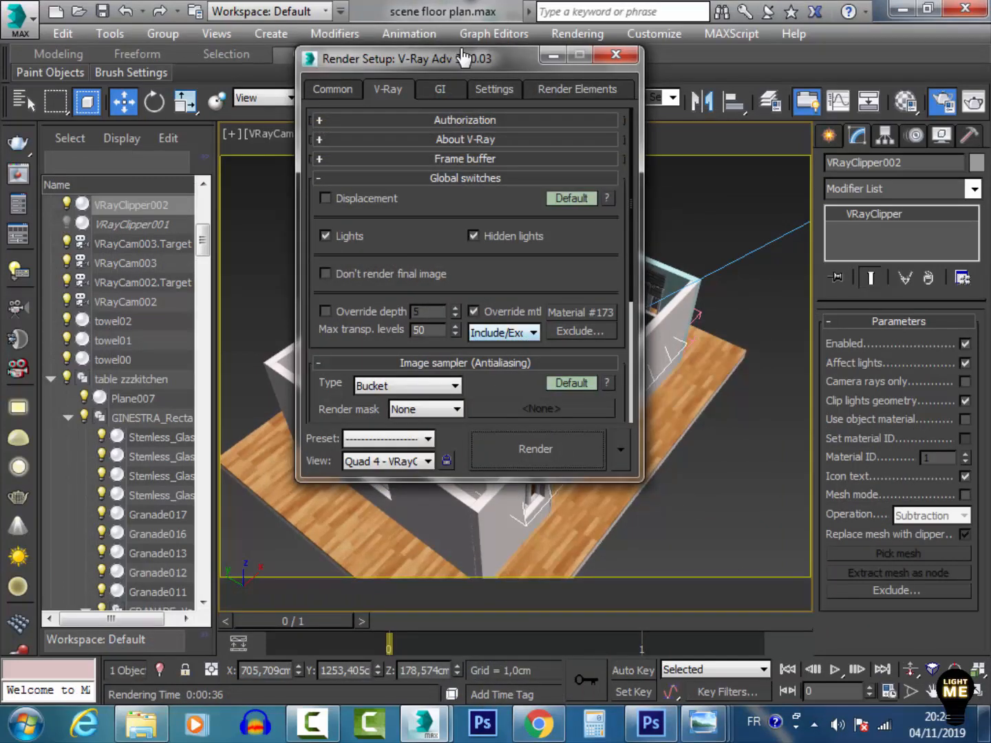
{"action": "left_click", "coordinate": [474, 311]}
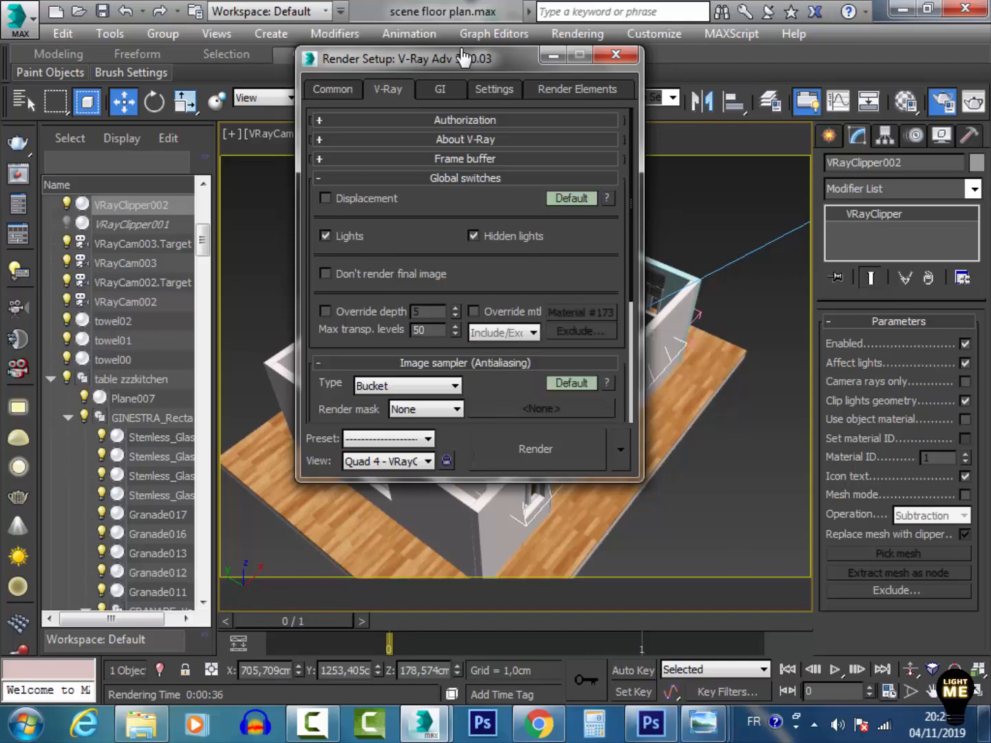
{"action": "key", "text": "F10"}
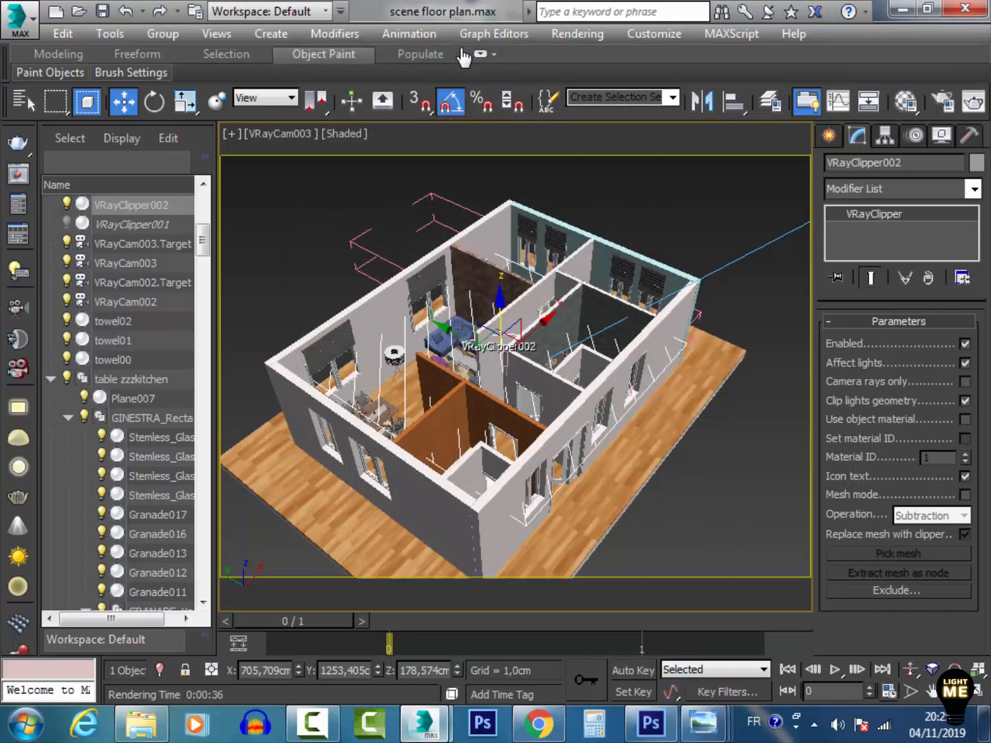
Render the camera view with full materials
{"action": "key", "text": "super+7"}
{"action": "key", "text": "super+7"}
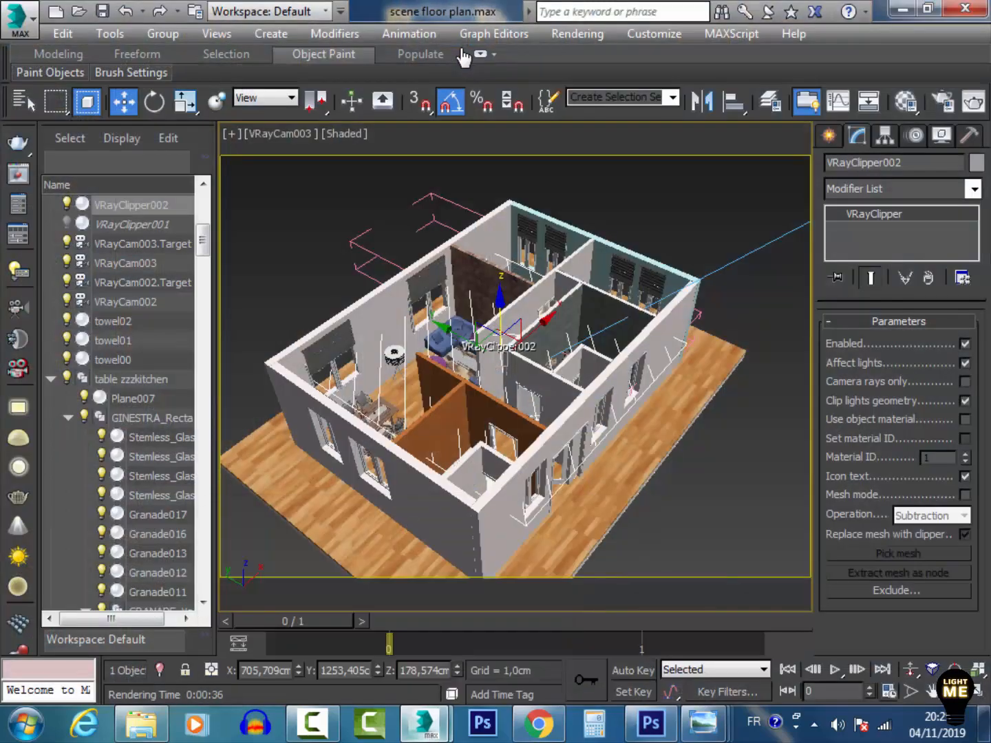
{"action": "key", "text": "super+7"}
{"action": "key", "text": "super+7"}
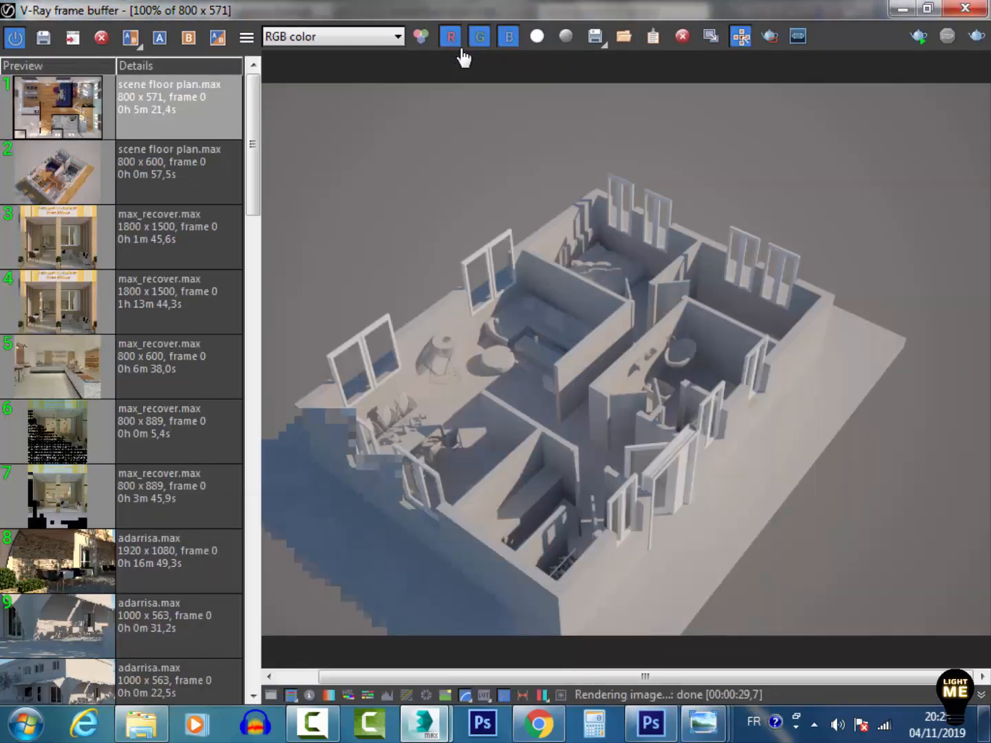
{"action": "key", "text": "F9"}
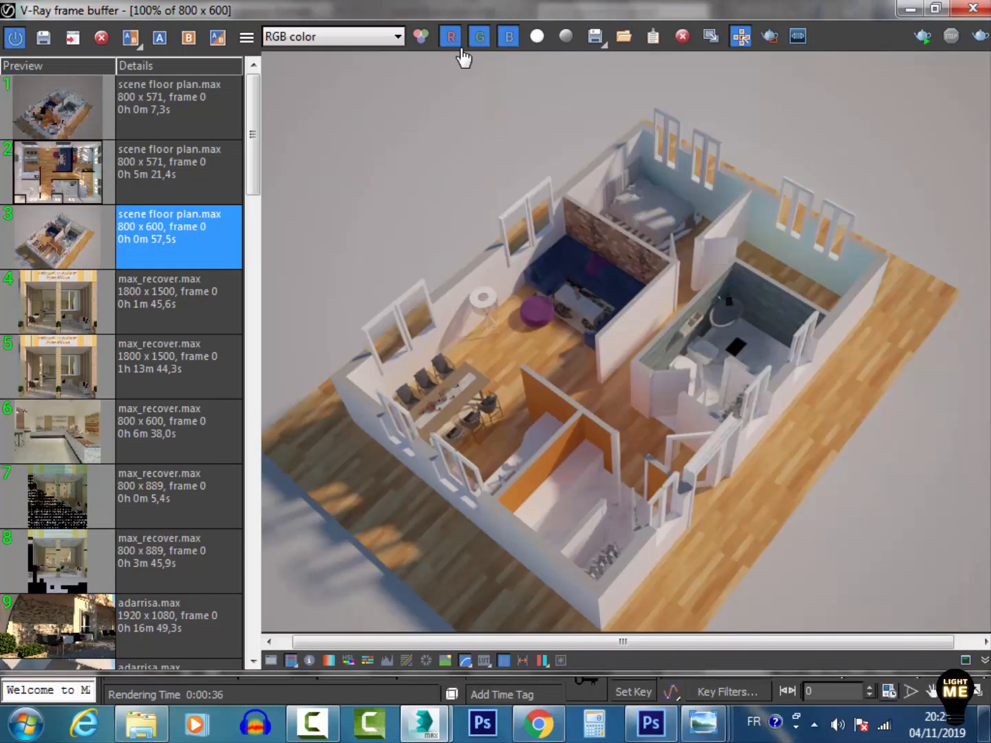
Zoom in and pan around the rendered image in the frame buffer to inspect the furnished interior
{"action": "left_click", "coordinate": [461, 52]}
{"action": "scroll", "coordinate": [462, 52], "scroll_direction": "up", "scroll_amount": 2}
{"action": "scroll", "coordinate": [461, 53], "scroll_direction": "down", "scroll_amount": 1}
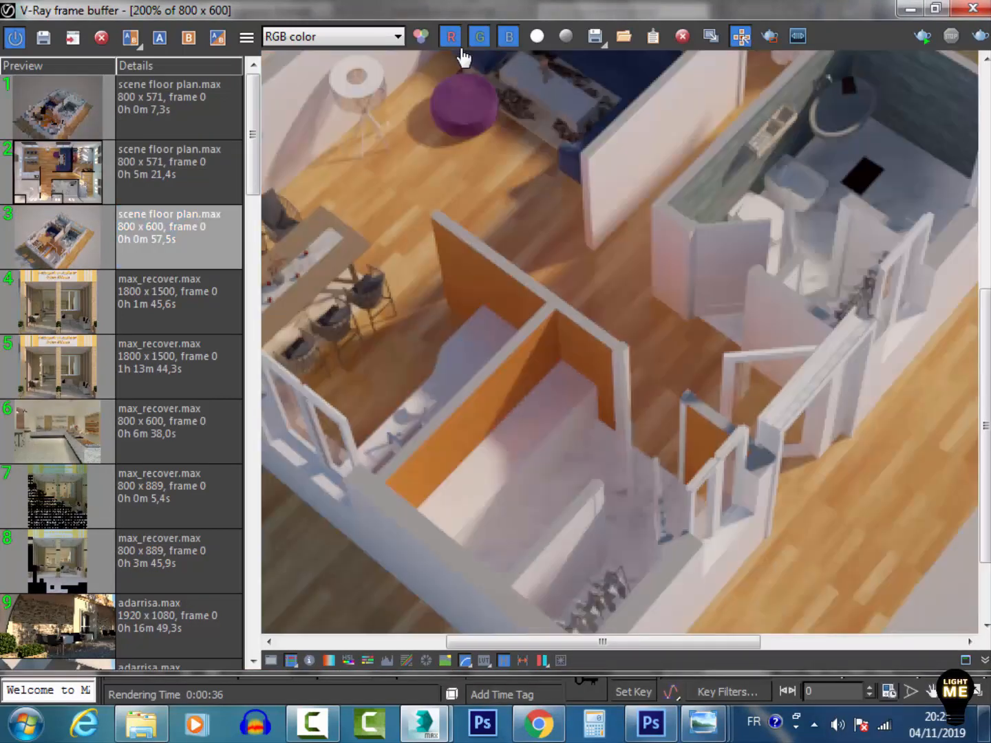
{"action": "mouse_move", "coordinate": [462, 56]}
{"action": "middle_mouse_down"}
{"action": "mouse_move", "coordinate": [584, 136]}
{"action": "mouse_move", "coordinate": [637, 198]}
{"action": "mouse_move", "coordinate": [369, 394]}
{"action": "mouse_move", "coordinate": [152, 449]}
{"action": "mouse_move", "coordinate": [269, 137]}
{"action": "mouse_move", "coordinate": [503, 9]}
{"action": "middle_mouse_up"}
{"action": "scroll", "coordinate": [462, 55], "scroll_direction": "down", "scroll_amount": 3}
{"action": "scroll", "coordinate": [463, 55], "scroll_direction": "up", "scroll_amount": 2}
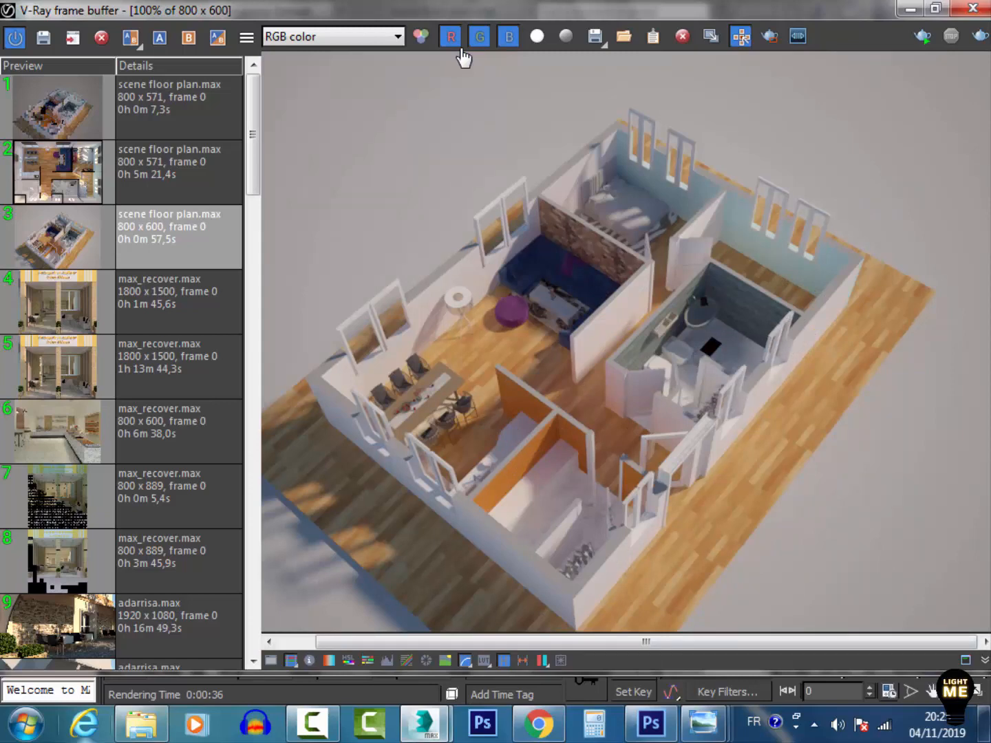
Switch to File Explorer and open the reference floor plan image in the max project folder, then close it
{"action": "key", "text": "alt+Tab"}
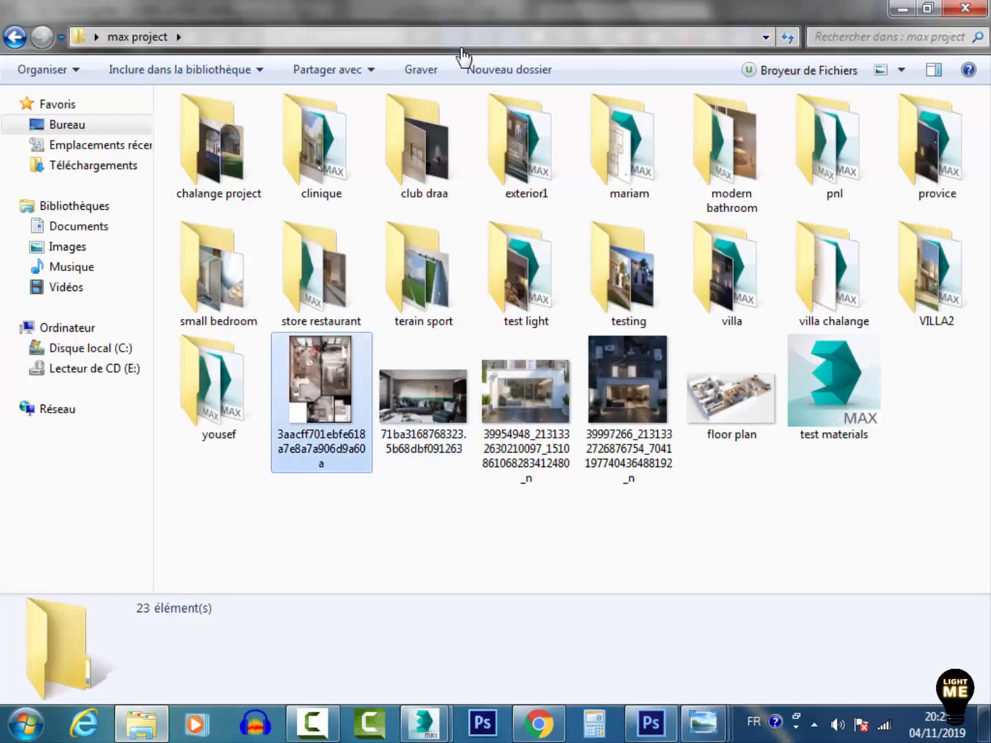
{"action": "key", "text": "Return"}
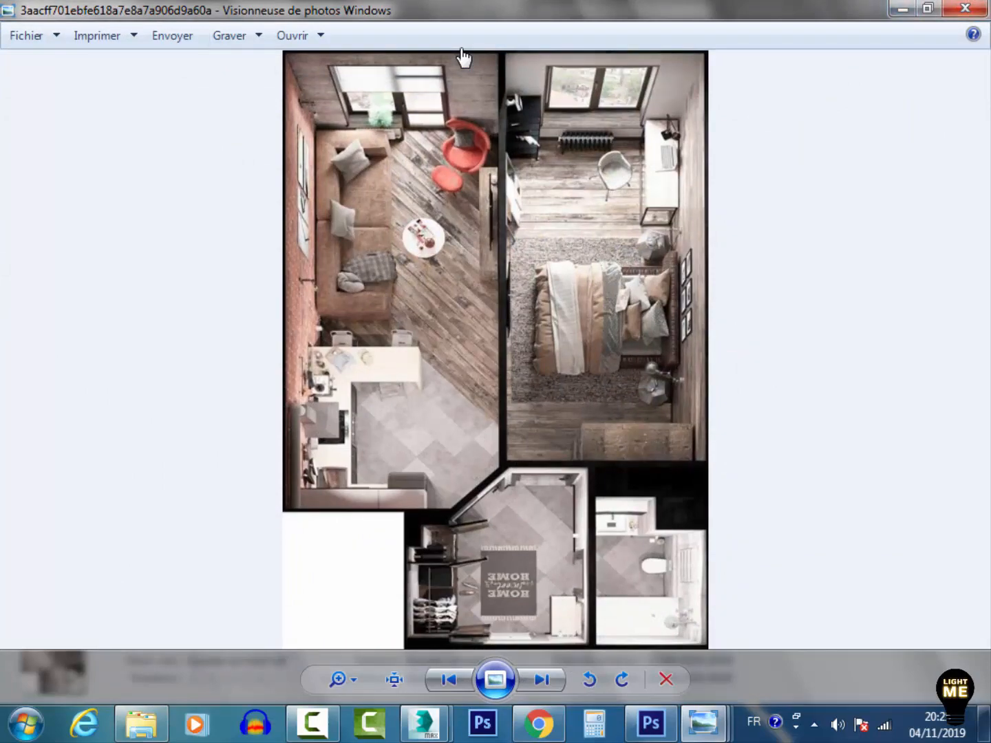
{"action": "key", "text": "alt+F4"}
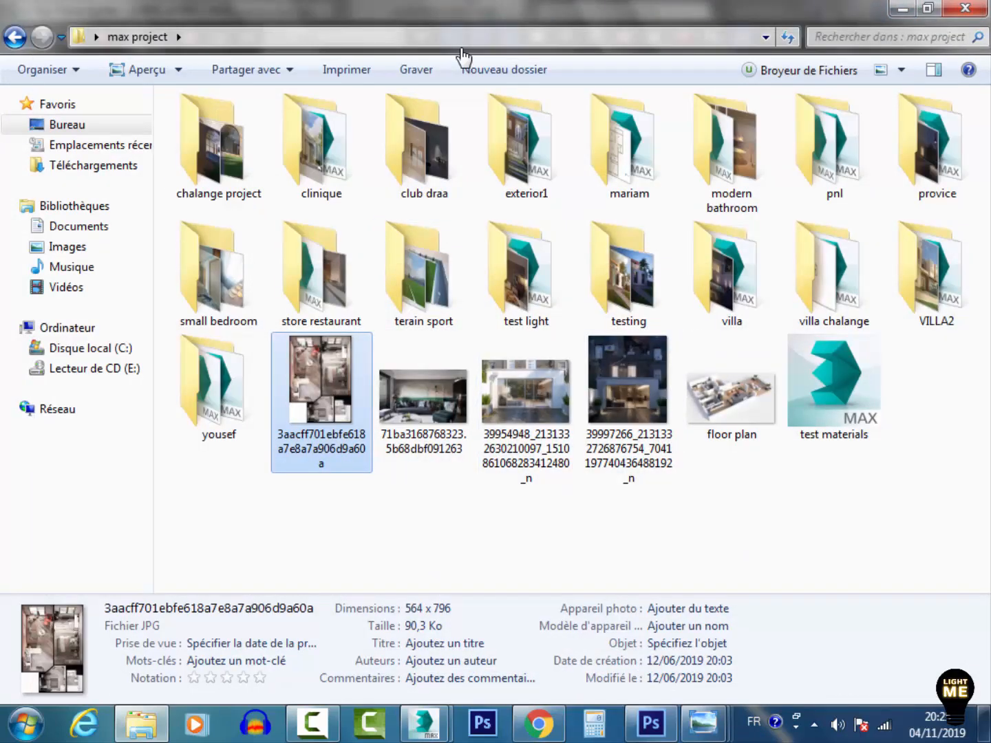
Browse to tutorial > FLOOR PLAN TUTO > PART3 and open render1 to compare it, then close the viewer
{"action": "key", "text": "alt+Up"}
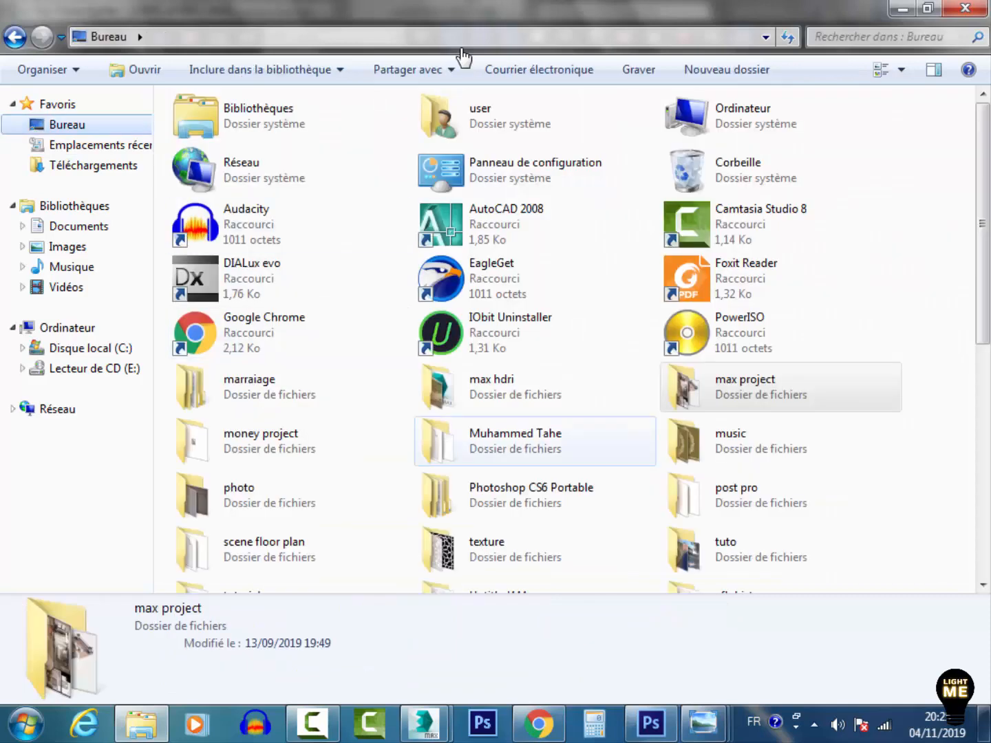
{"action": "left_click", "coordinate": [296, 496]}
{"action": "scroll", "coordinate": [334, 549], "scroll_direction": "down", "scroll_amount": 3}
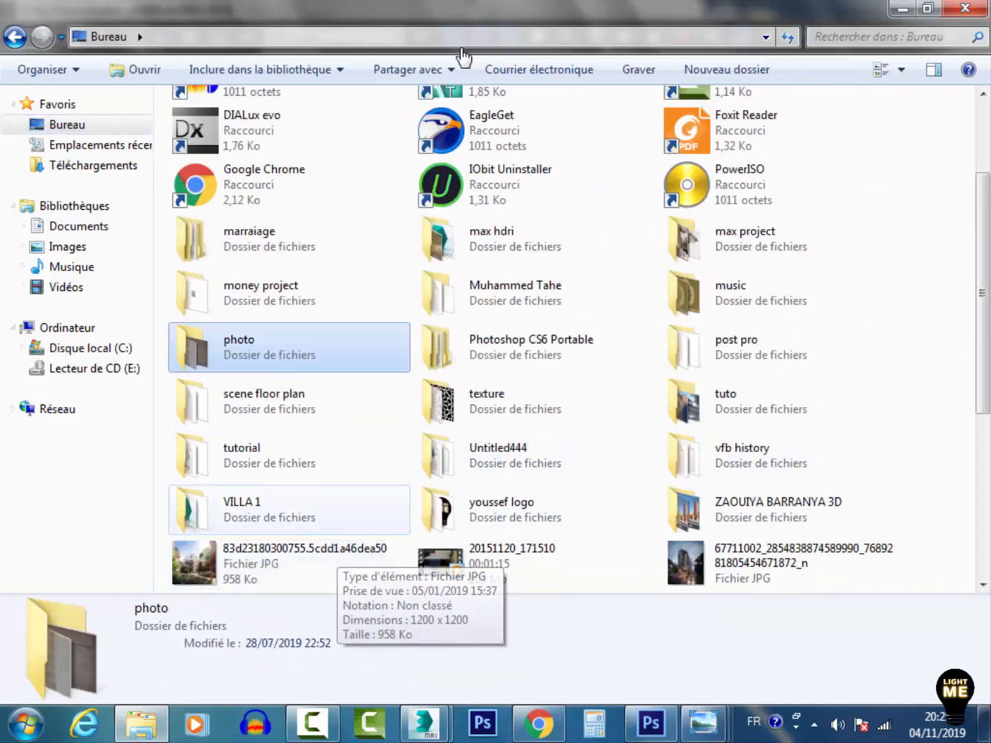
{"action": "double_click", "coordinate": [268, 455]}
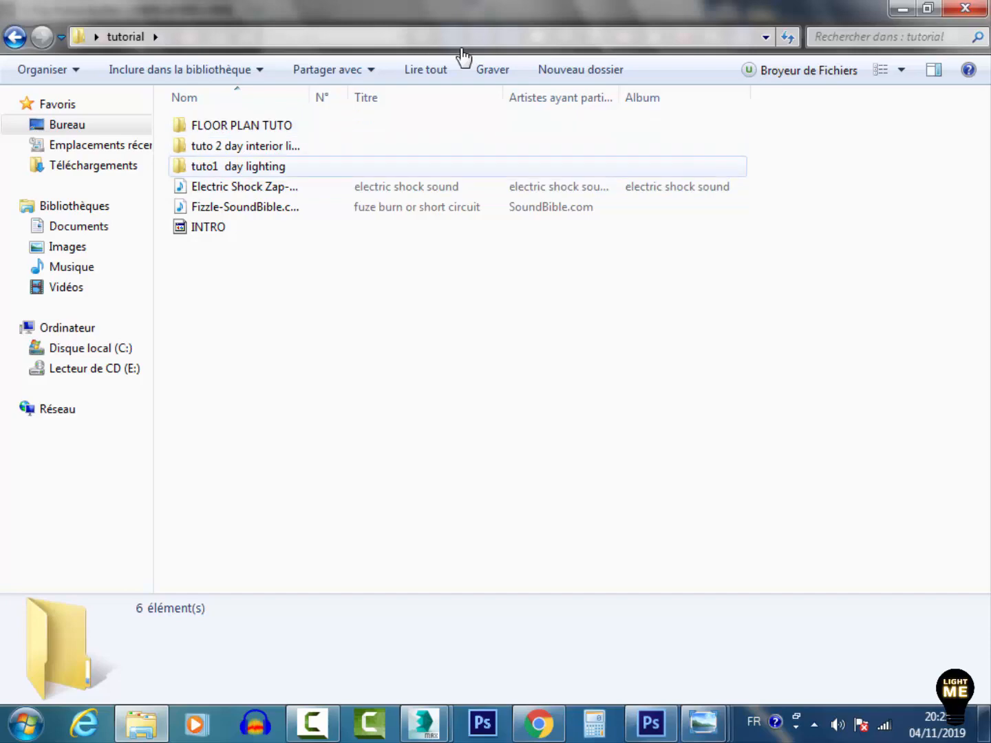
{"action": "double_click", "coordinate": [241, 125]}
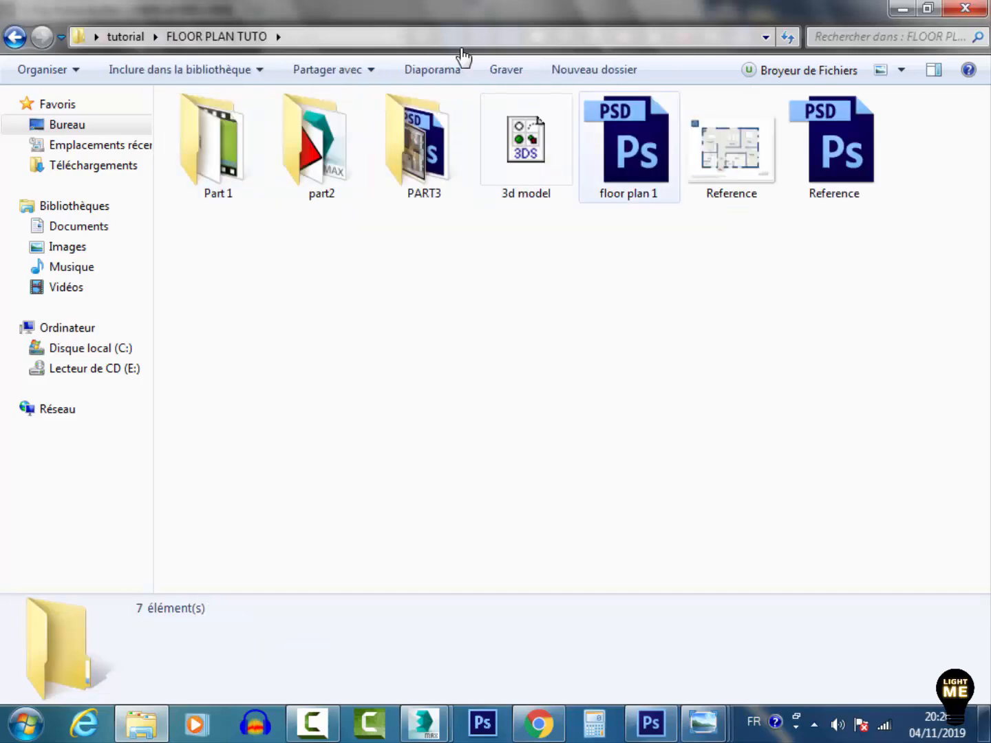
{"action": "double_click", "coordinate": [424, 144]}
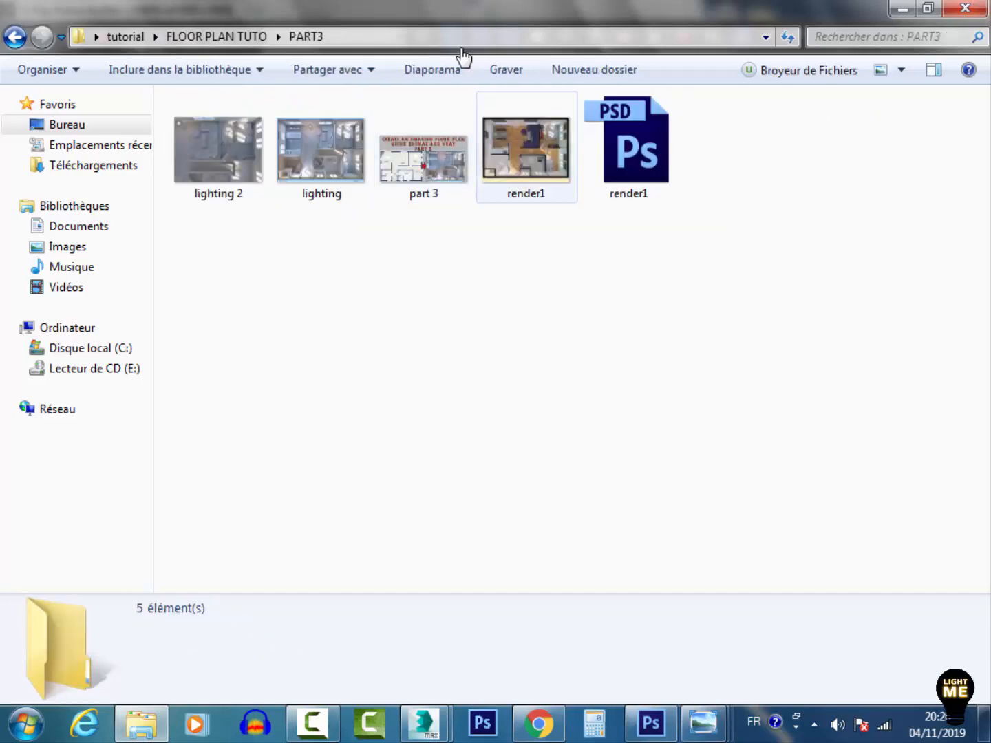
{"action": "double_click", "coordinate": [525, 148]}
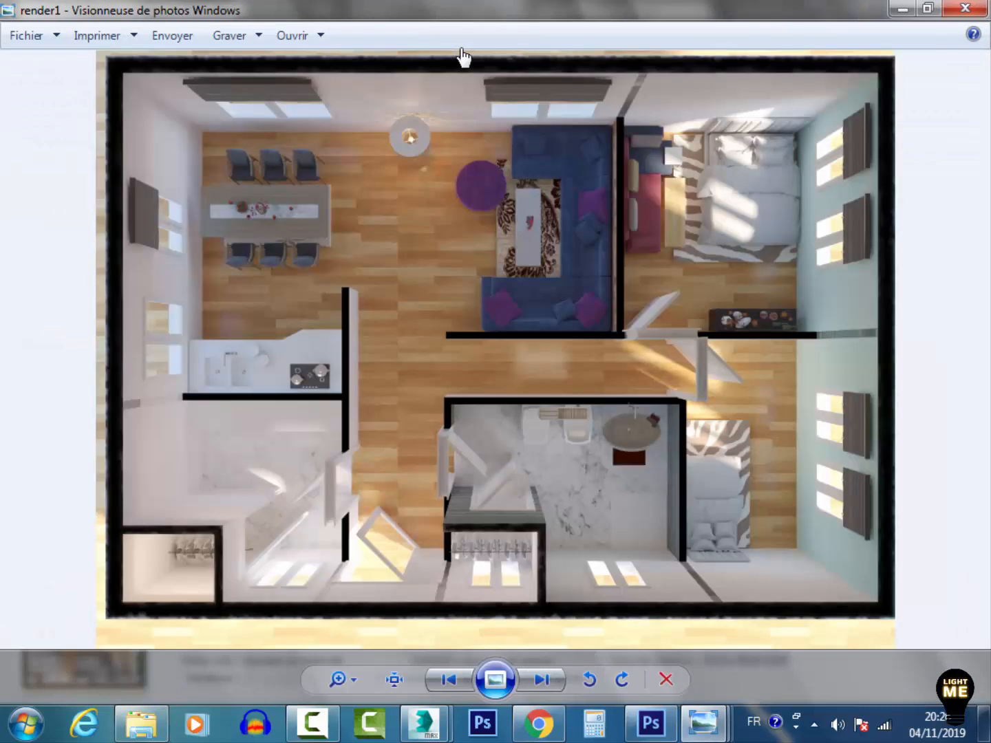
{"action": "scroll", "coordinate": [524, 460], "scroll_direction": "up", "scroll_amount": 3}
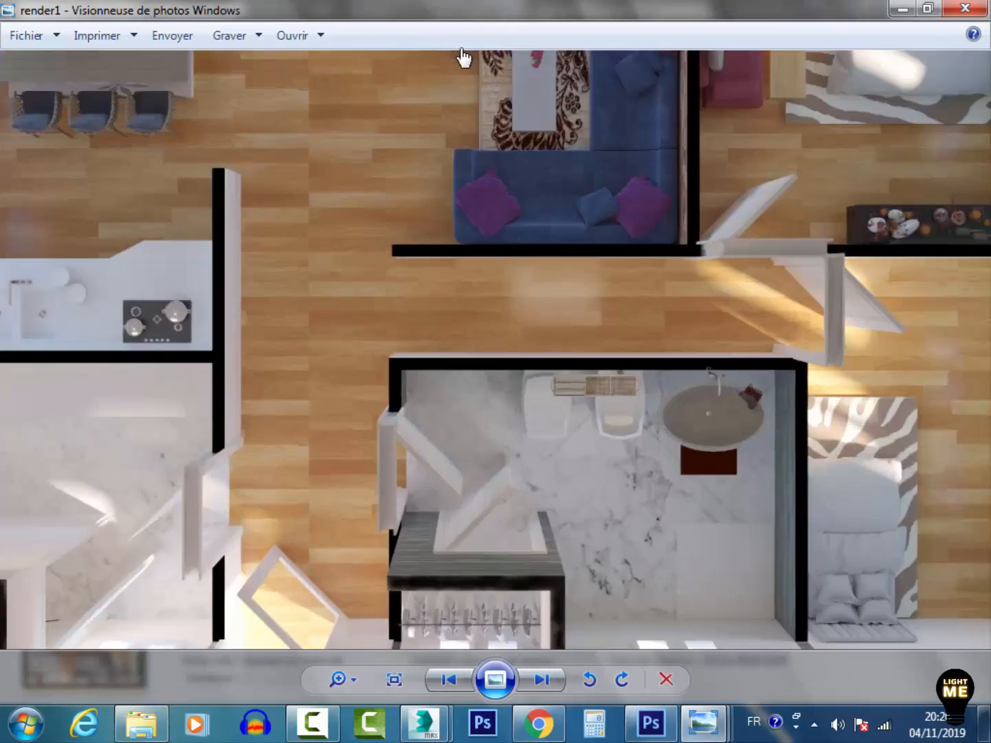
{"action": "scroll", "coordinate": [523, 461], "scroll_direction": "down", "scroll_amount": 3}
{"action": "left_click", "coordinate": [902, 9]}
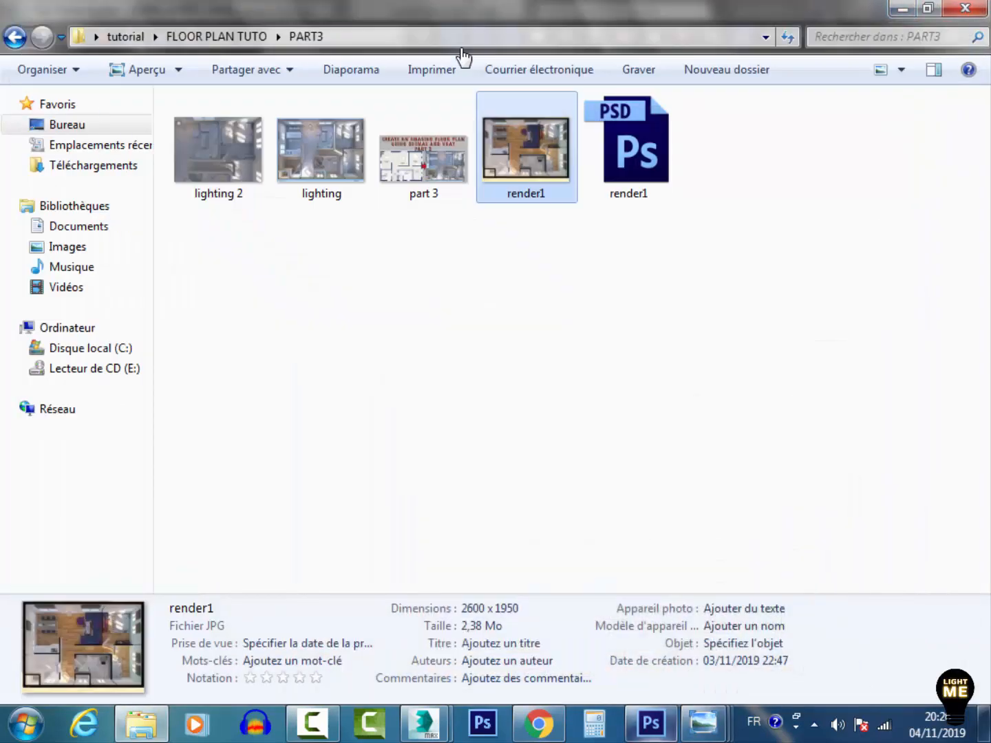
Switch to Photoshop to examine the finished render1.psd plan, then return to the V-Ray frame buffer
{"action": "left_click", "coordinate": [650, 724]}
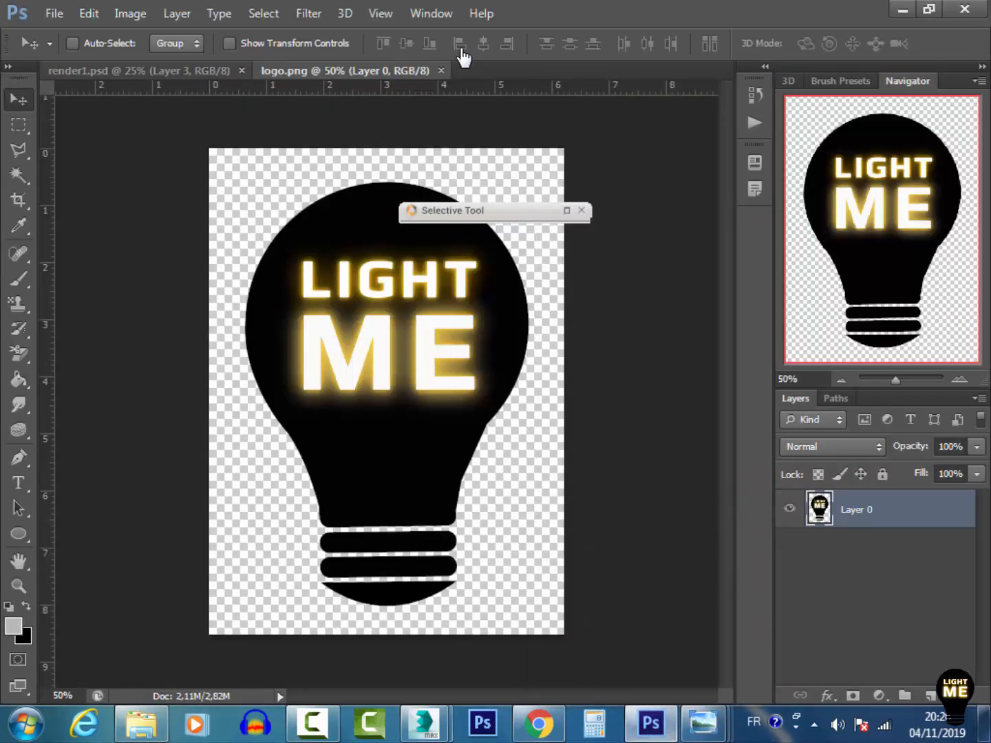
{"action": "left_click", "coordinate": [140, 71]}
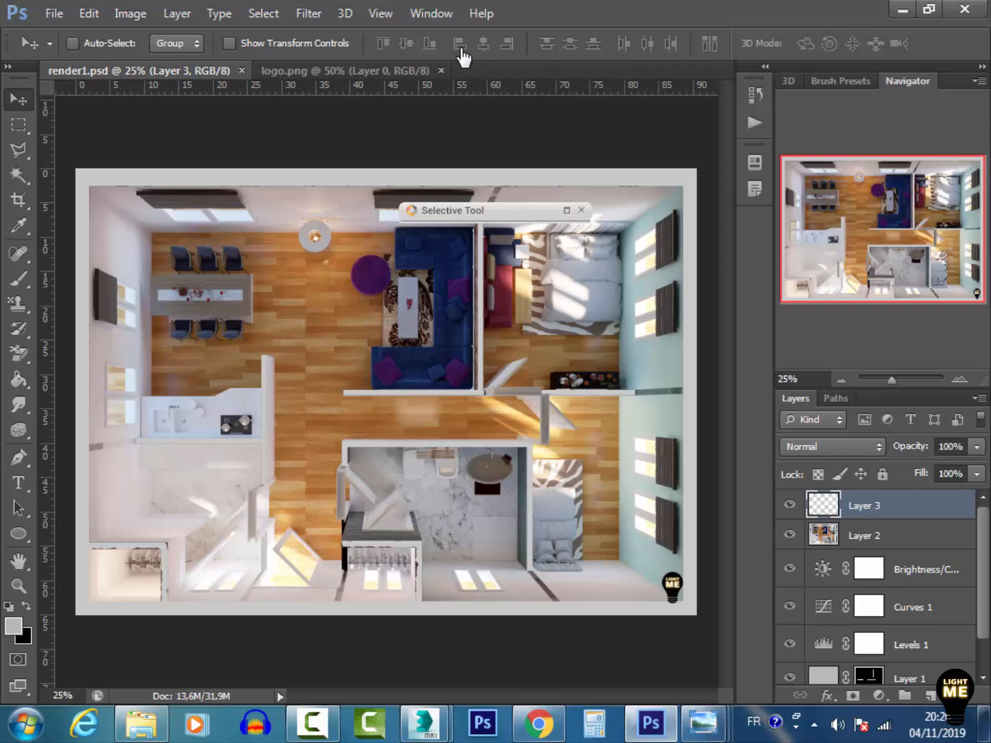
{"action": "left_click_drag", "start_coordinate": [891, 380], "coordinate": [901, 380]}
{"action": "mouse_move", "coordinate": [882, 228]}
{"action": "left_mouse_down"}
{"action": "mouse_move", "coordinate": [912, 186]}
{"action": "mouse_move", "coordinate": [946, 178]}
{"action": "mouse_move", "coordinate": [930, 210]}
{"action": "mouse_move", "coordinate": [940, 191]}
{"action": "mouse_move", "coordinate": [956, 204]}
{"action": "mouse_move", "coordinate": [961, 270]}
{"action": "mouse_move", "coordinate": [893, 275]}
{"action": "mouse_move", "coordinate": [888, 254]}
{"action": "mouse_move", "coordinate": [917, 255]}
{"action": "mouse_move", "coordinate": [944, 279]}
{"action": "mouse_move", "coordinate": [812, 282]}
{"action": "mouse_move", "coordinate": [804, 222]}
{"action": "mouse_move", "coordinate": [820, 185]}
{"action": "mouse_move", "coordinate": [832, 183]}
{"action": "mouse_move", "coordinate": [805, 183]}
{"action": "left_mouse_up"}
{"action": "mouse_move", "coordinate": [425, 724]}
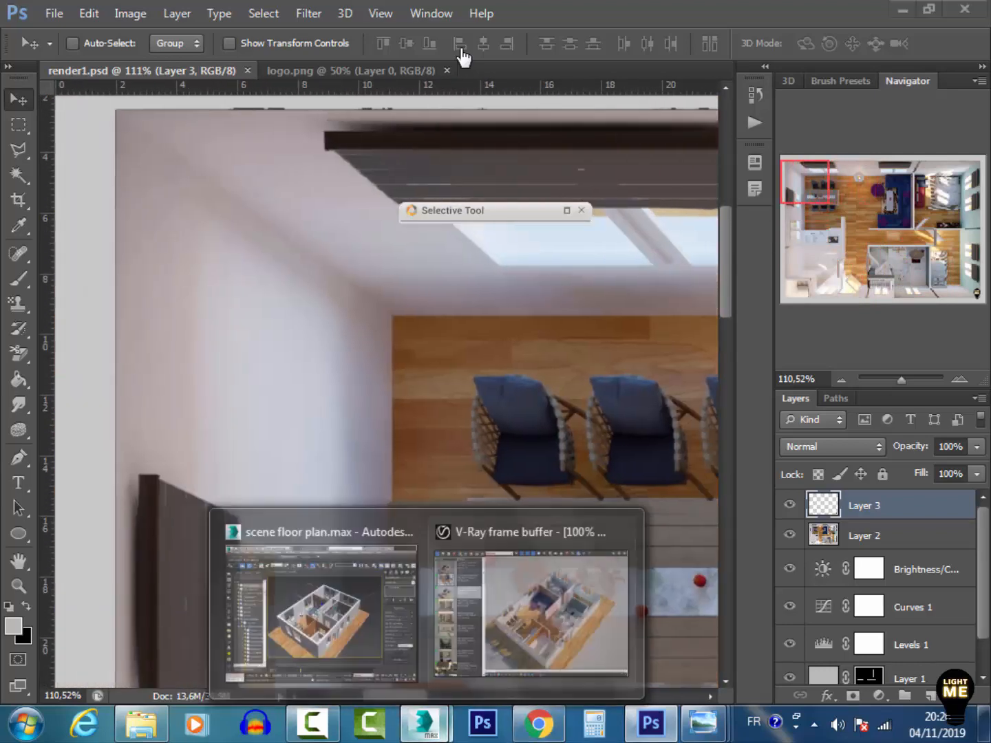
{"action": "left_click", "coordinate": [524, 612]}
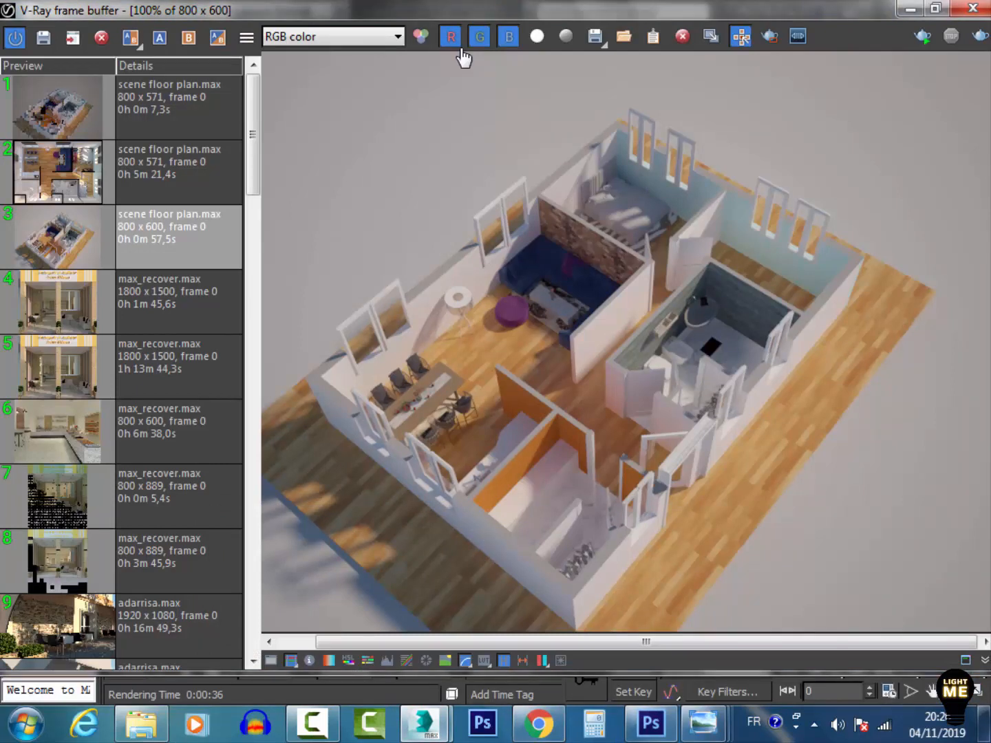
Switch to Chrome and look over the Modern Pool Villa 3D model page on CGTrader
{"action": "left_click", "coordinate": [539, 724]}
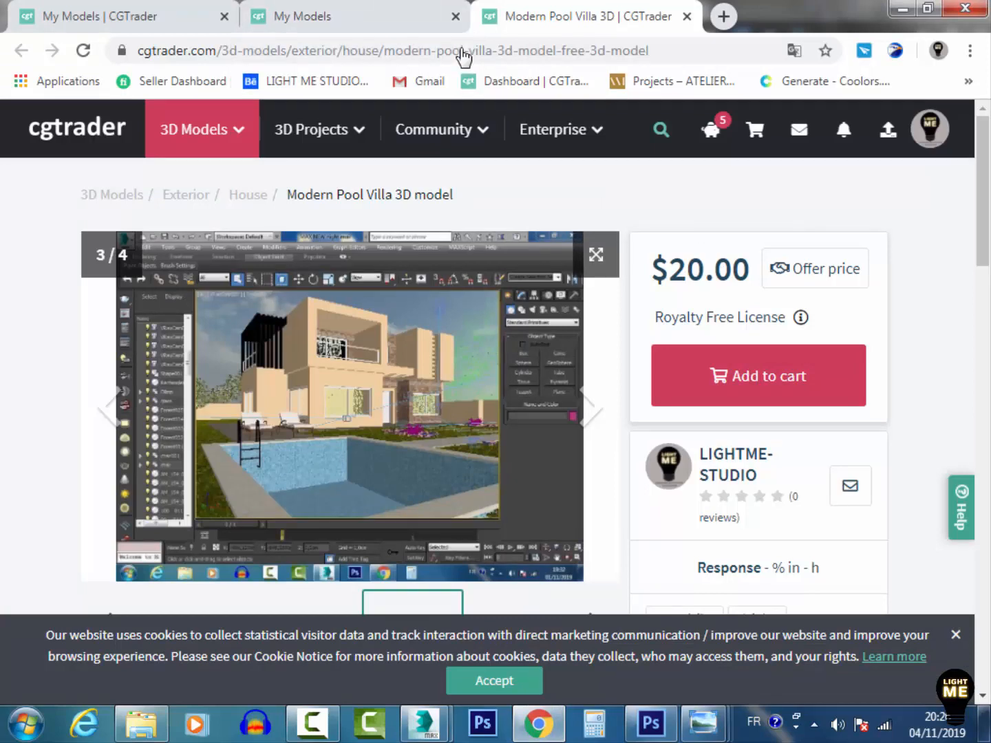
{"action": "scroll", "coordinate": [496, 386], "scroll_direction": "down", "scroll_amount": 5}
{"action": "scroll", "coordinate": [495, 385], "scroll_direction": "up", "scroll_amount": 4}
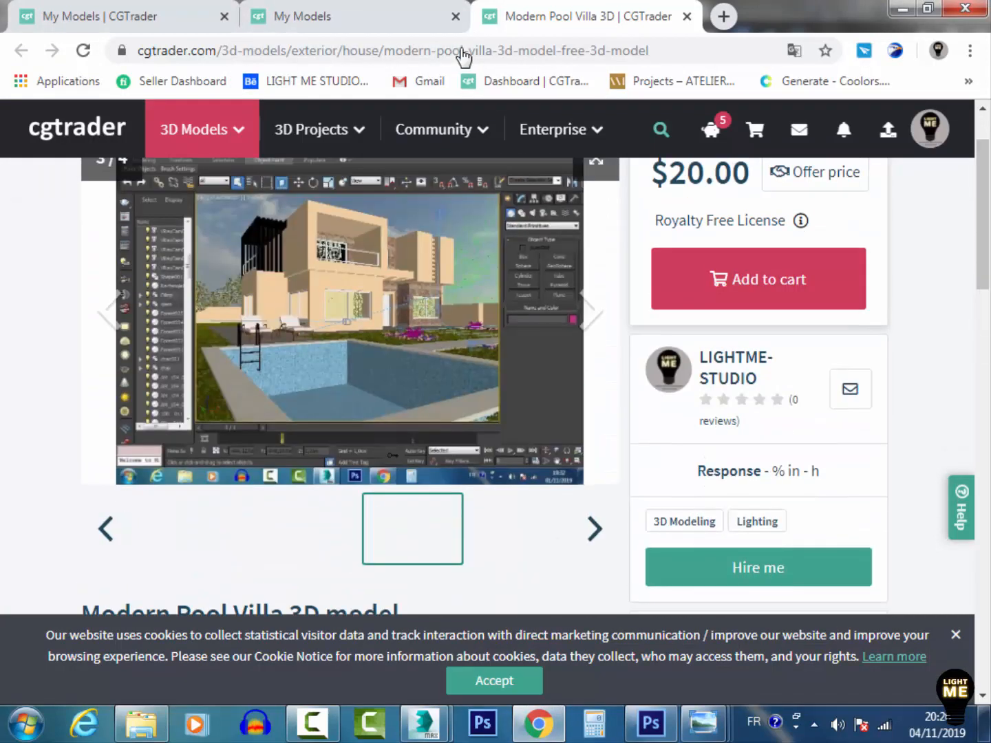